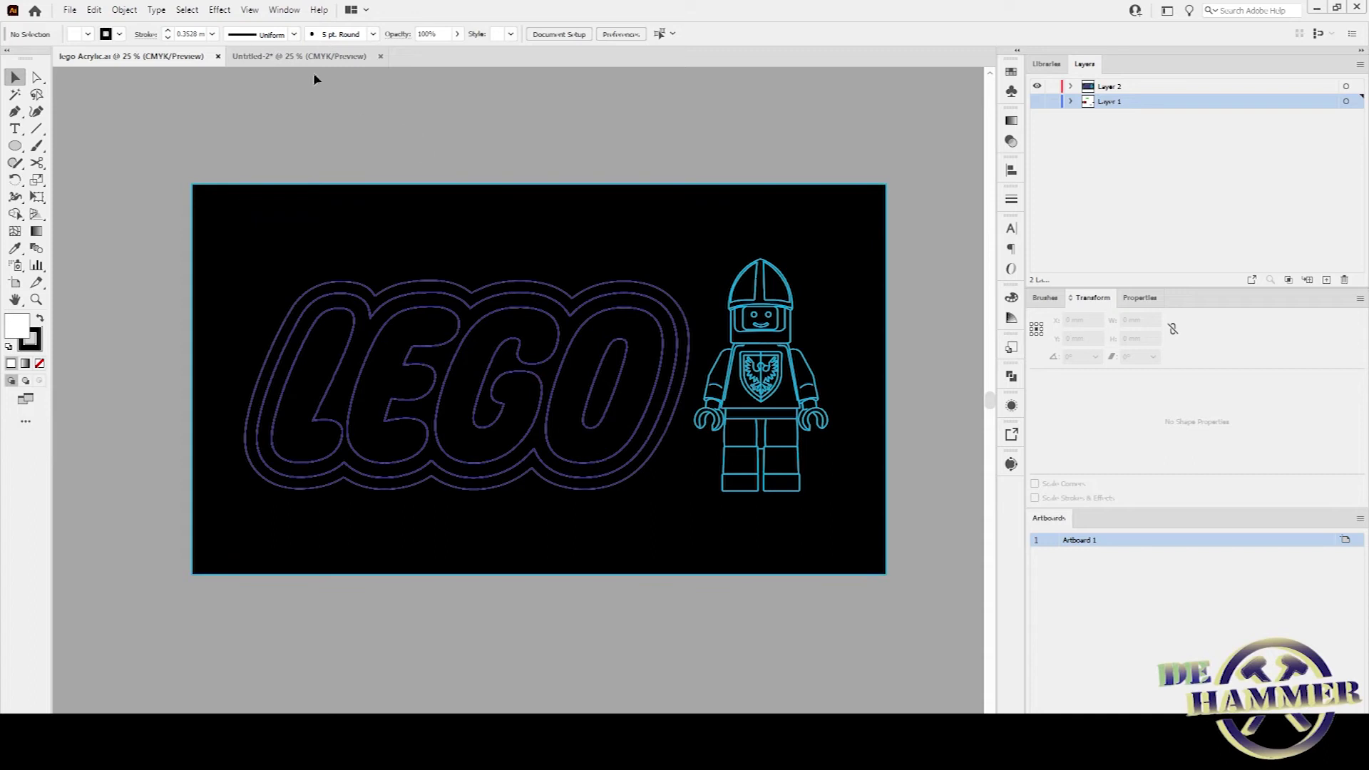
Switch to the Untitled-2 document, lock Layer 1 with the reference images and add a new layer above it.
click(298, 57)
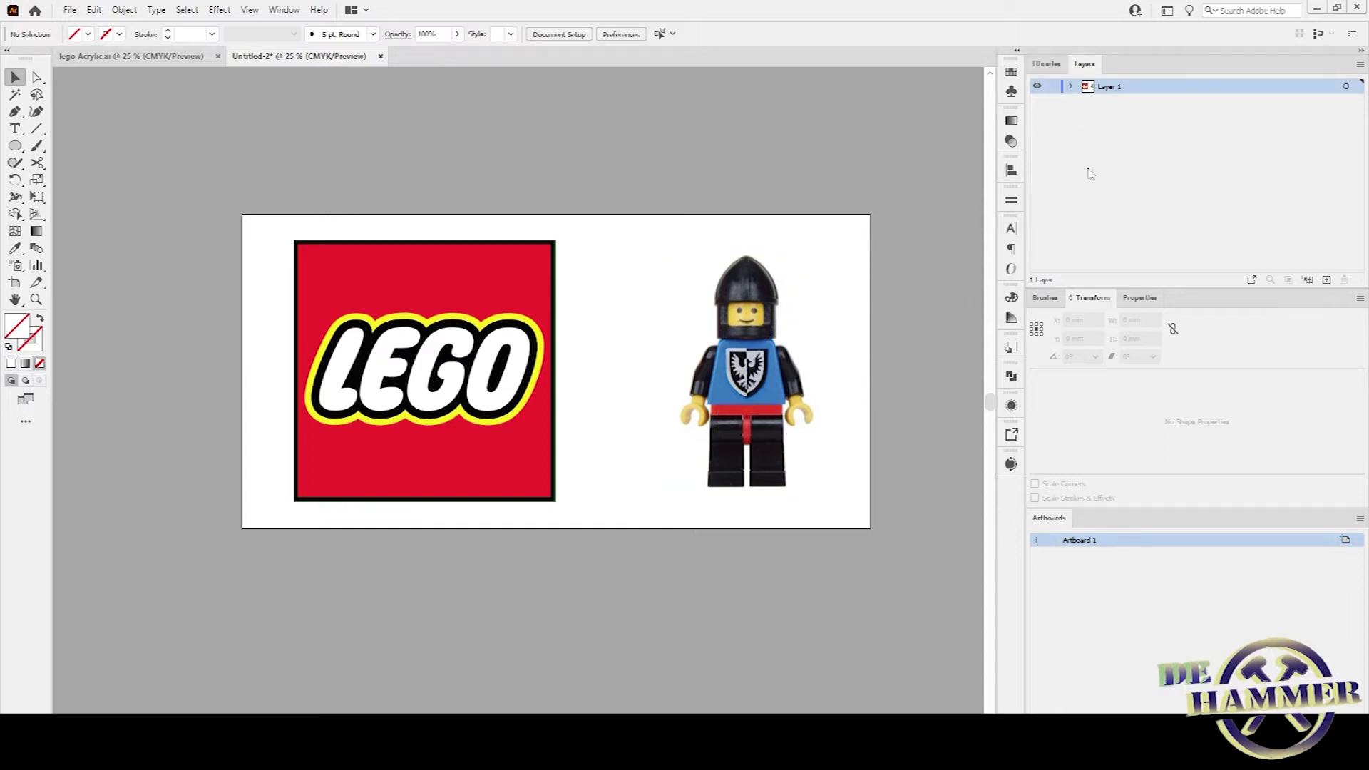
click(1053, 87)
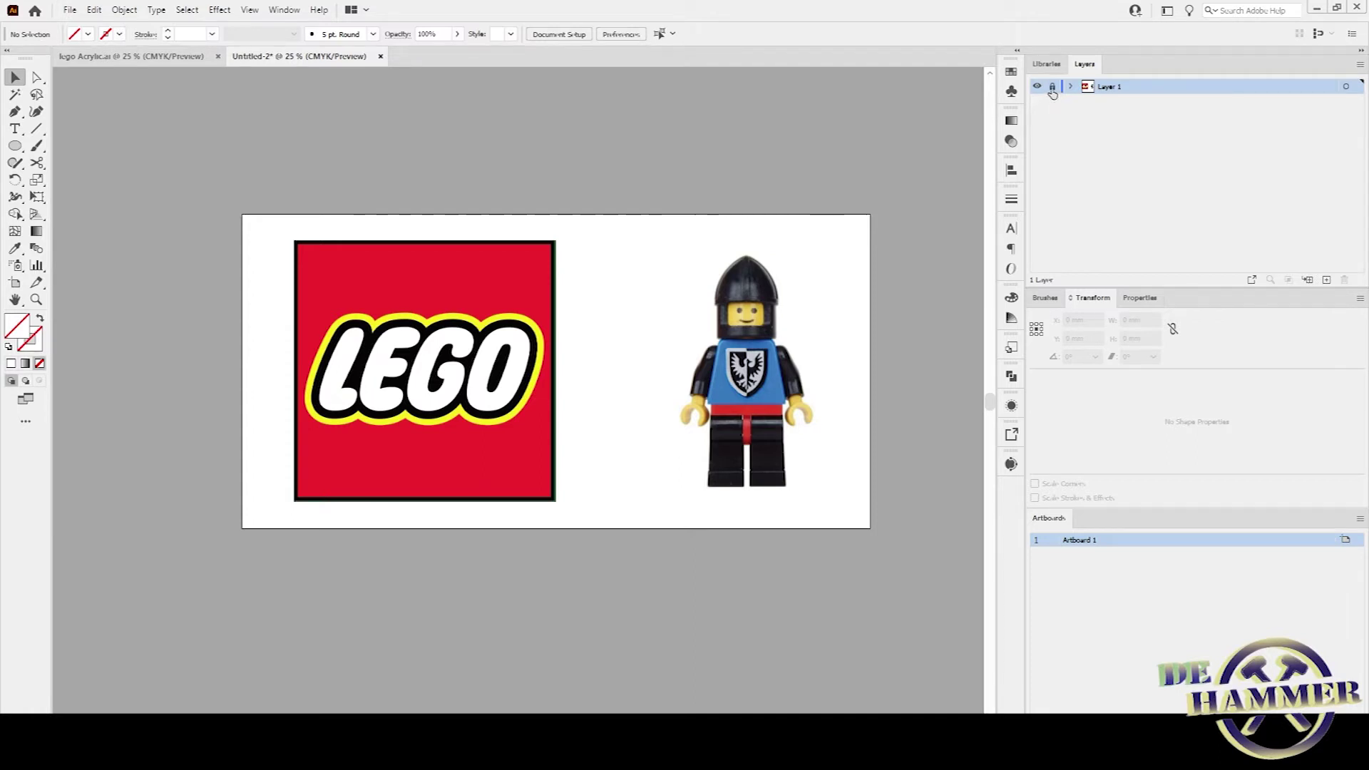
click(1327, 280)
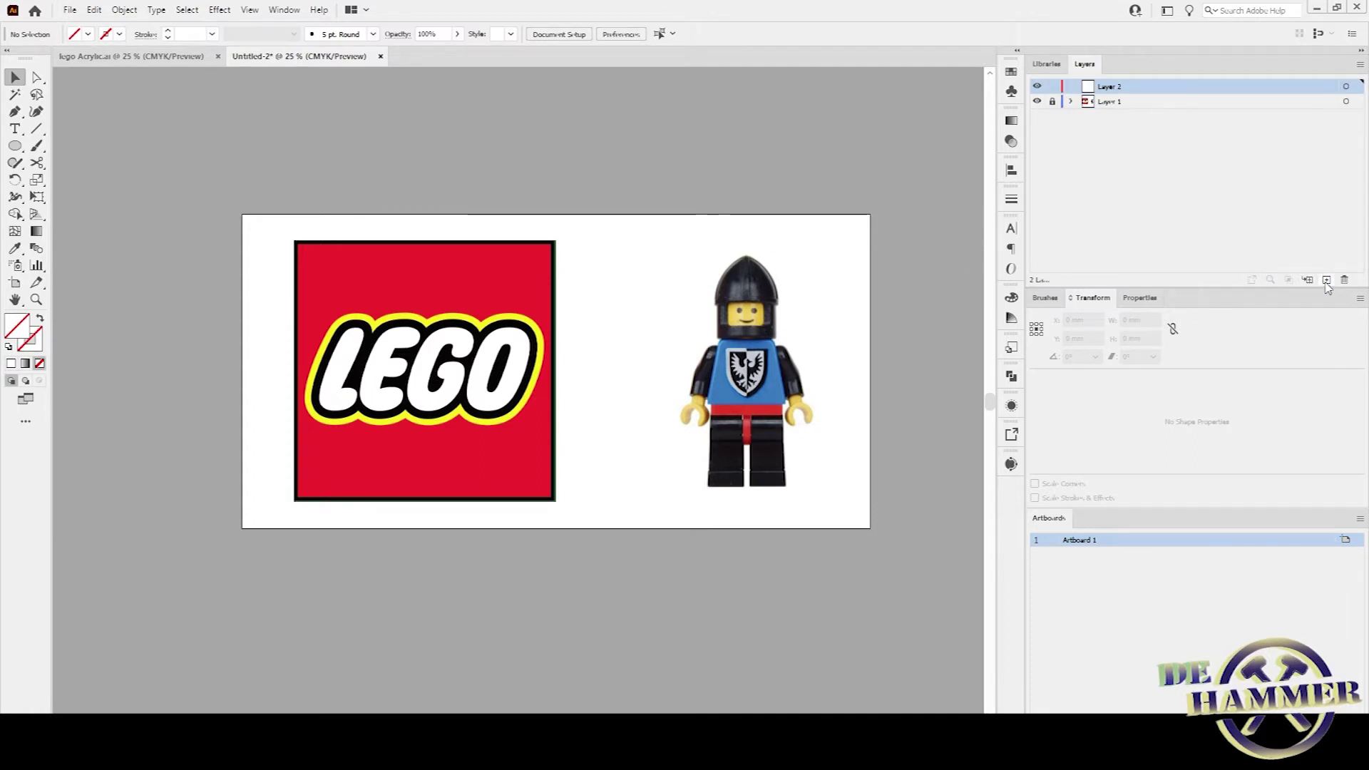
Trace the left edge of the minifigure's helmet dome with the Curvature tool, from the tip down to the rim.
click(37, 112)
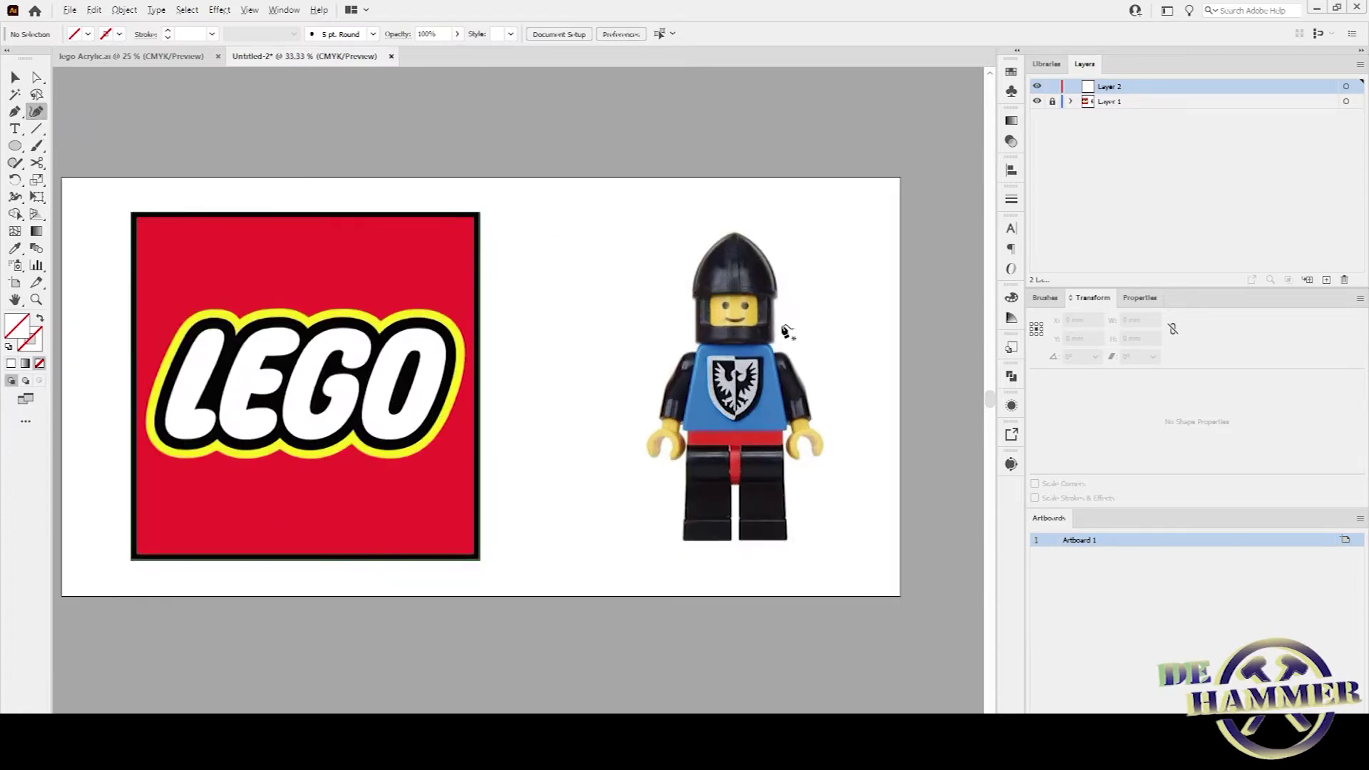
alt+scroll(792, 332, up, 3)
scroll(756, 285, up, 2)
scroll(756, 285, right, 2)
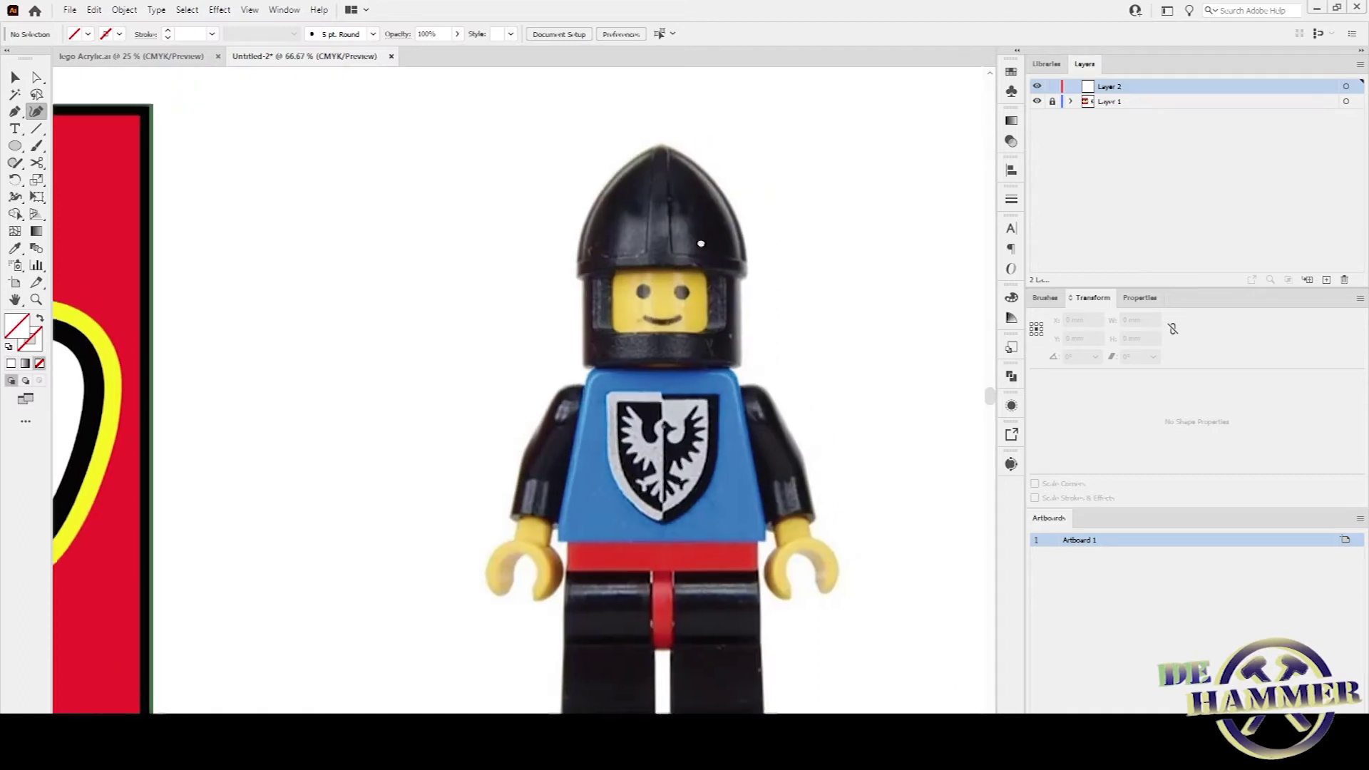
alt+scroll(631, 207, up, 3)
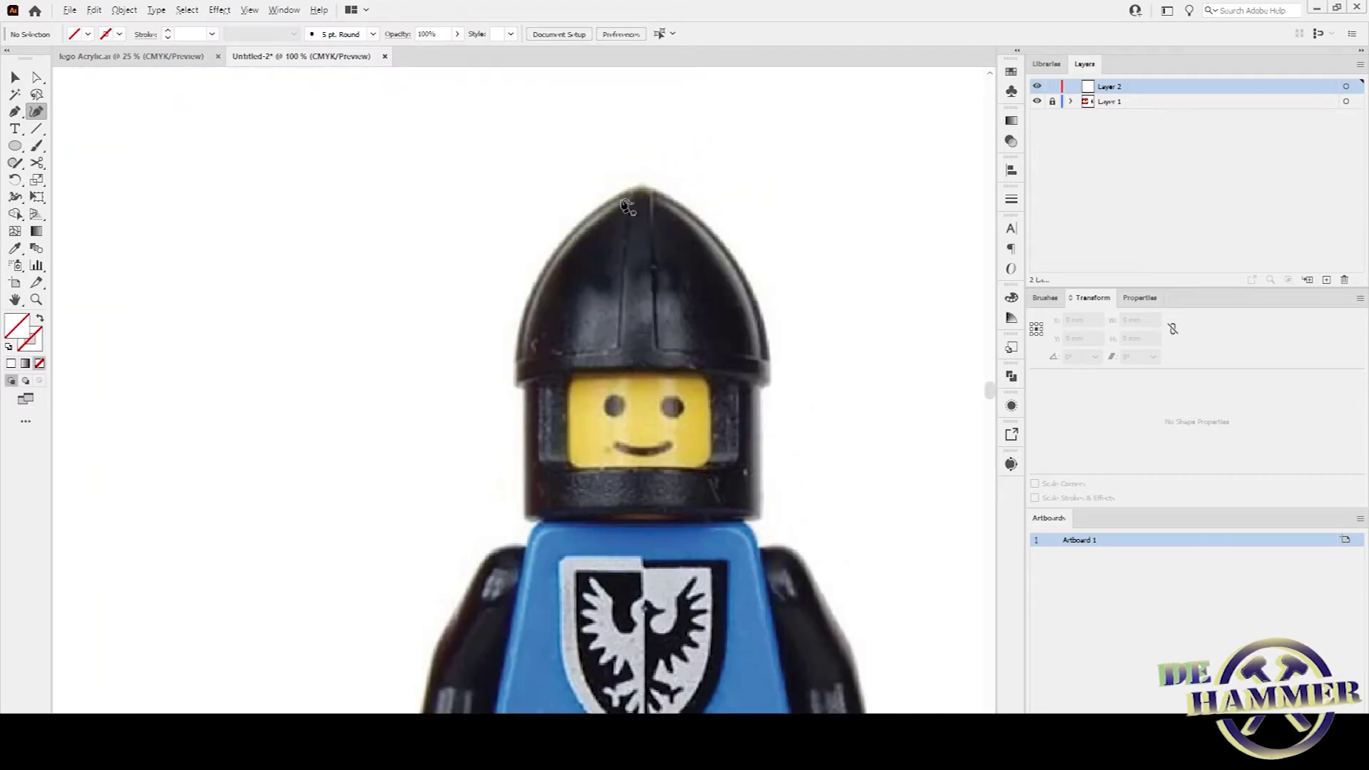
drag(644, 196, 578, 175)
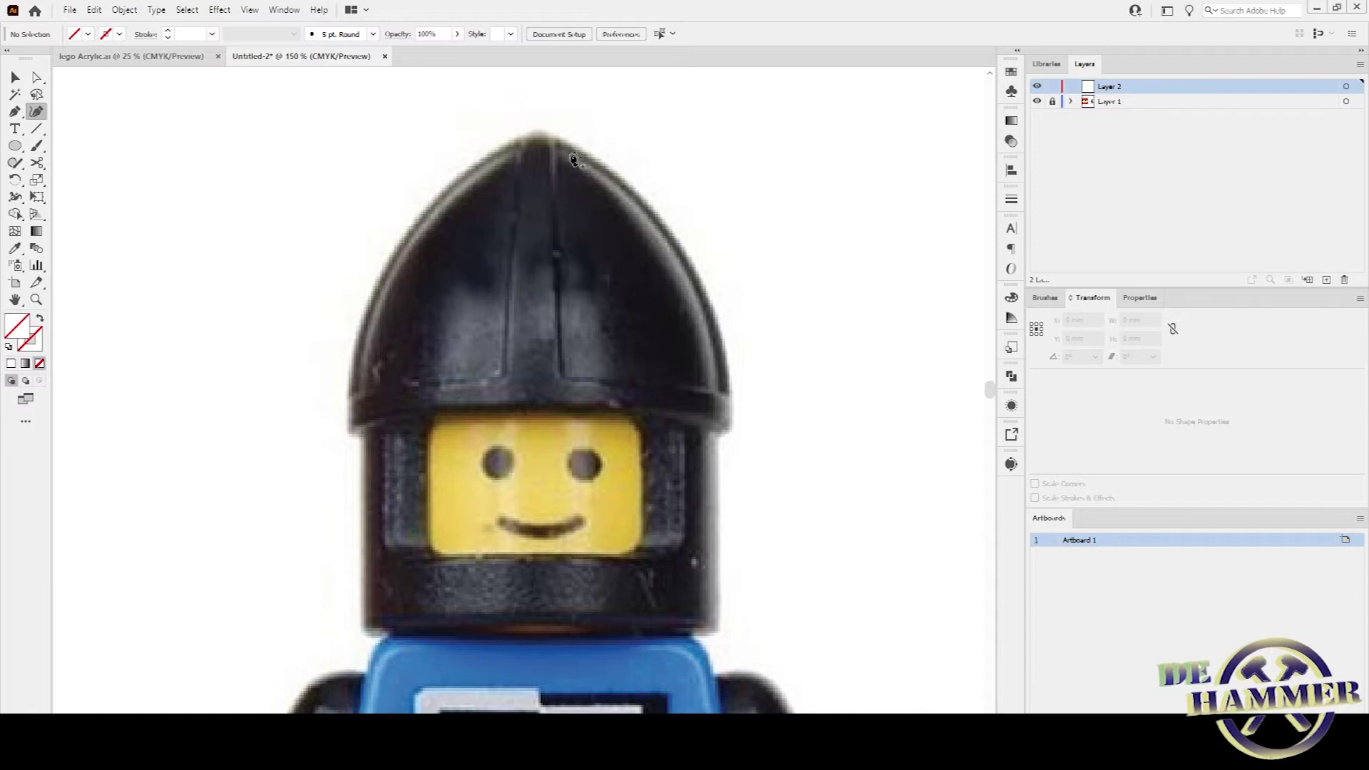
click(538, 129)
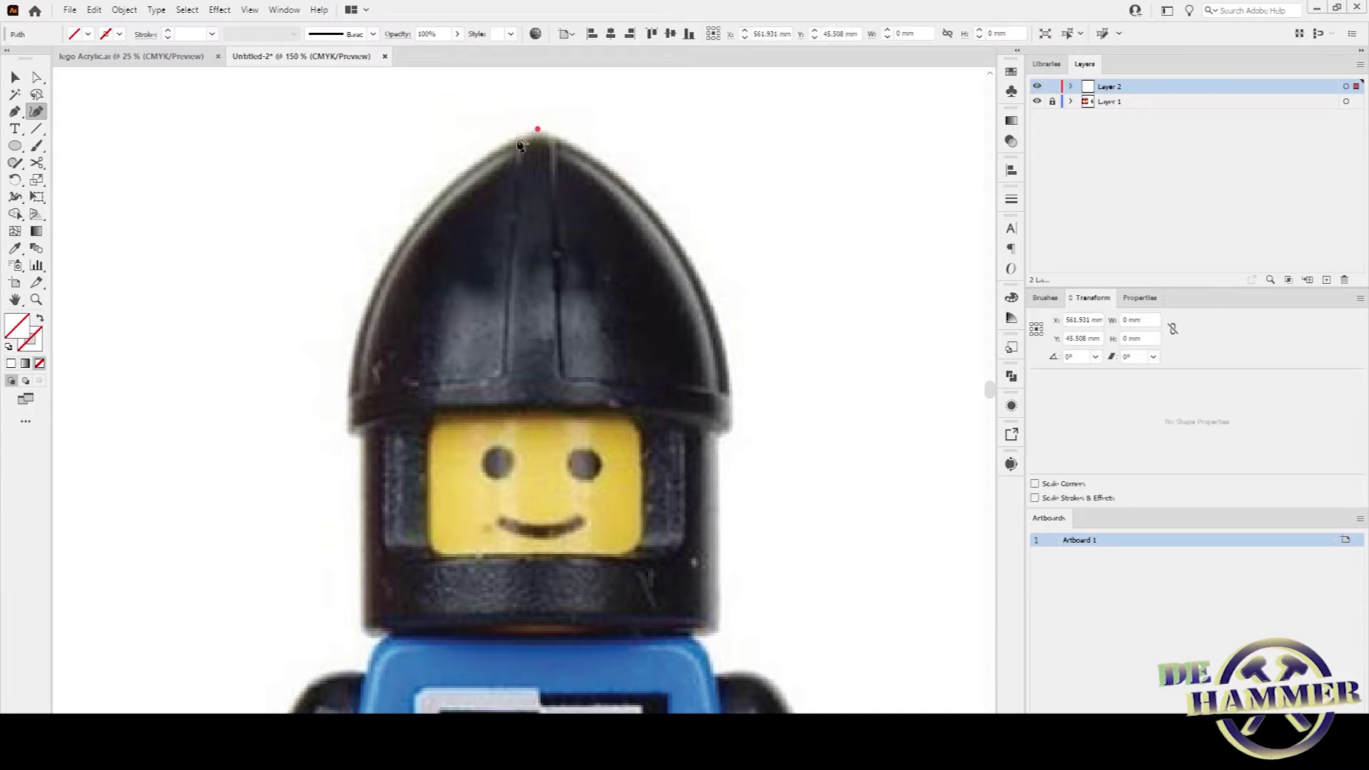
click(413, 222)
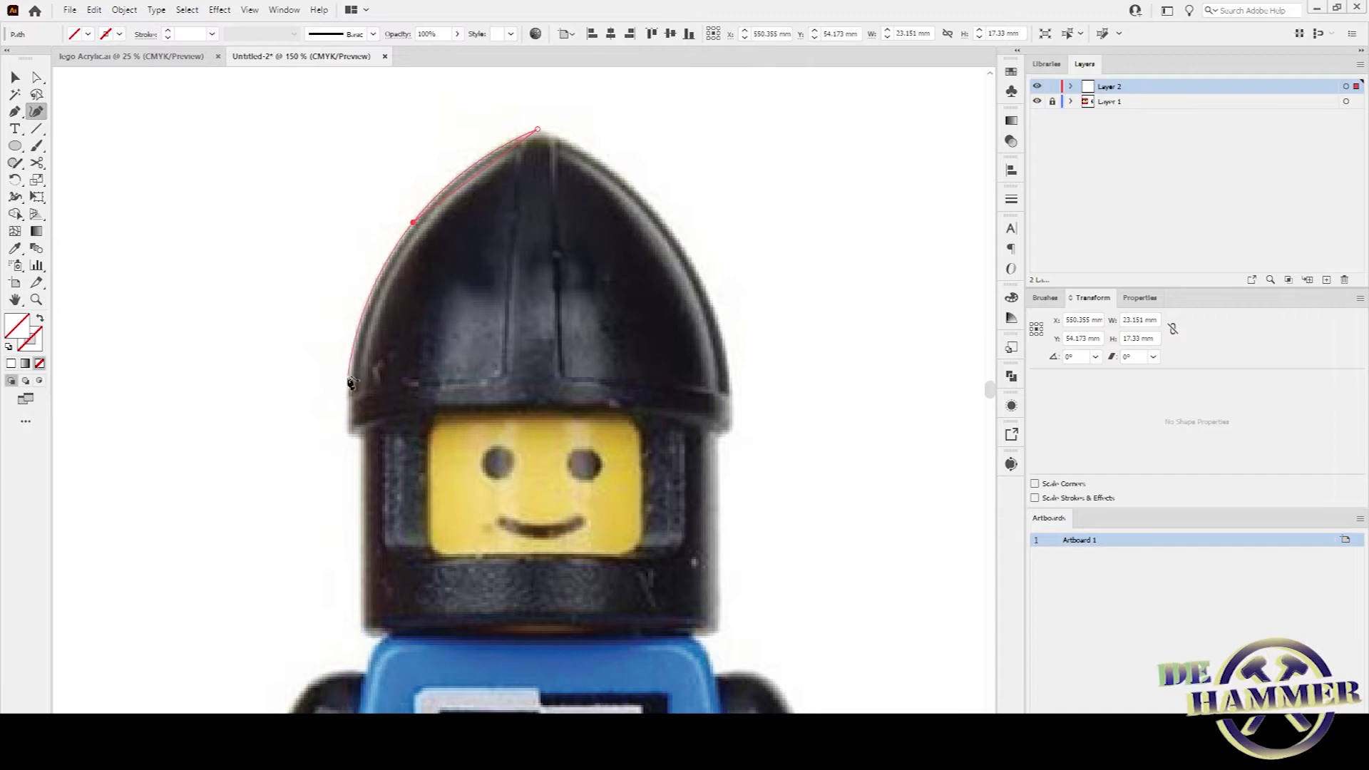
click(350, 390)
click(349, 431)
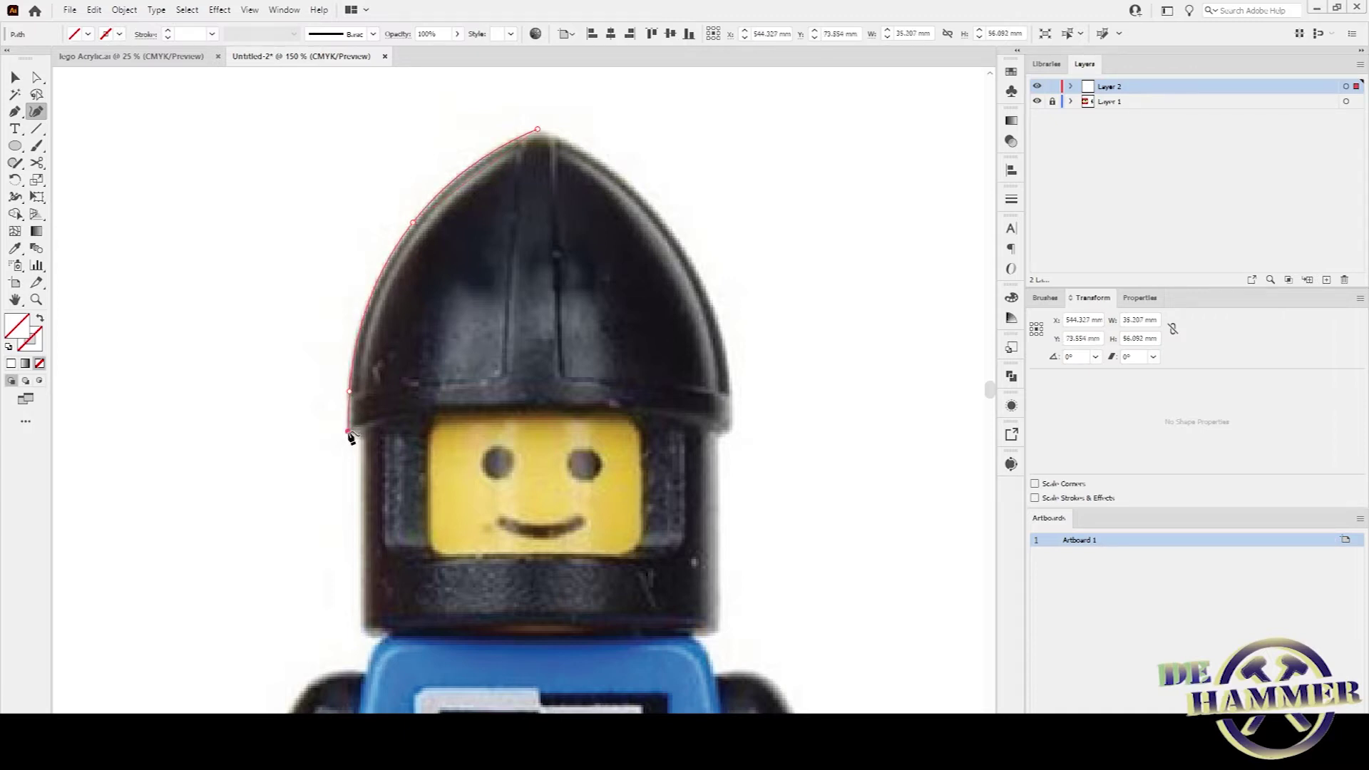
Give the helmet path a light blue stroke with a weight of 1 mm.
click(120, 35)
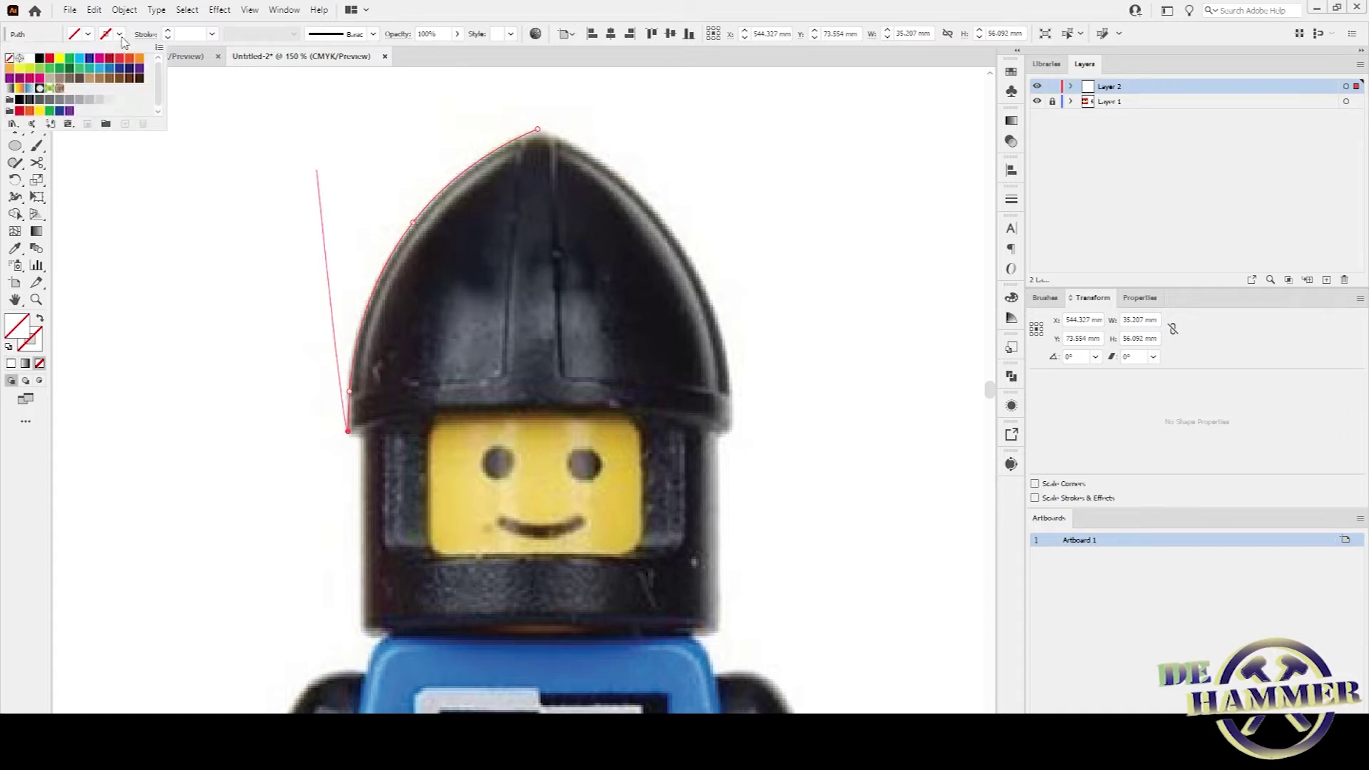
click(81, 63)
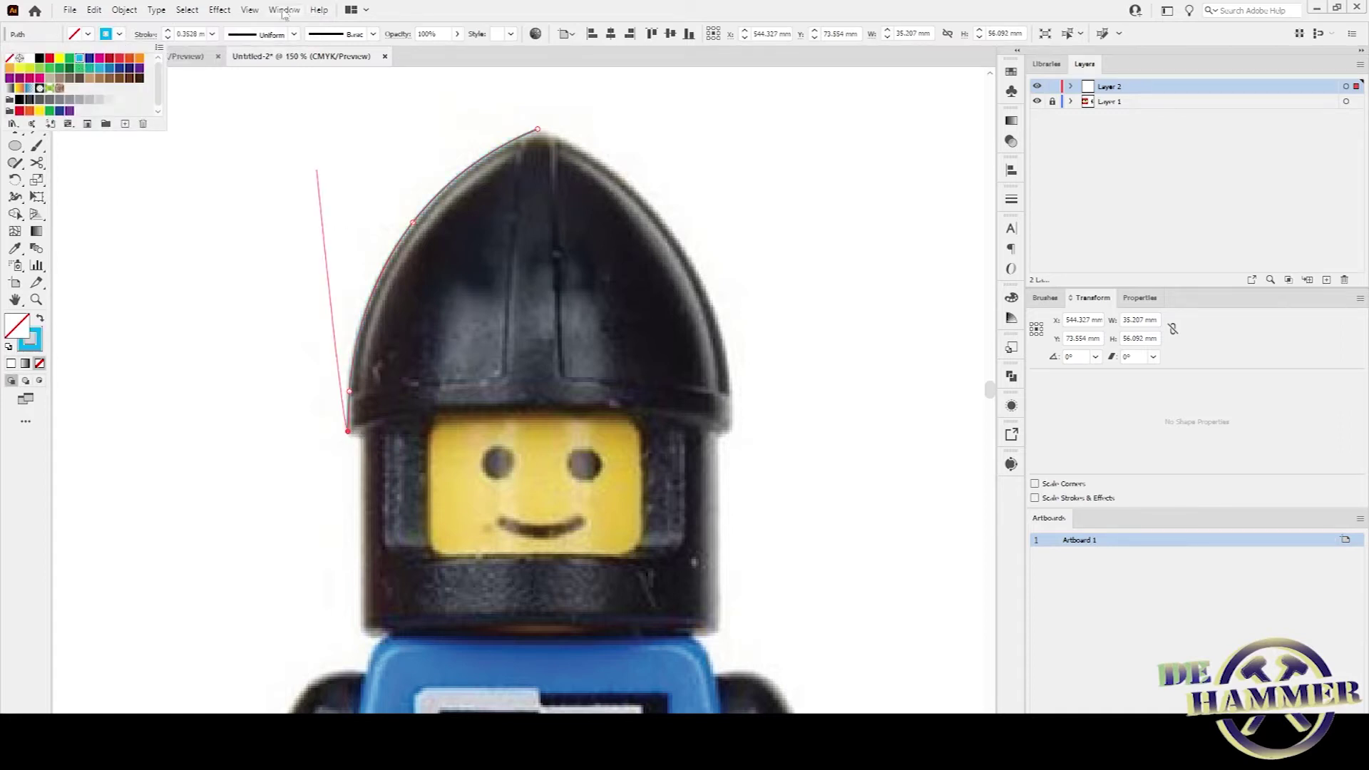
click(212, 34)
click(212, 33)
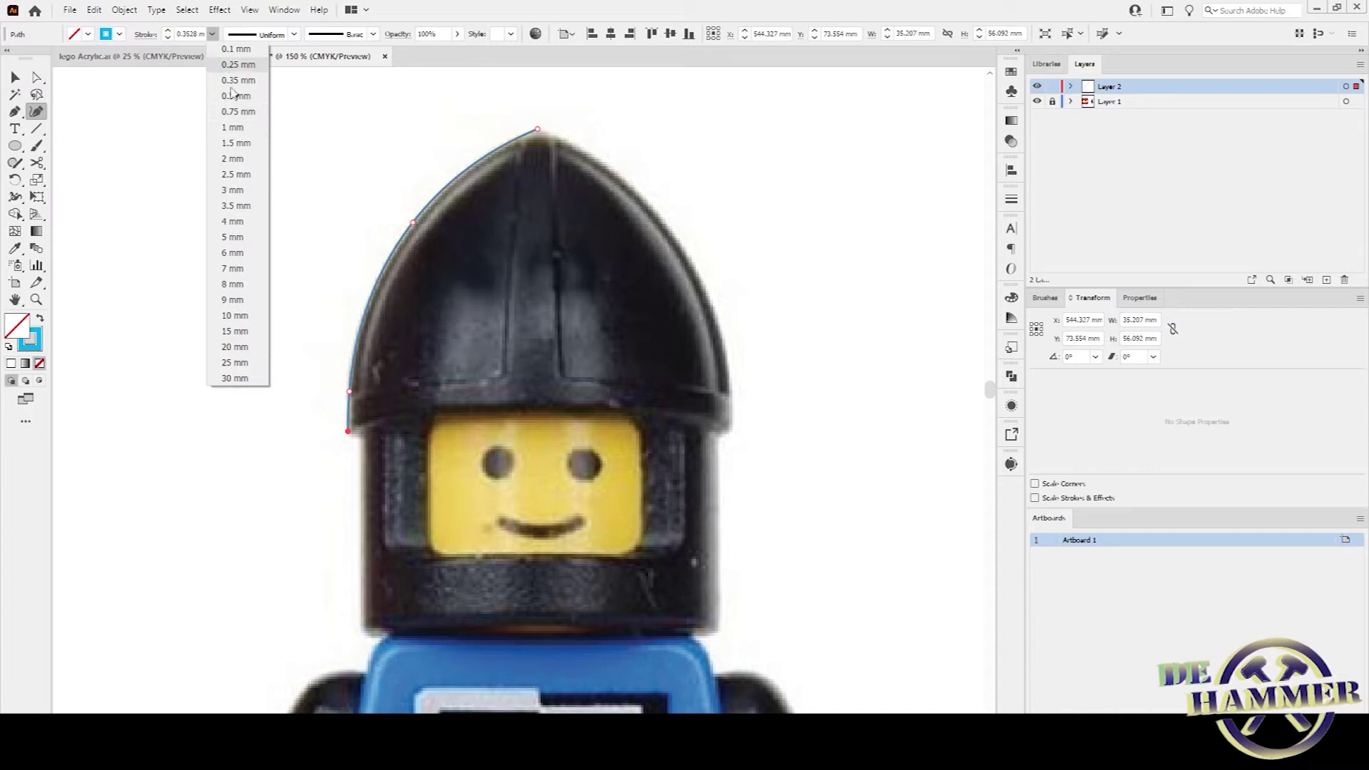
click(250, 129)
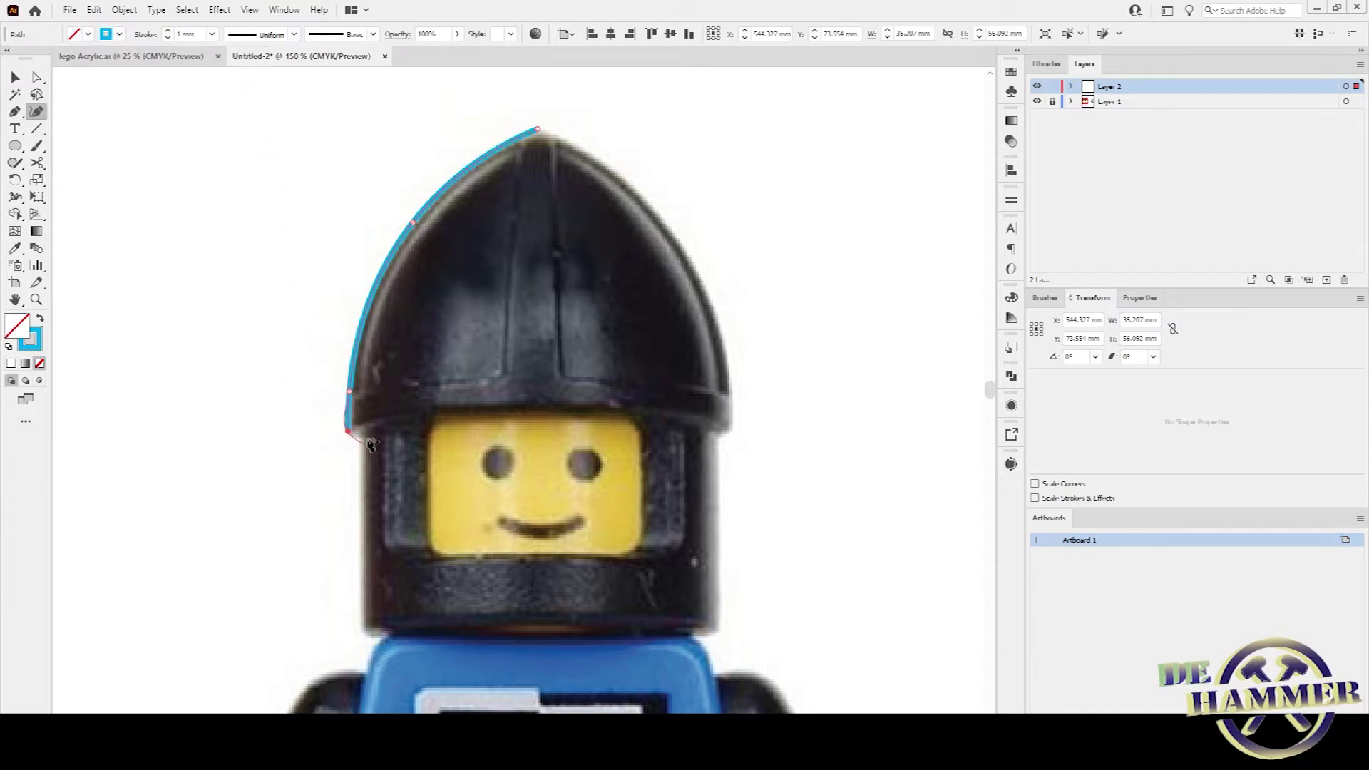
Extend the path inward under the helmet's left rim and turn the rim's lower point into a sharp corner.
alt+scroll(364, 442, up, 2)
alt+scroll(360, 441, up, 2)
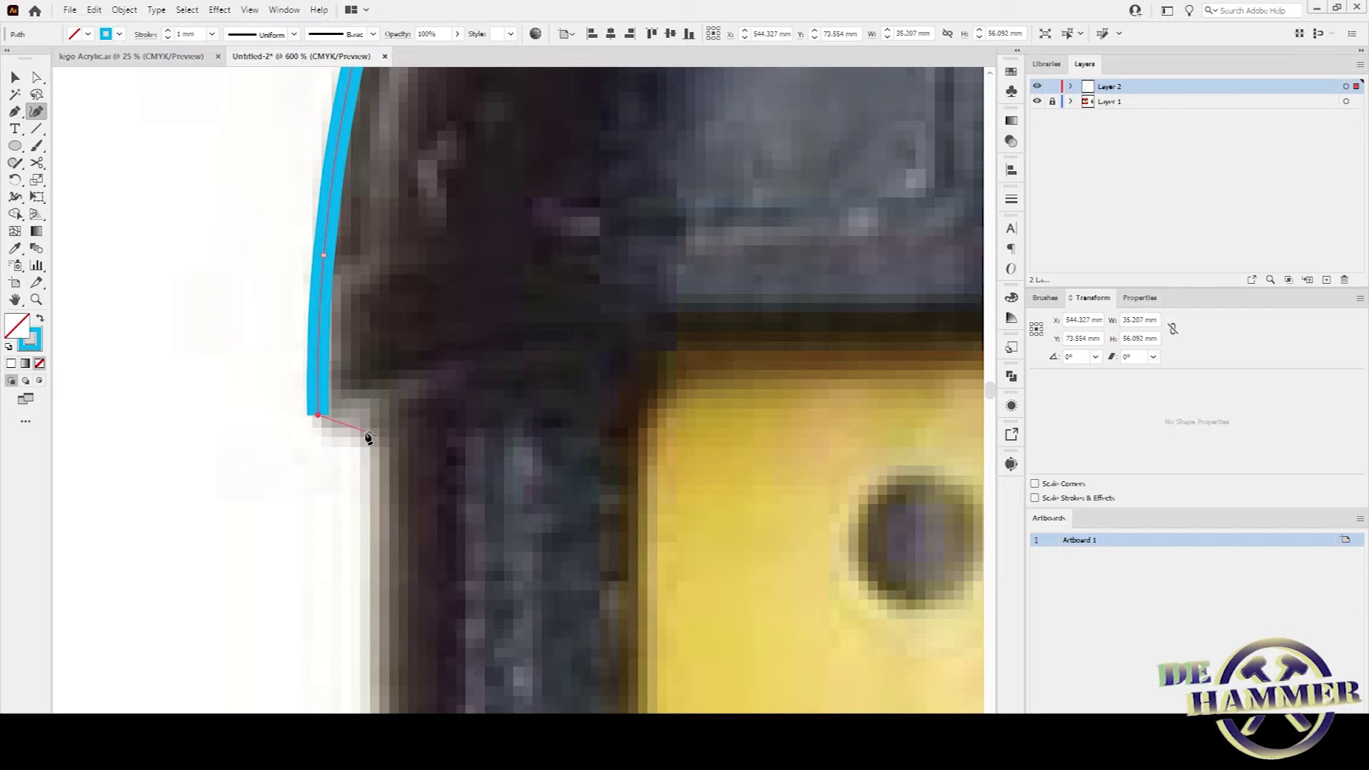
click(366, 433)
double_click(318, 418)
Continue the path straight down the helmet's left side to just above its lower corner.
scroll(368, 511, down, 3)
scroll(368, 511, down, 1)
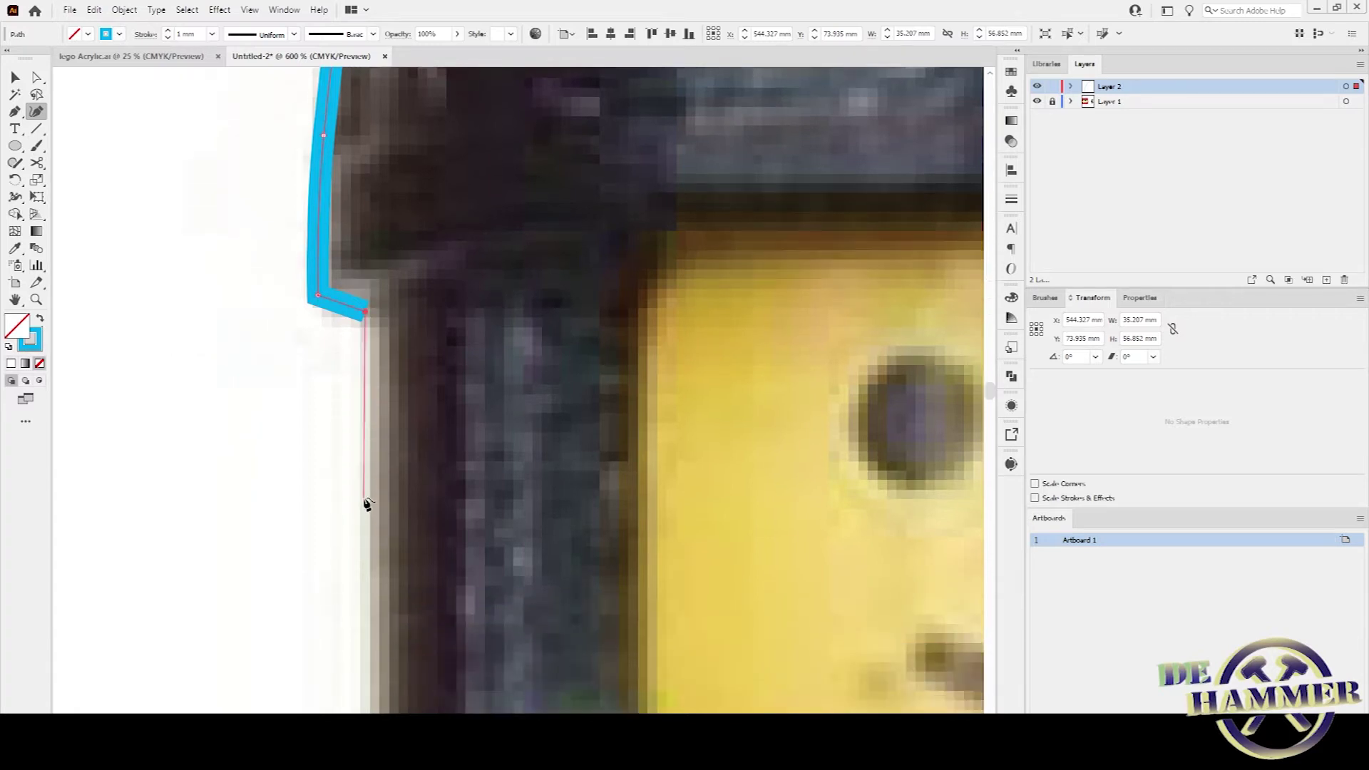
alt+scroll(368, 497, down, 1)
scroll(367, 495, down, 15)
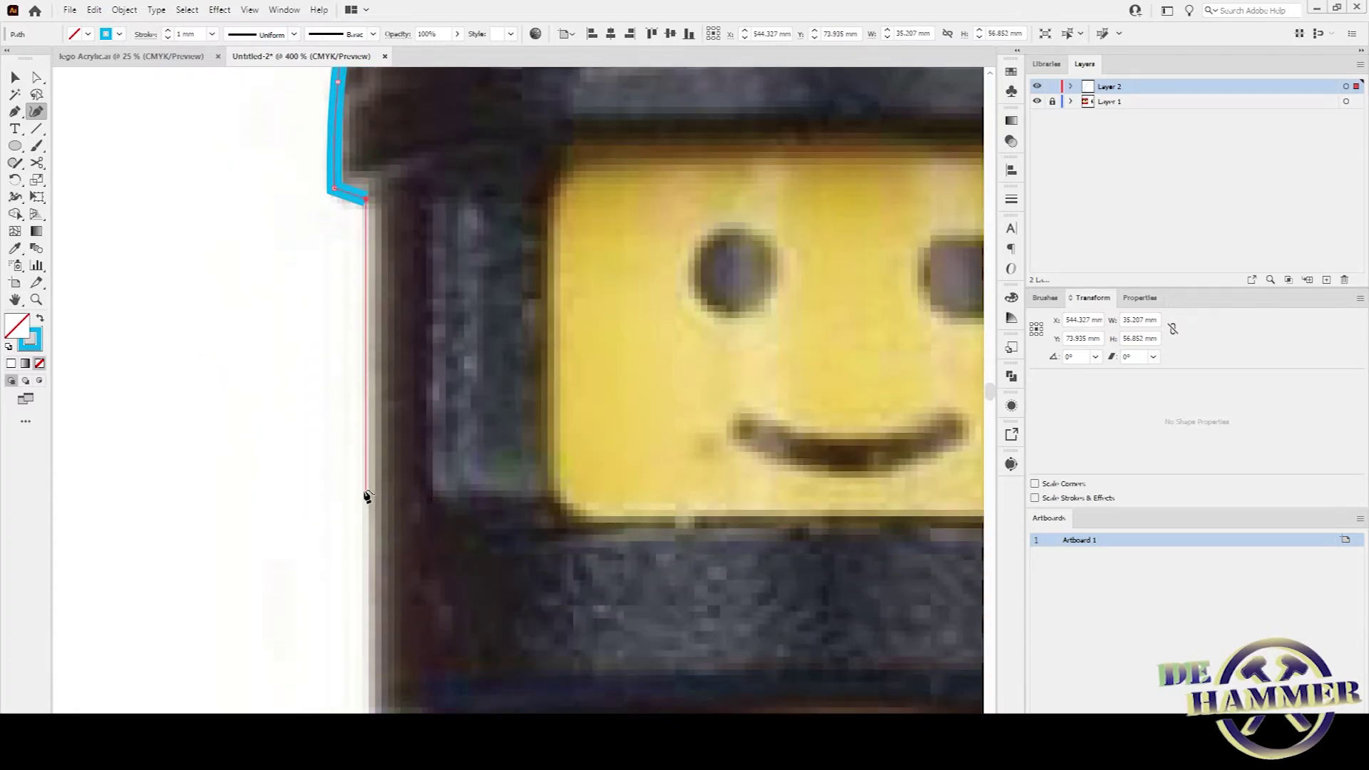
scroll(367, 492, up, 15)
scroll(368, 499, down, 1)
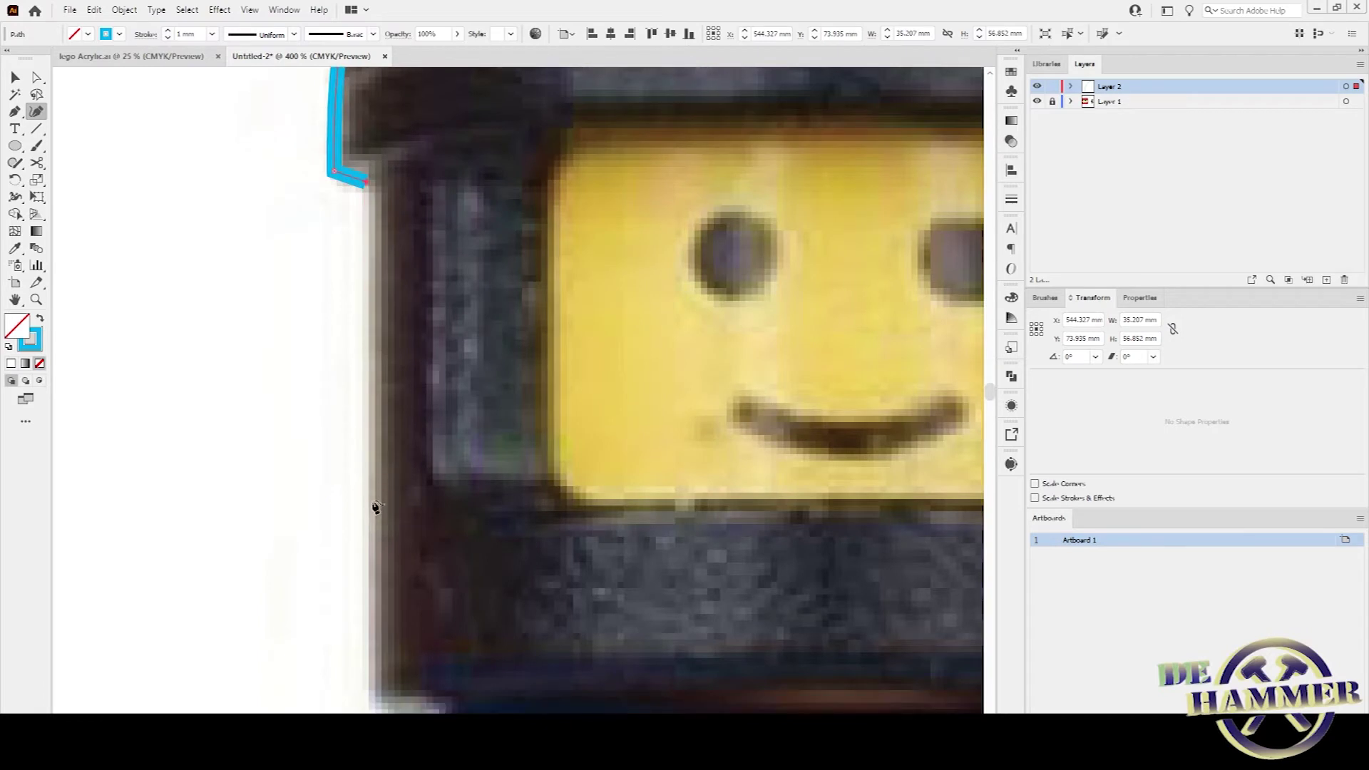
click(369, 687)
scroll(368, 685, down, 2)
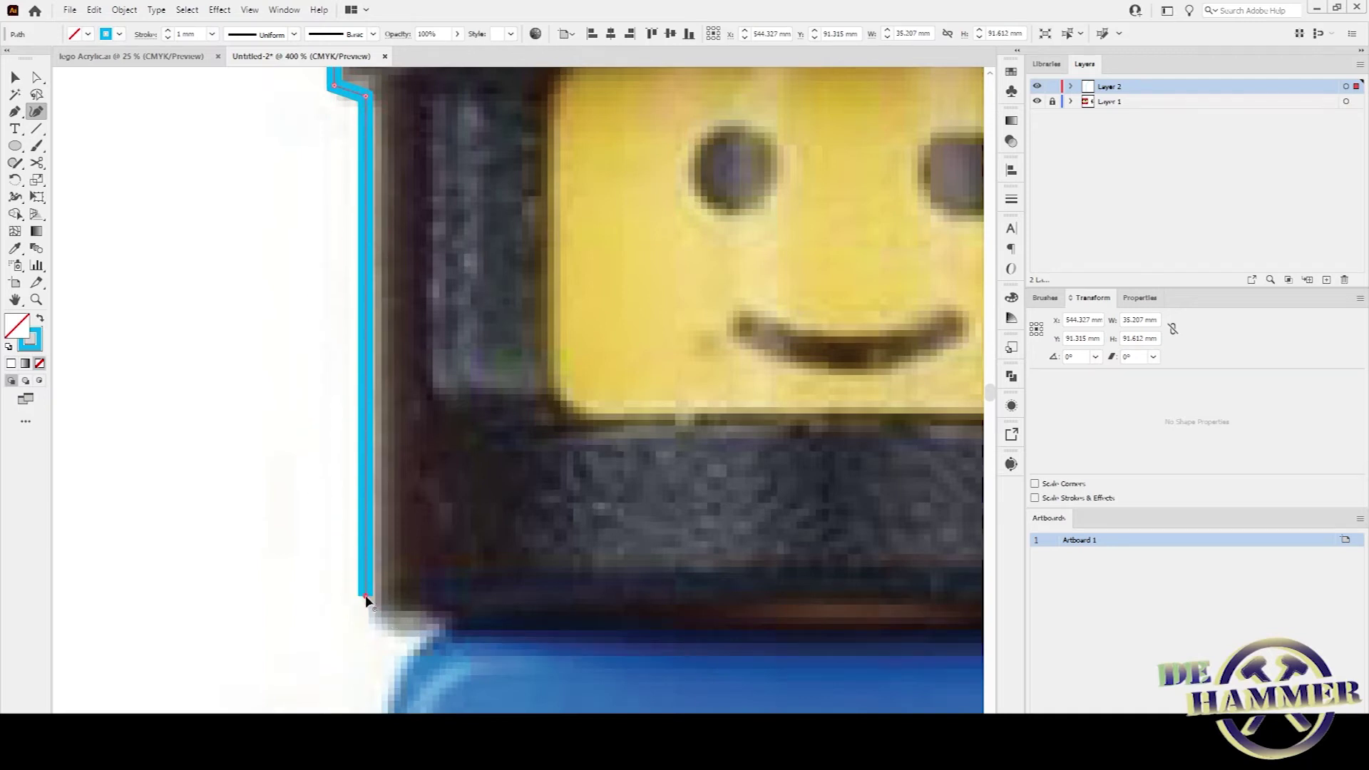
Trace the helmet's rounded lower-left corner and continue along the bottom edge to the centre line.
click(393, 623)
click(432, 634)
scroll(432, 634, down, 2)
drag(718, 363, 520, 597)
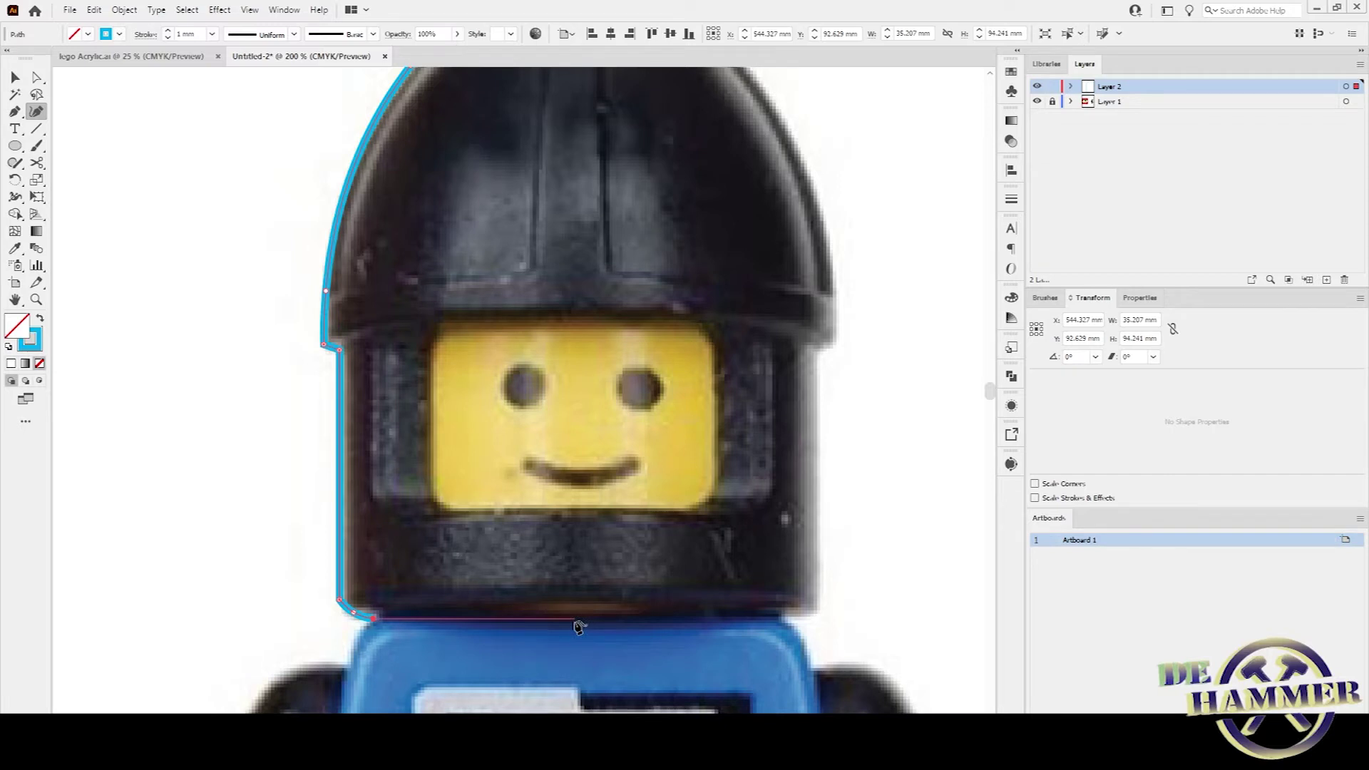
click(575, 619)
Average the path's two end points, at the helmet's tip and bottom centre, so they line up vertically.
key(a)
scroll(592, 622, down, 1)
drag(637, 620, 578, 97)
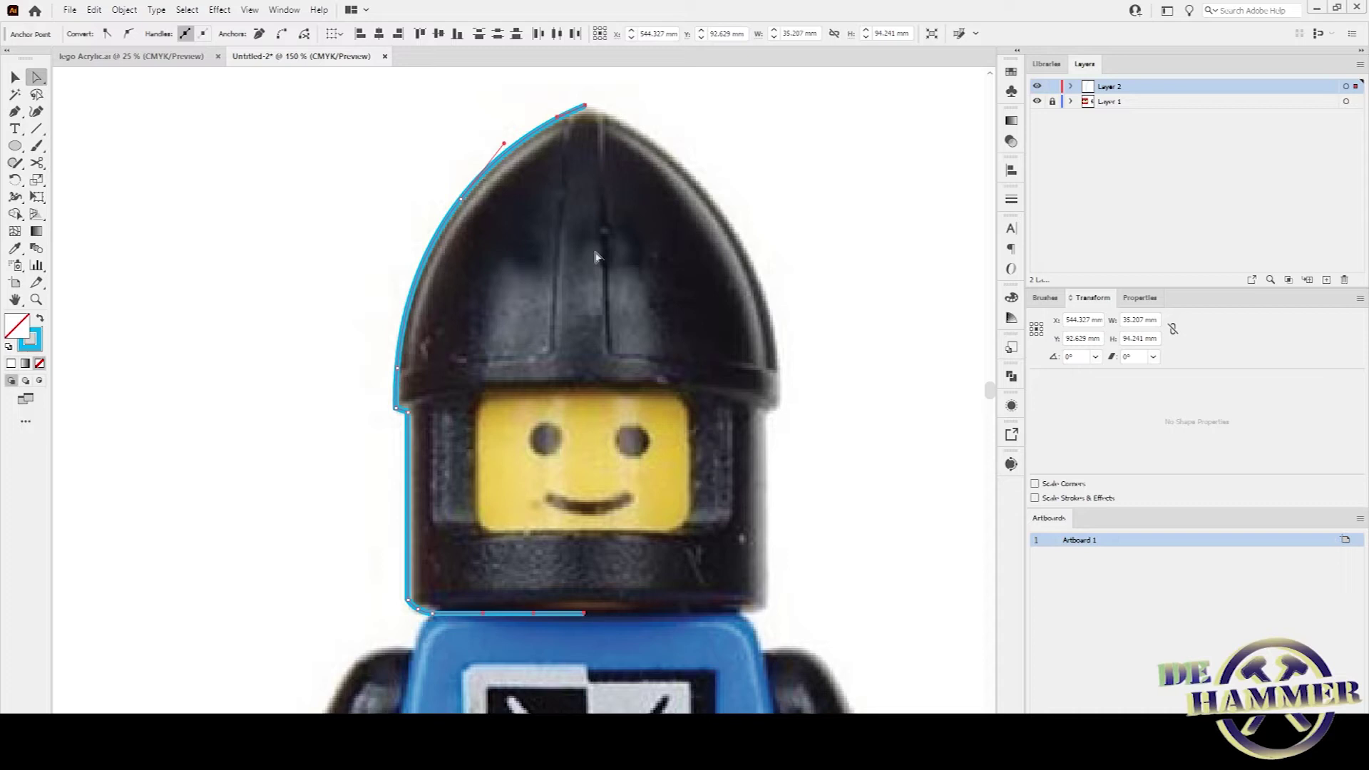
right_click(600, 321)
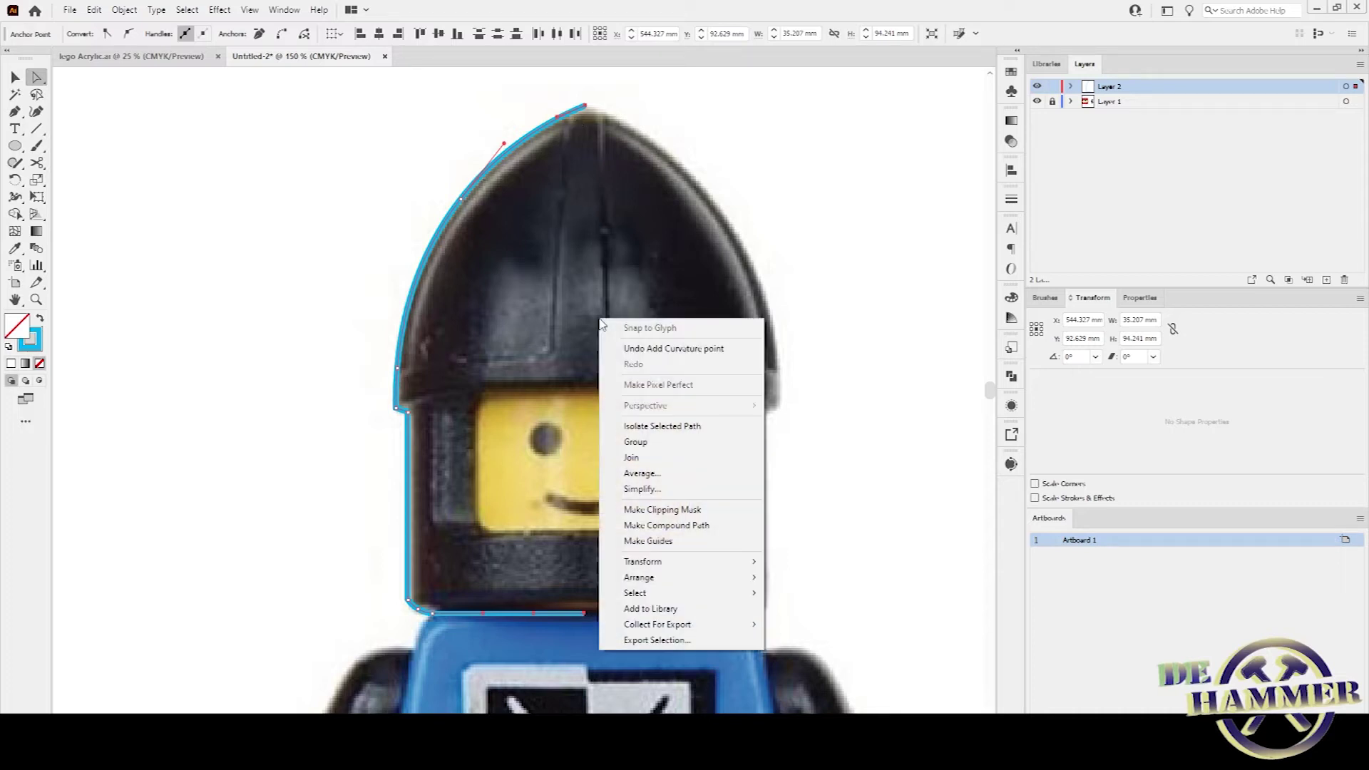
click(672, 474)
click(47, 81)
click(48, 139)
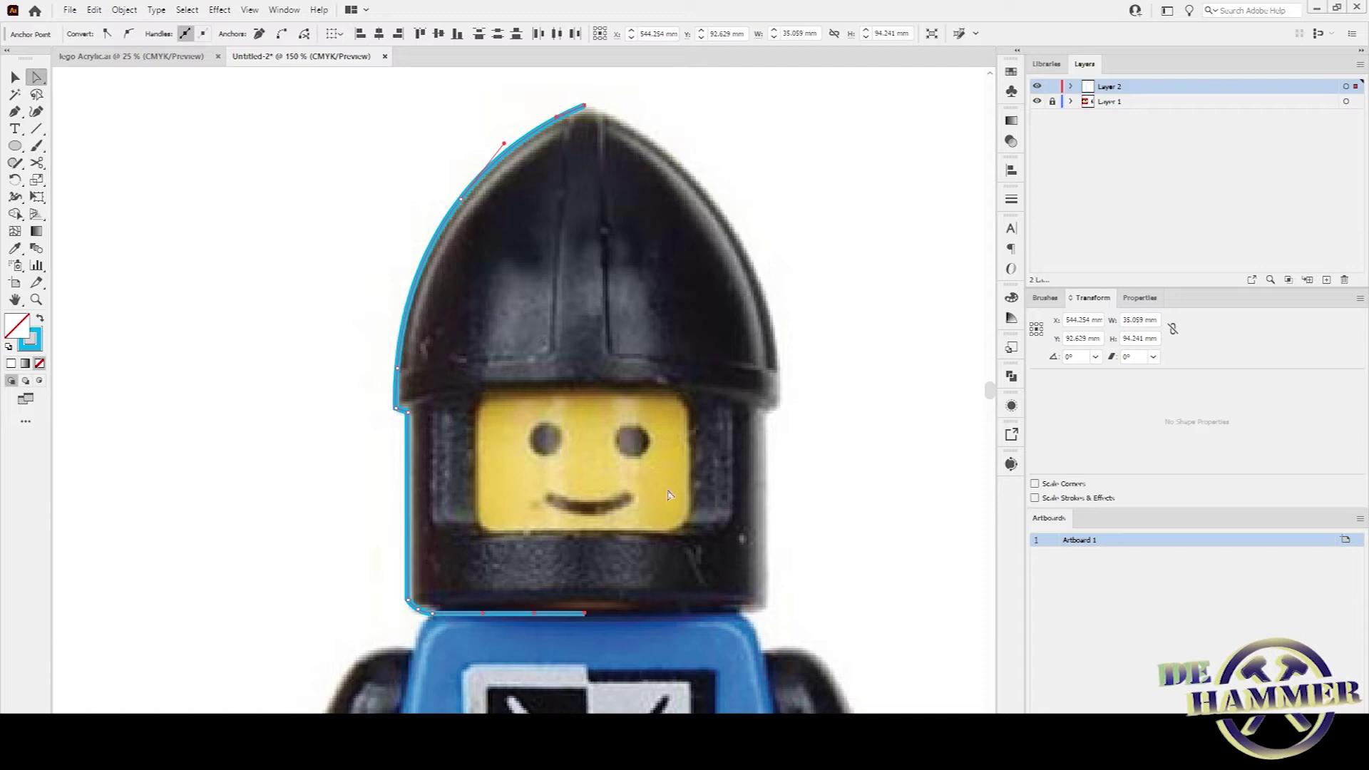
Duplicate the half helmet outline in place and expand Layer 2 to list its paths.
key(v)
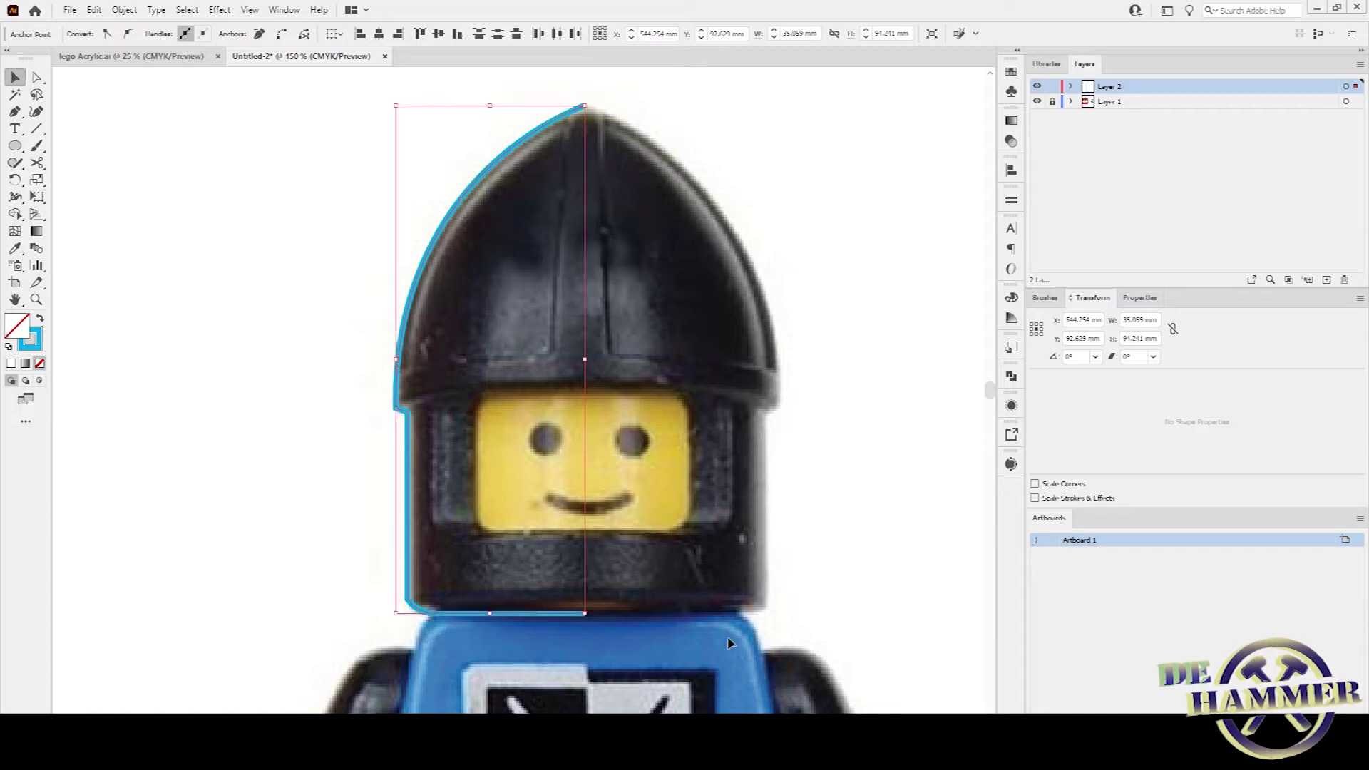
key(ctrl)
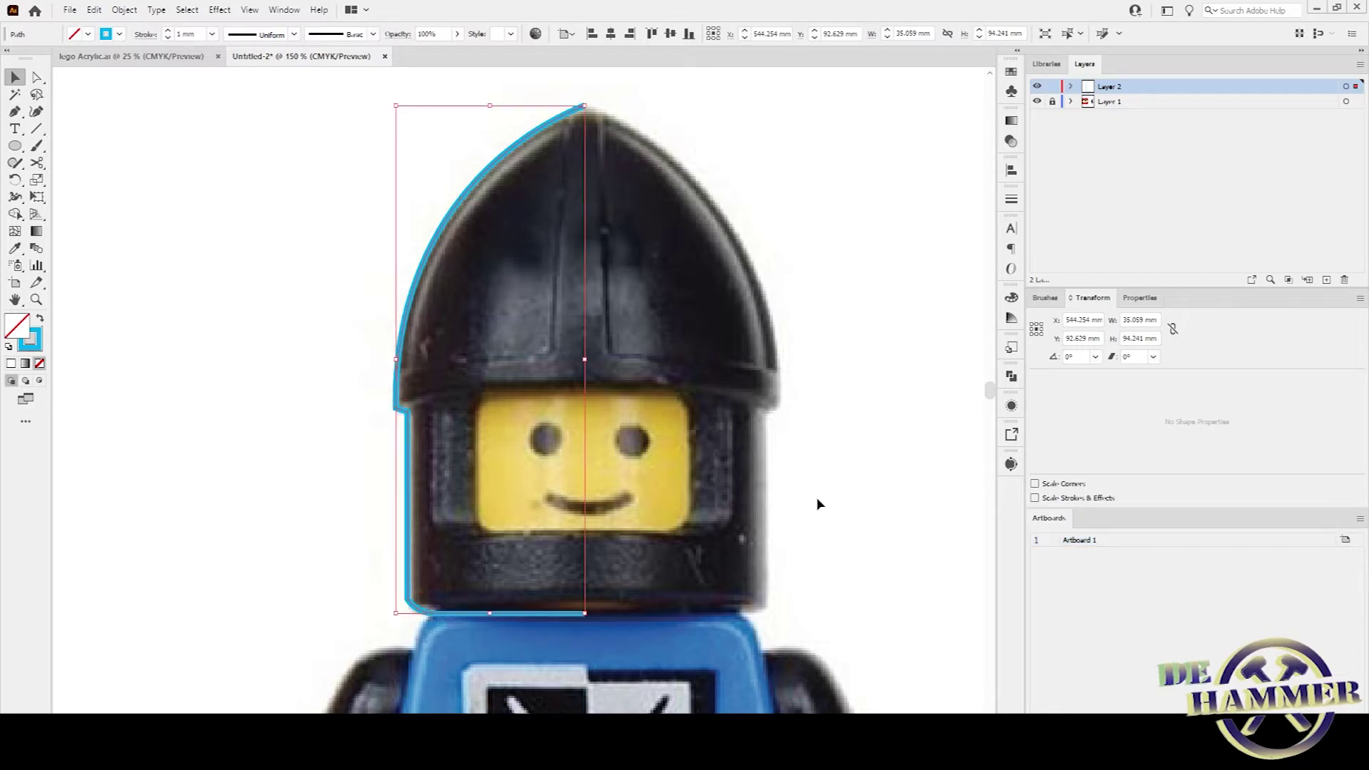
click(1071, 86)
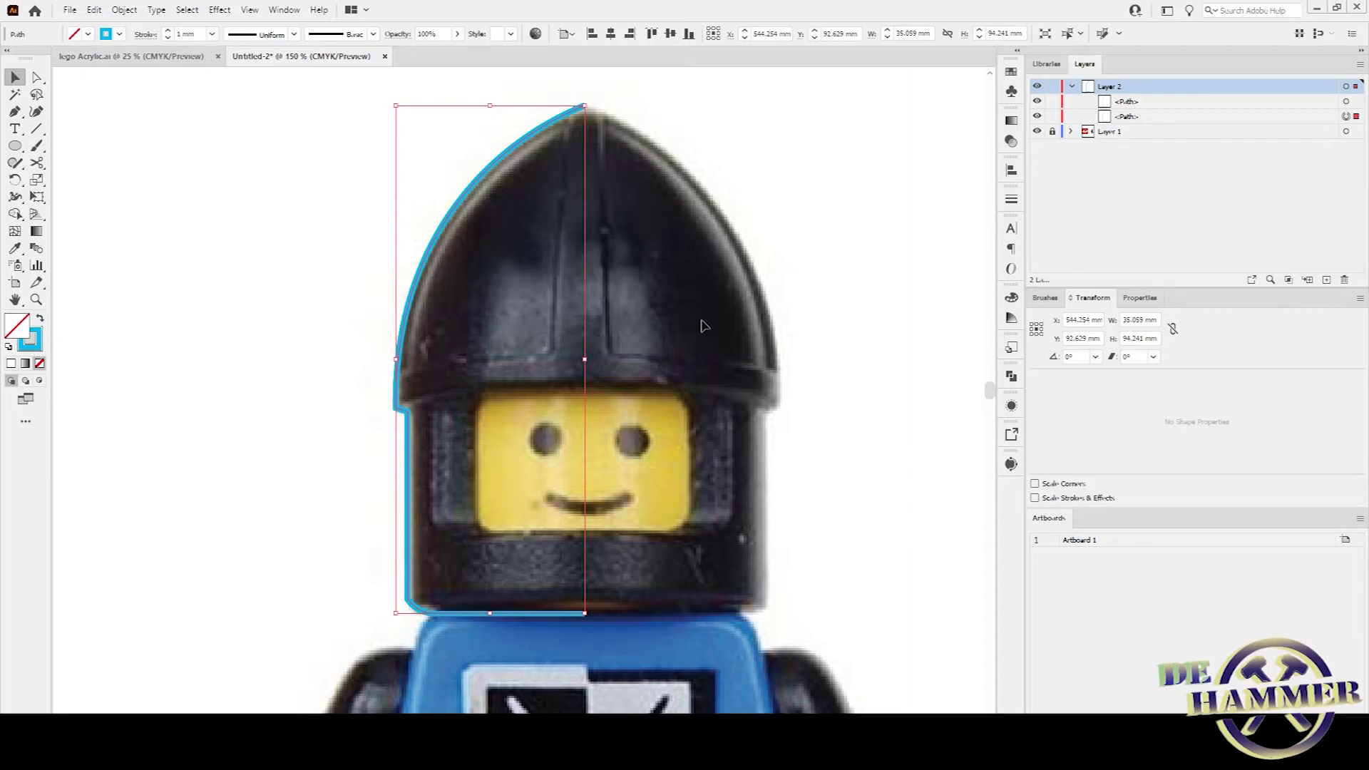
Move the duplicated half outline horizontally to the right until its left edge reaches the helmet's centre line.
key(Right)
key(Right)
key(Right)
key(Right)
key(Right)
key(Right)
key(Right)
key(Right)
key(Right)
key(Right)
key(Right)
key(Right)
key(Right)
key(Right)
key(Right)
key(Right)
key(Right)
key(Right)
key(Right)
key(Right)
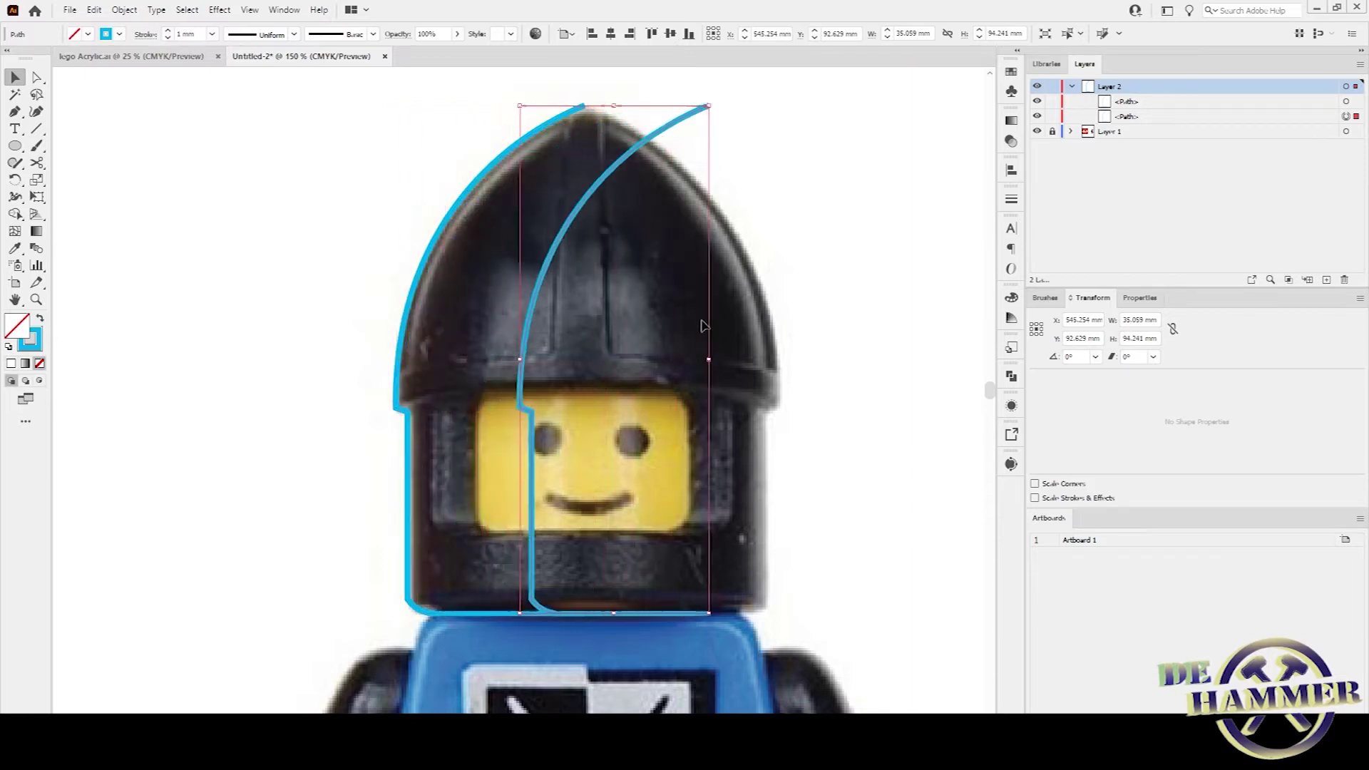
Reflect the duplicated half outline across the vertical axis to form the helmet's right side.
right_click(677, 321)
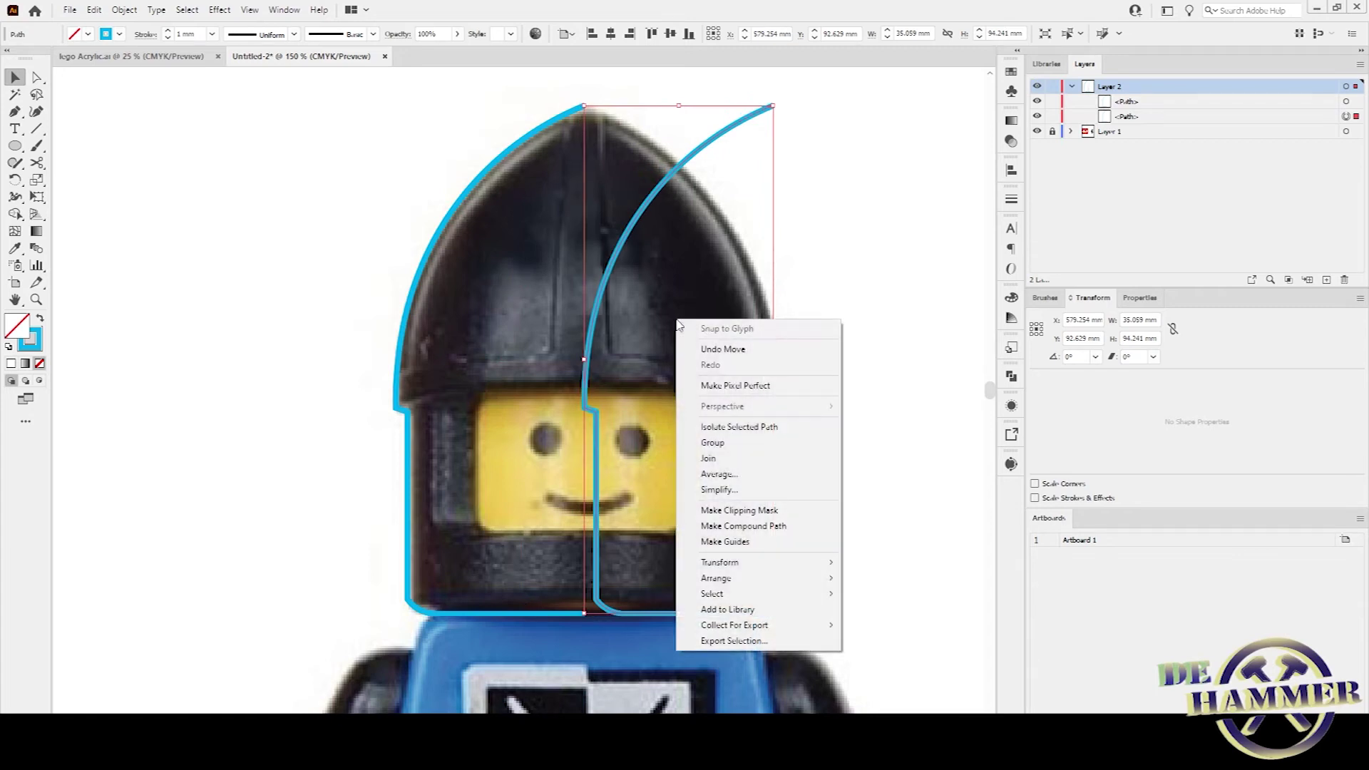
mouse_move(752, 572)
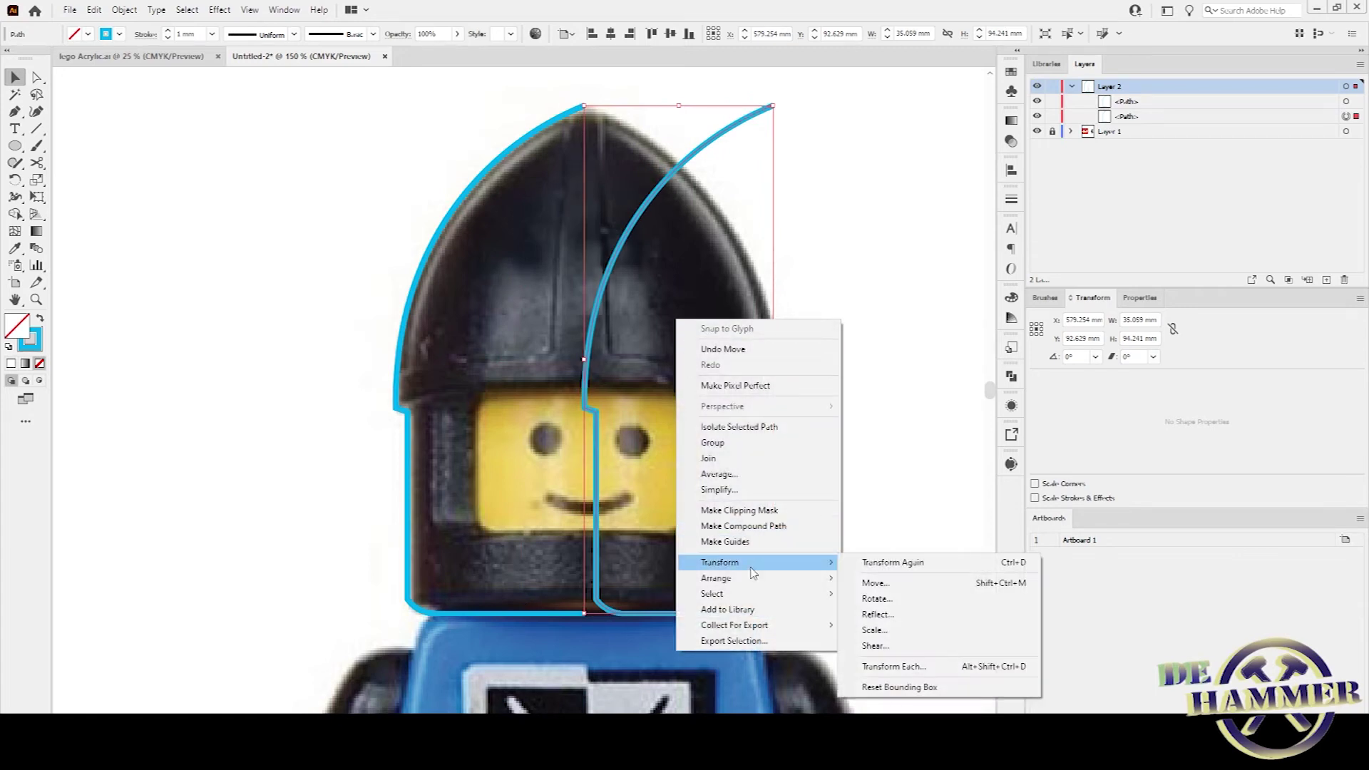
click(880, 615)
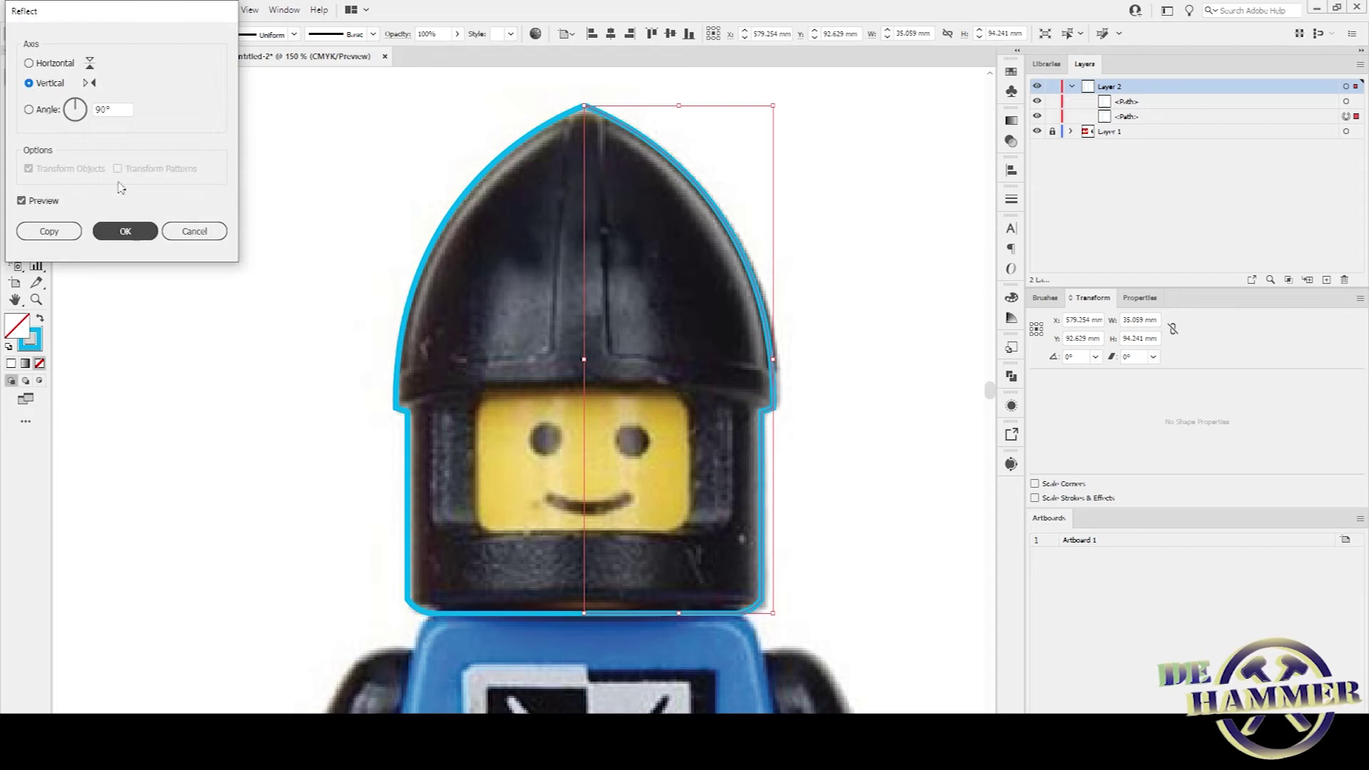
click(127, 232)
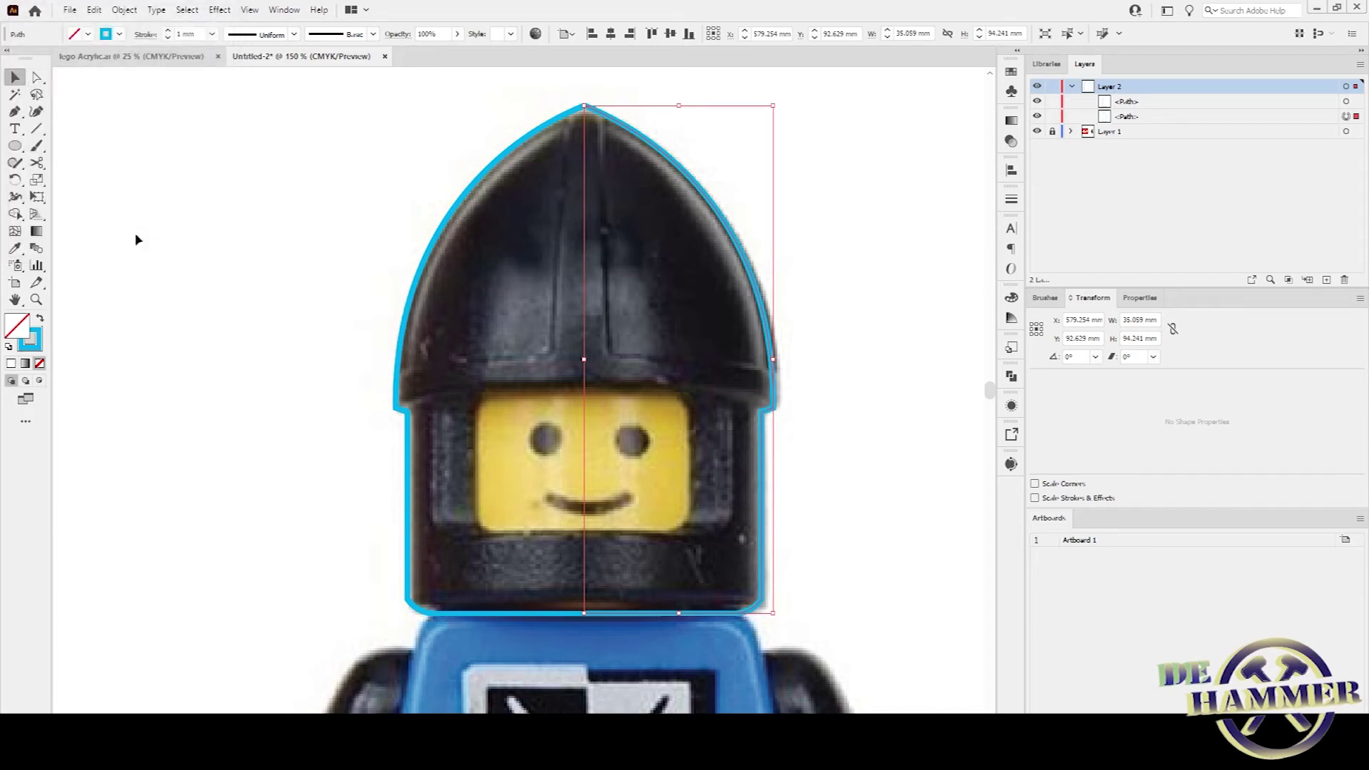
Nudge the mirrored half horizontally until its end point meets the left half at the helmet's tip.
scroll(620, 186, up, 4)
scroll(545, 266, up, 2)
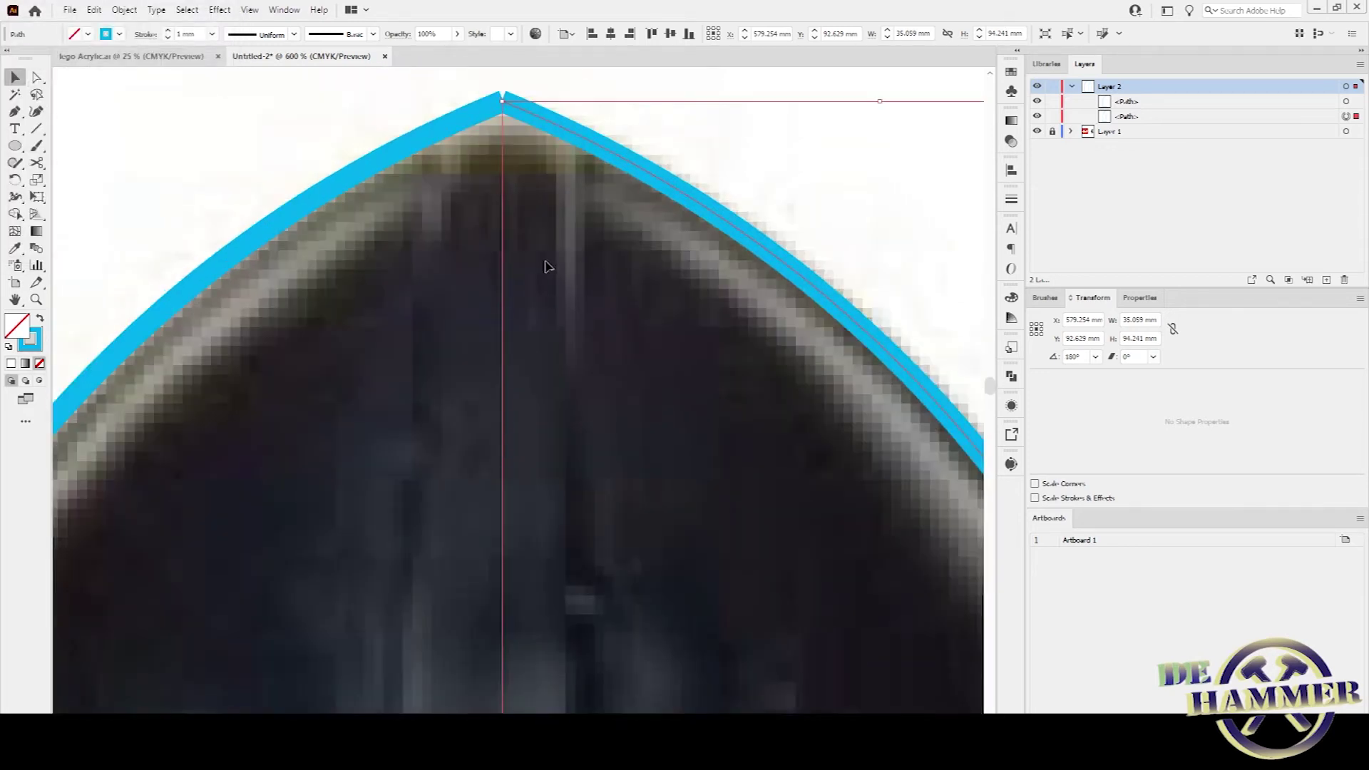
key(Right)
key(Right)
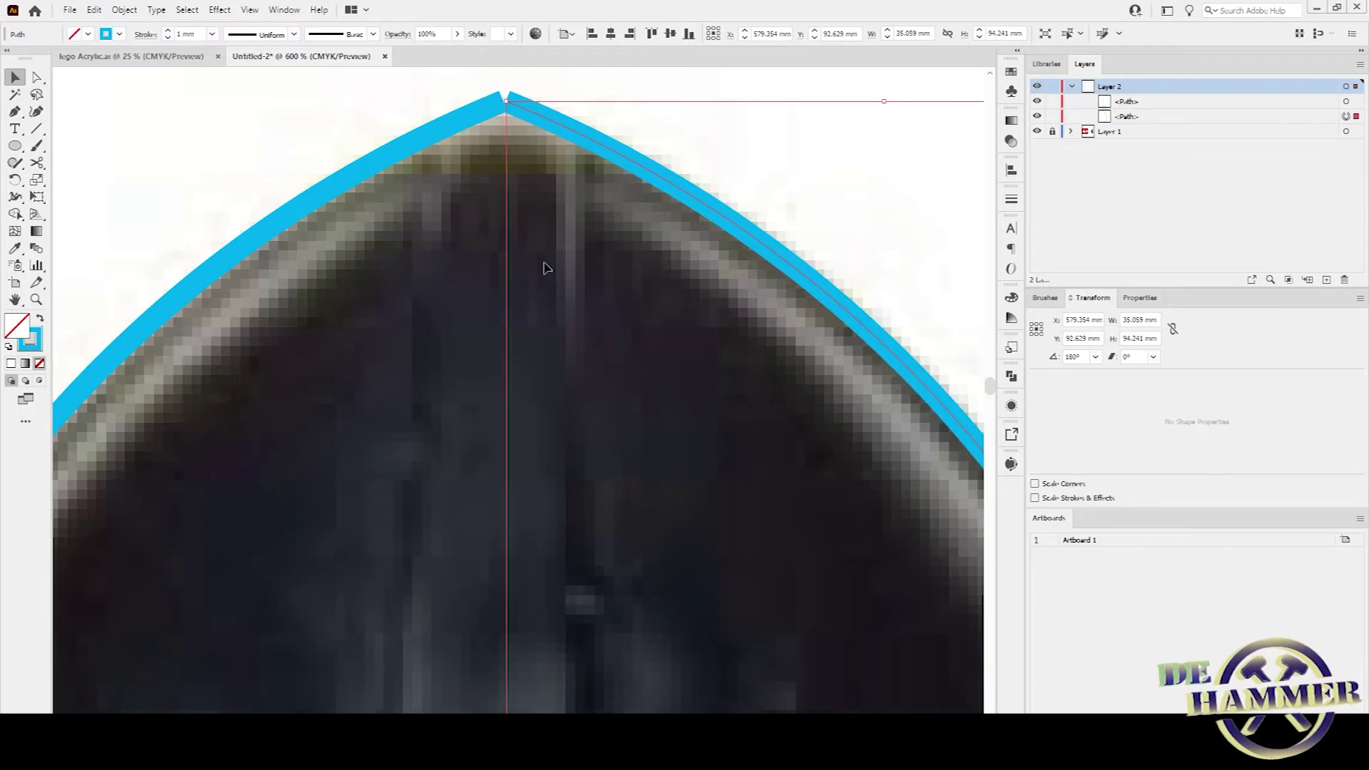
key(Left)
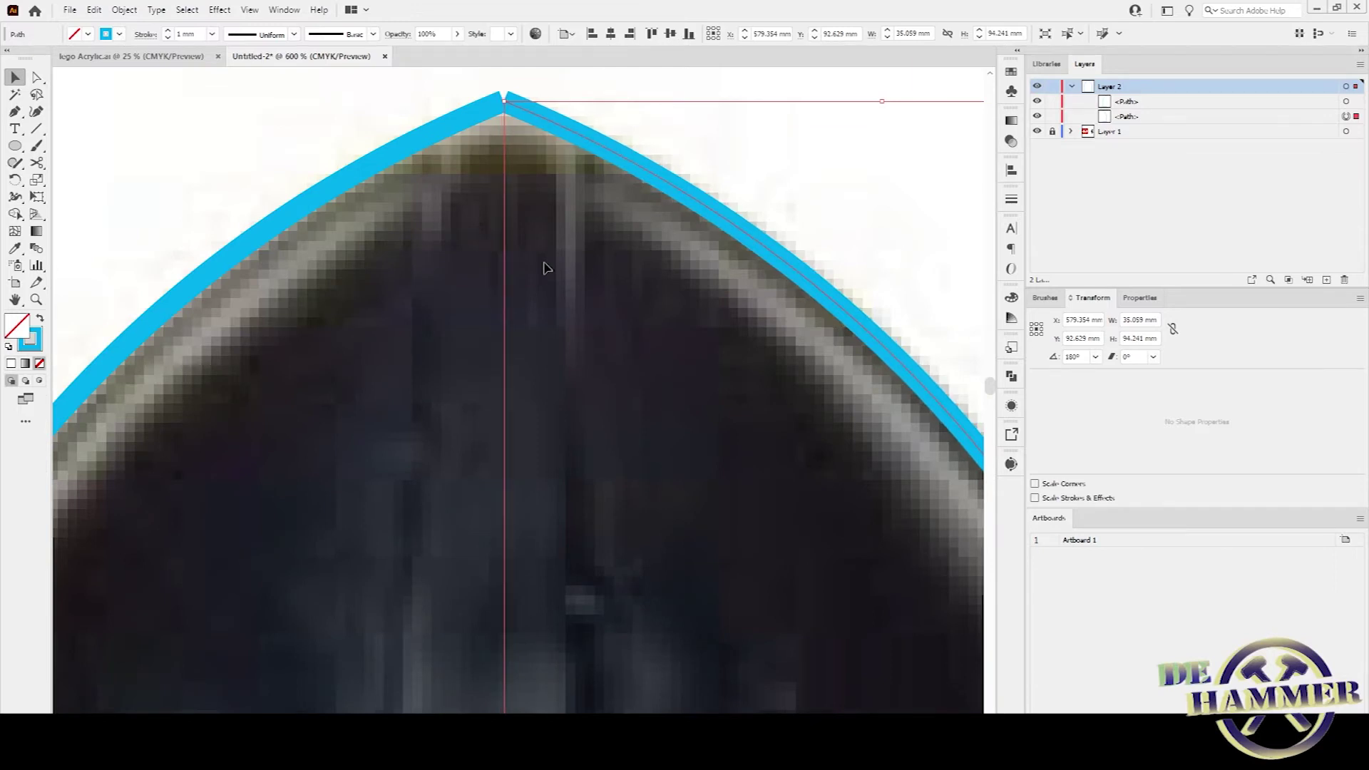
Average the two overlapping end points at the helmet's tip and join both halves into one path.
key(a)
scroll(526, 114, up, 1)
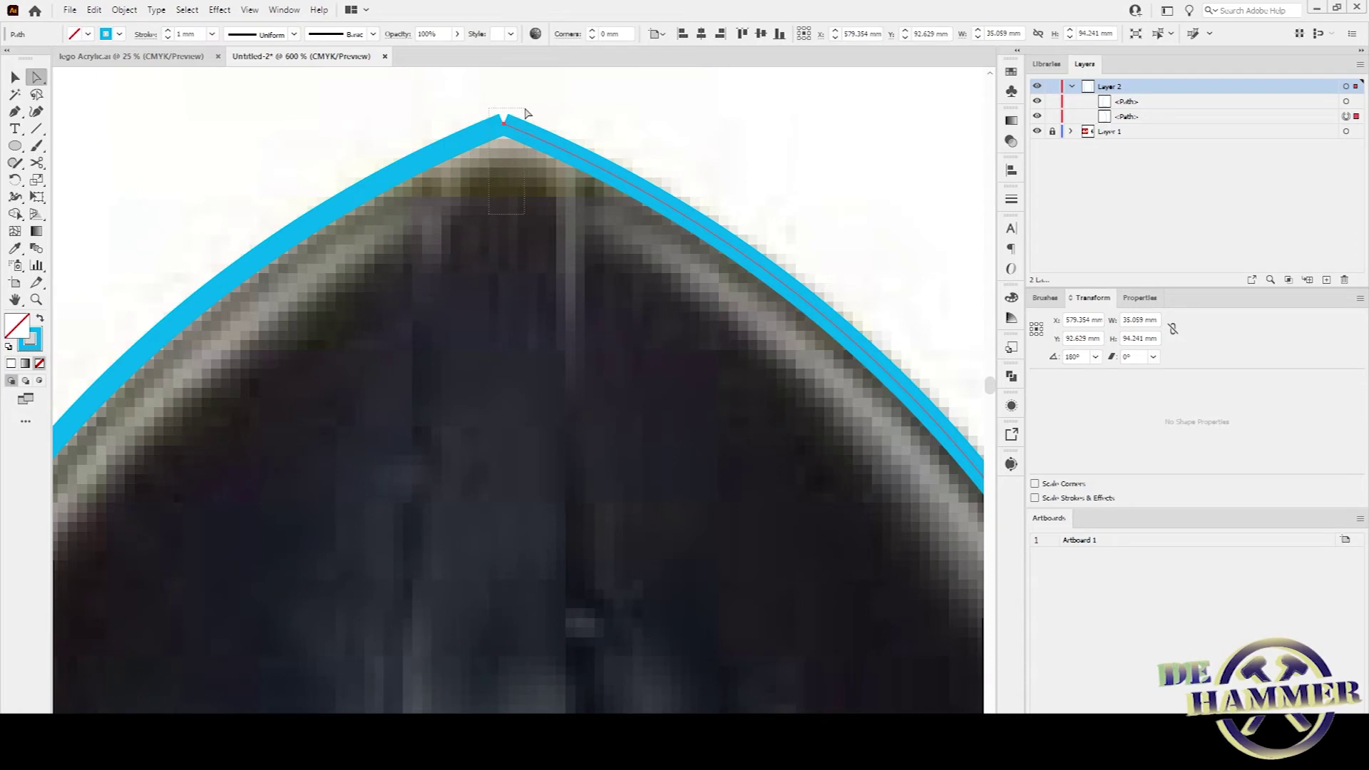
drag(526, 114, 526, 112)
right_click(524, 303)
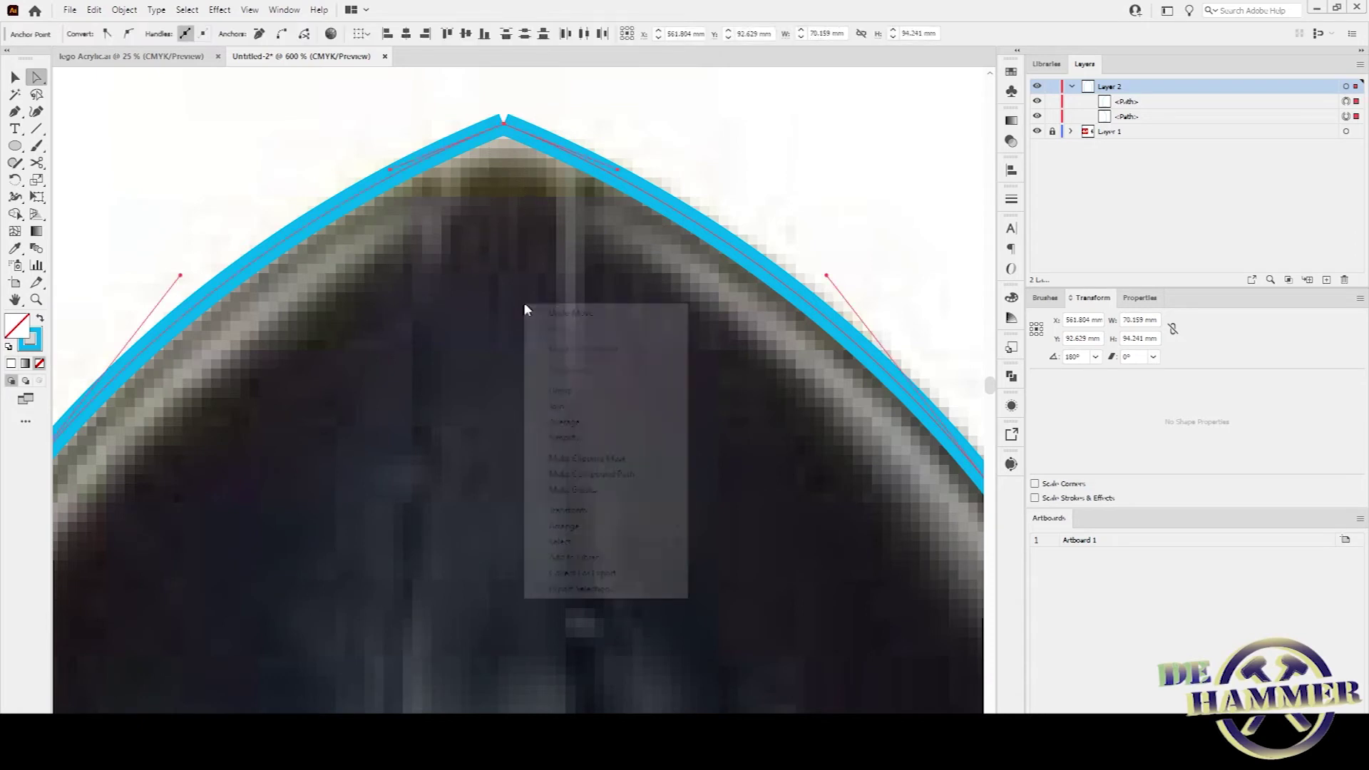
click(615, 427)
key(Return)
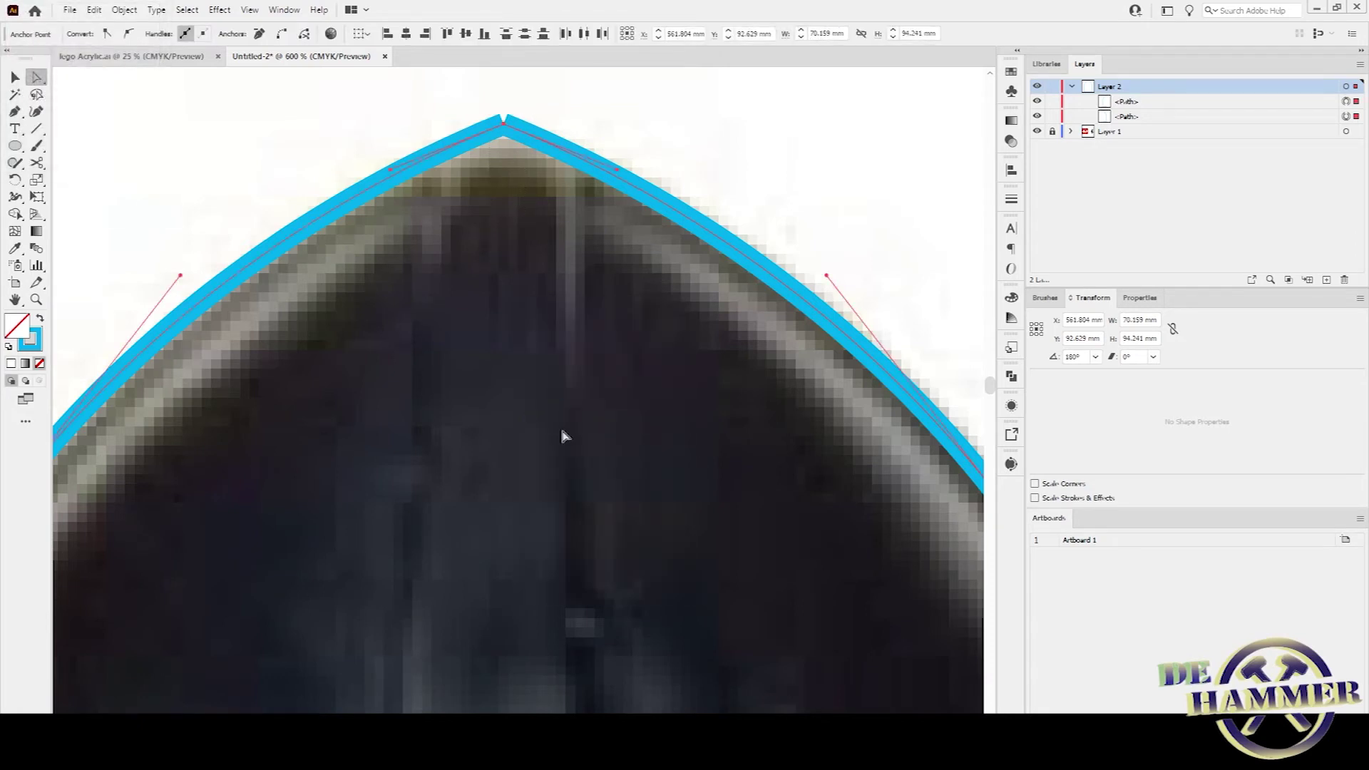
key(ctrl+j)
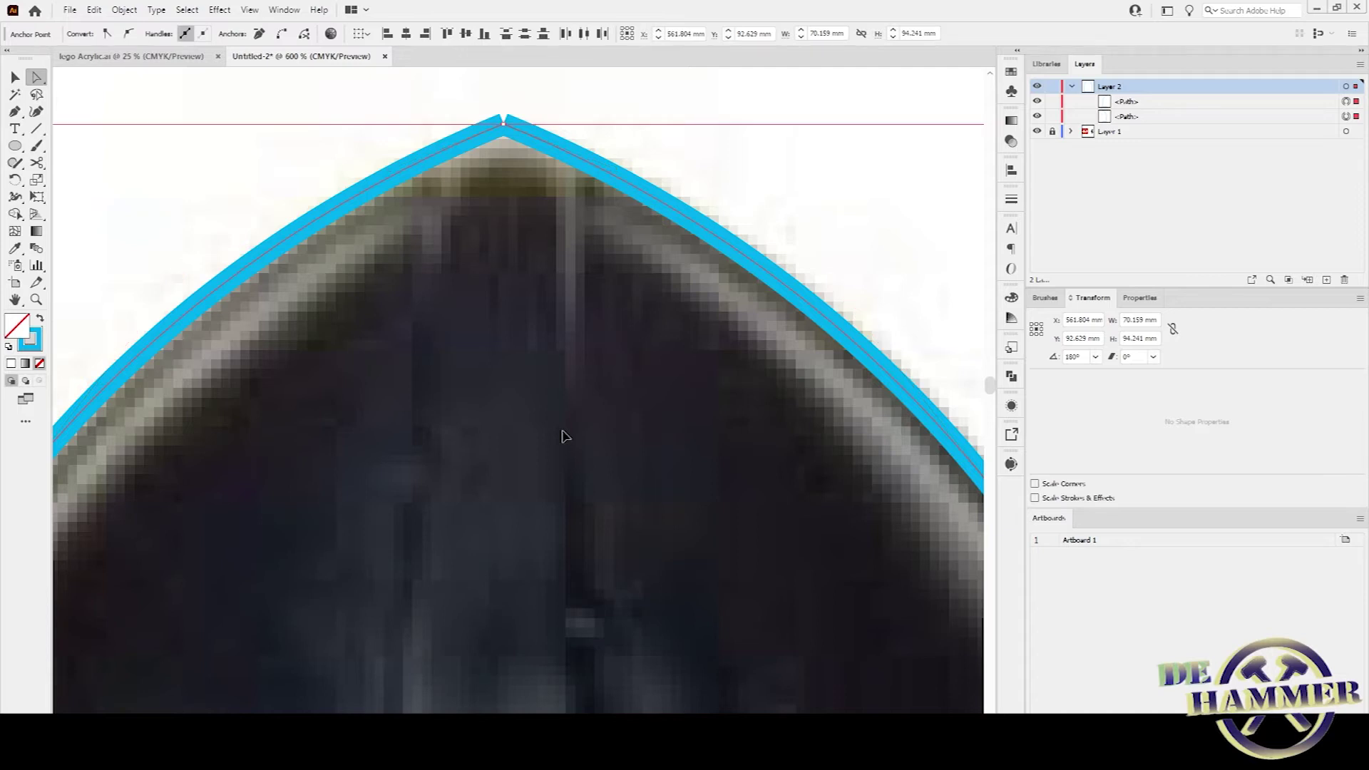
key(ctrl+j)
Average the end points at the bottom centre of the helmet outline along both axes.
scroll(559, 425, down, 3)
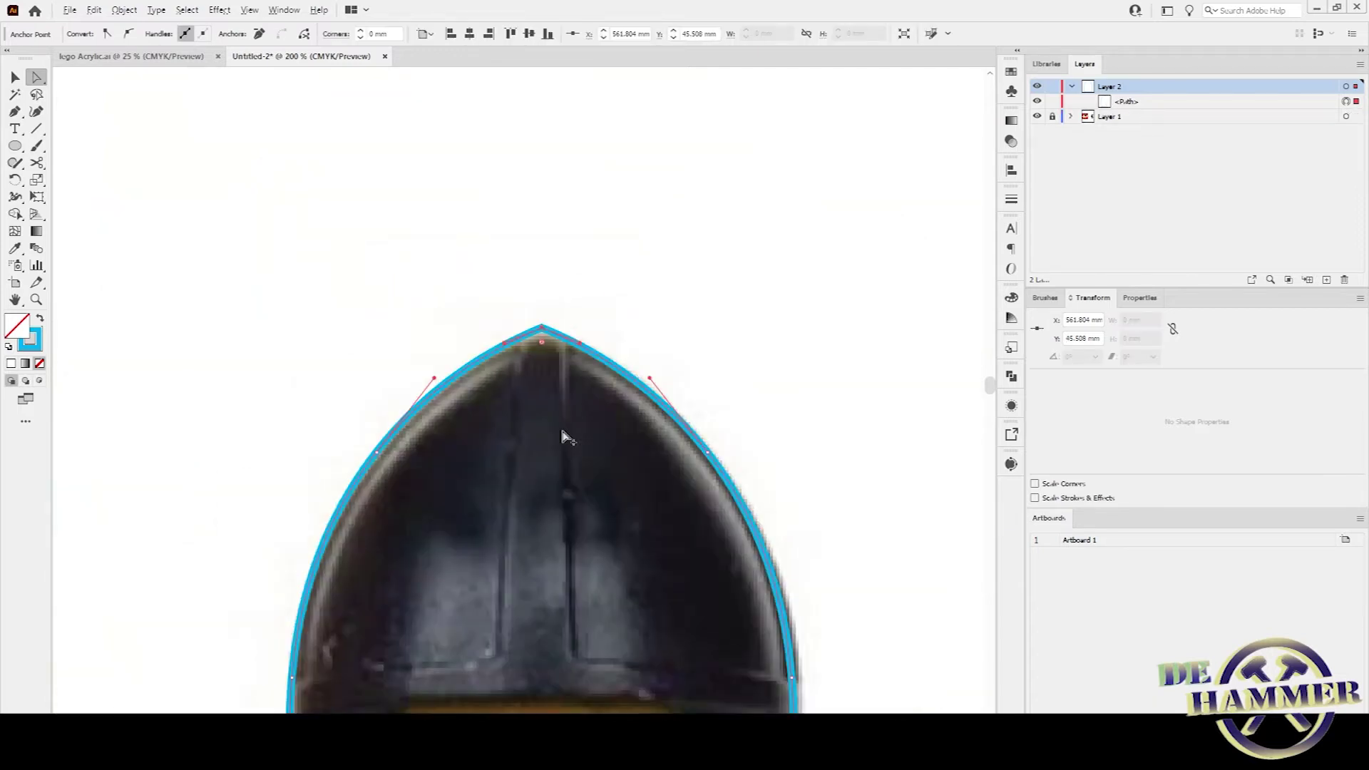
scroll(551, 444, down, 6)
scroll(547, 520, up, 3)
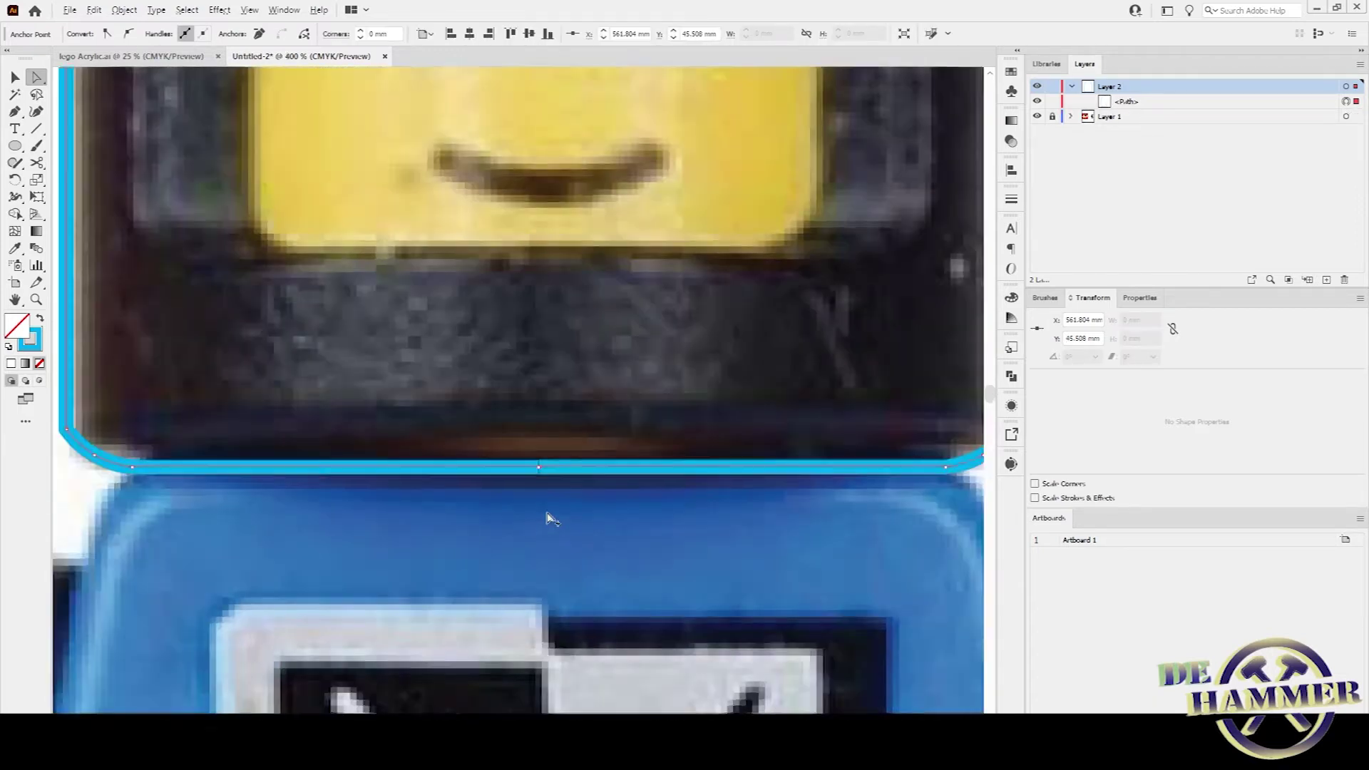
key(ctrl+a)
right_click(545, 515)
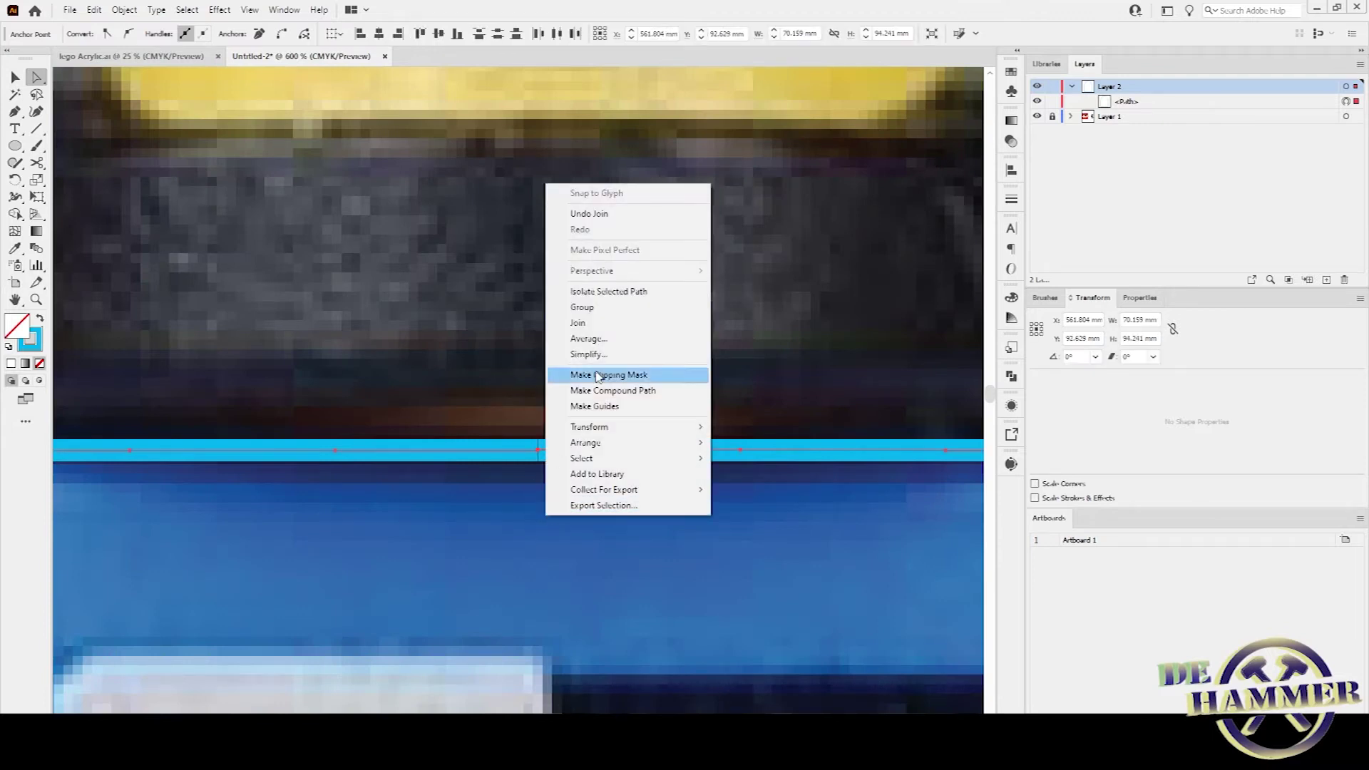
click(587, 338)
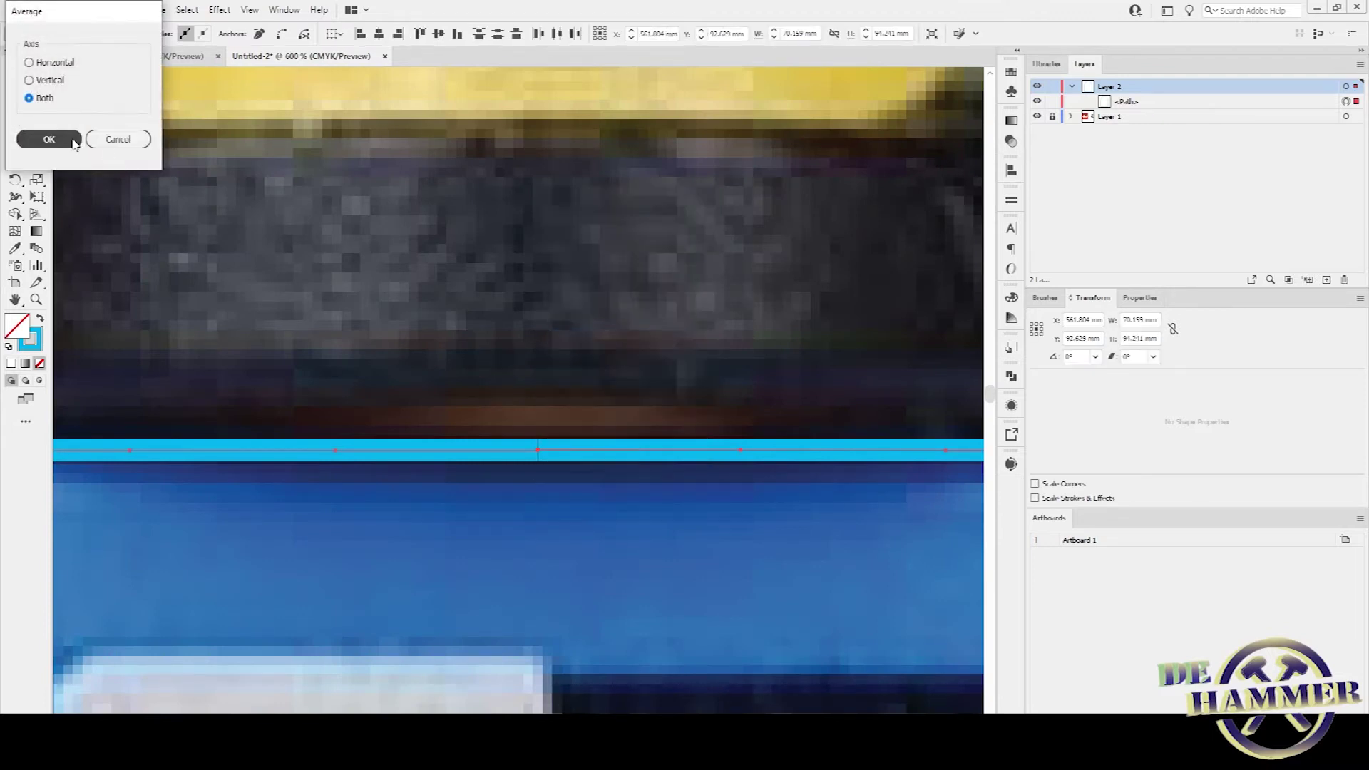
click(48, 139)
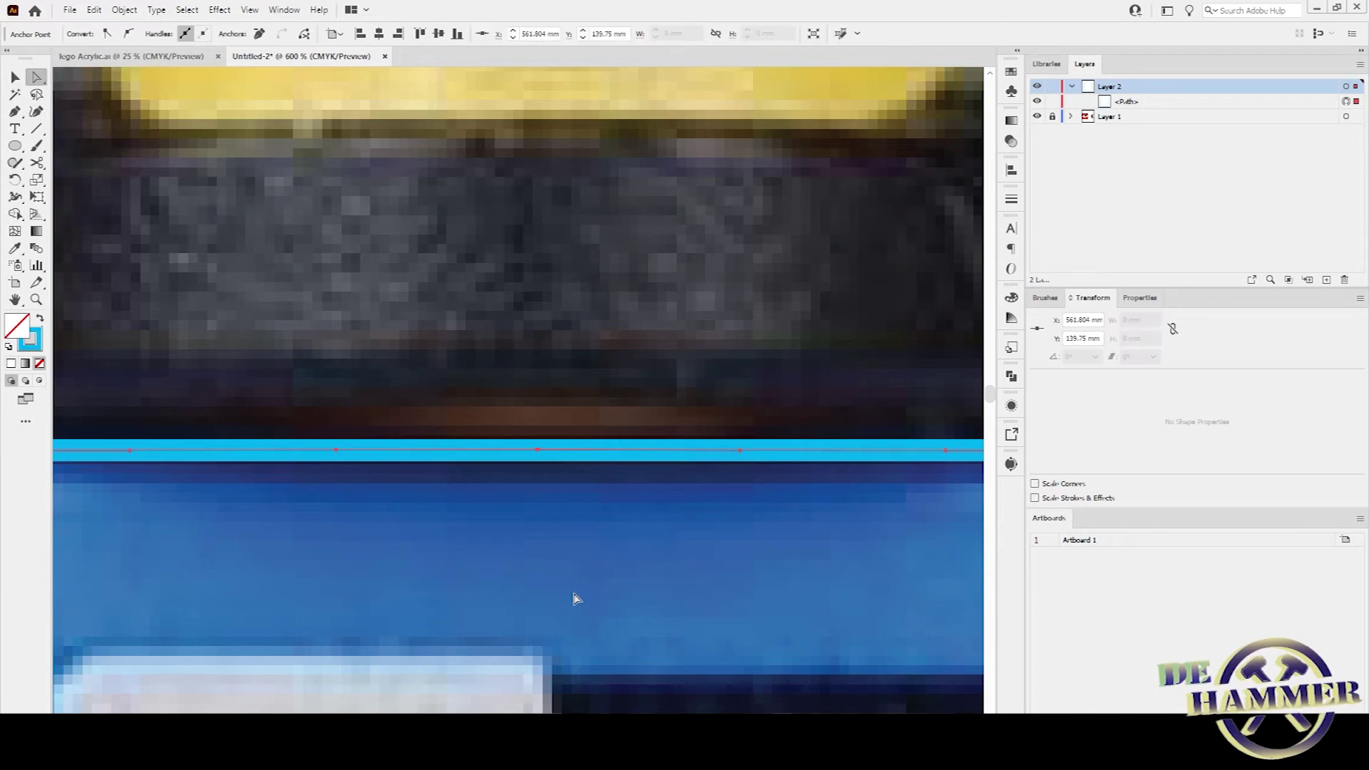
Start tracing the helmet's left front panel with the Curvature tool, following its curved outer edge from near the tip to the lower outer corner.
scroll(567, 560, down, 4)
scroll(558, 535, down, 1)
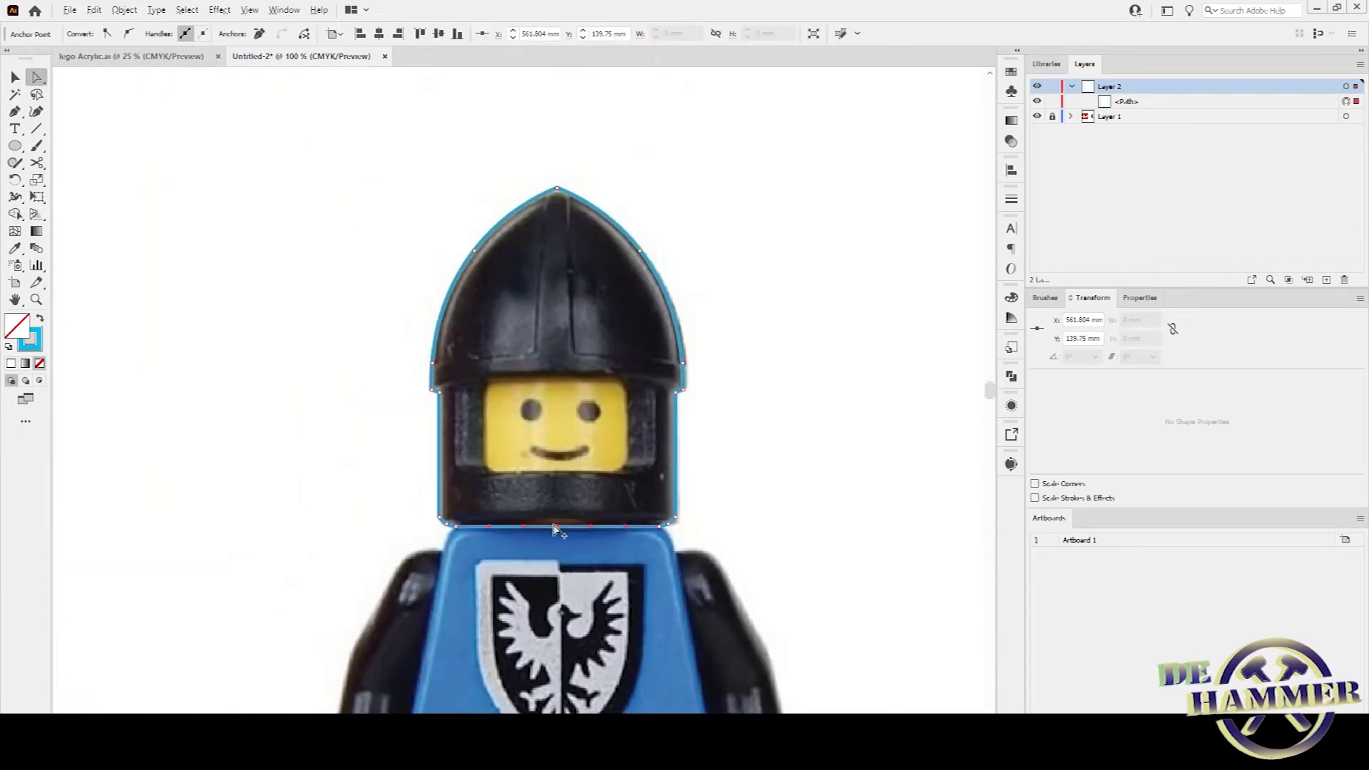
scroll(555, 528, up, 1)
scroll(555, 528, down, 1)
scroll(557, 496, up, 1)
scroll(542, 413, up, 2)
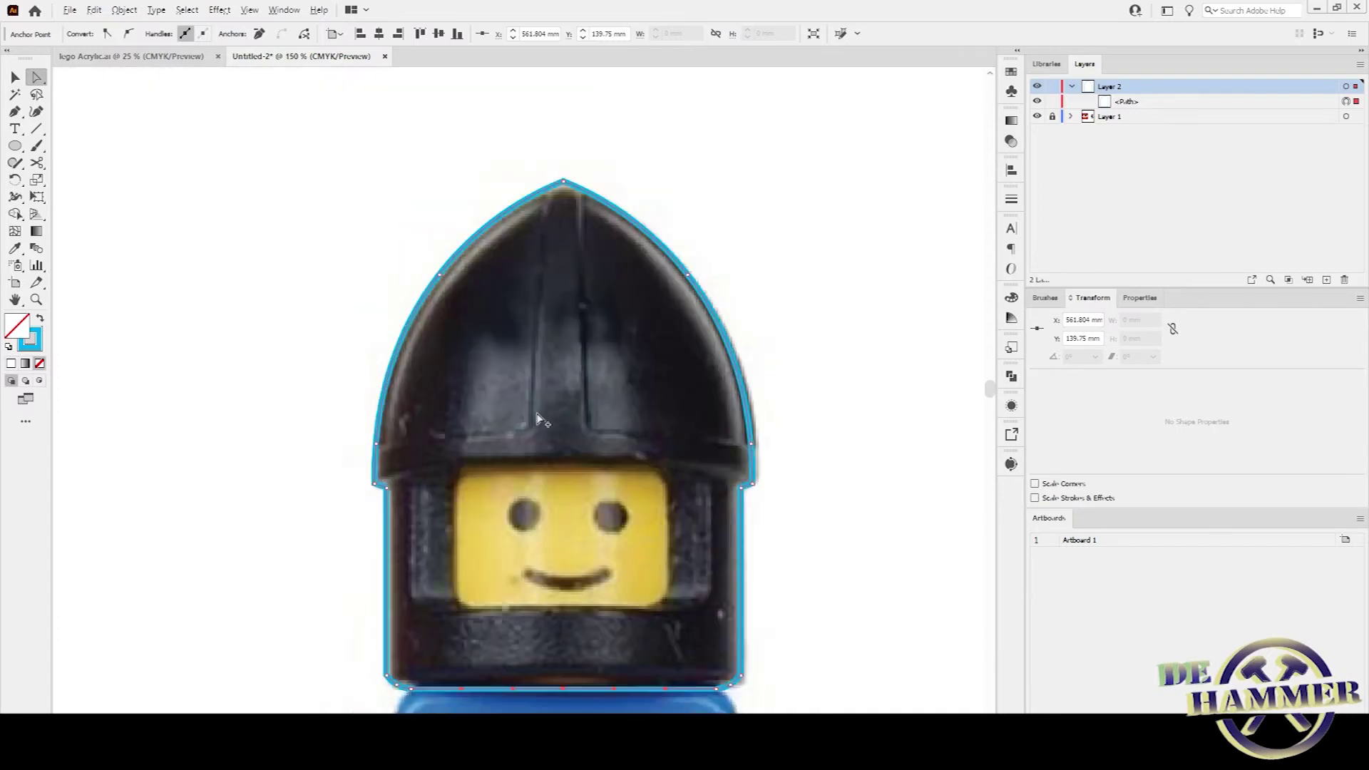
click(36, 112)
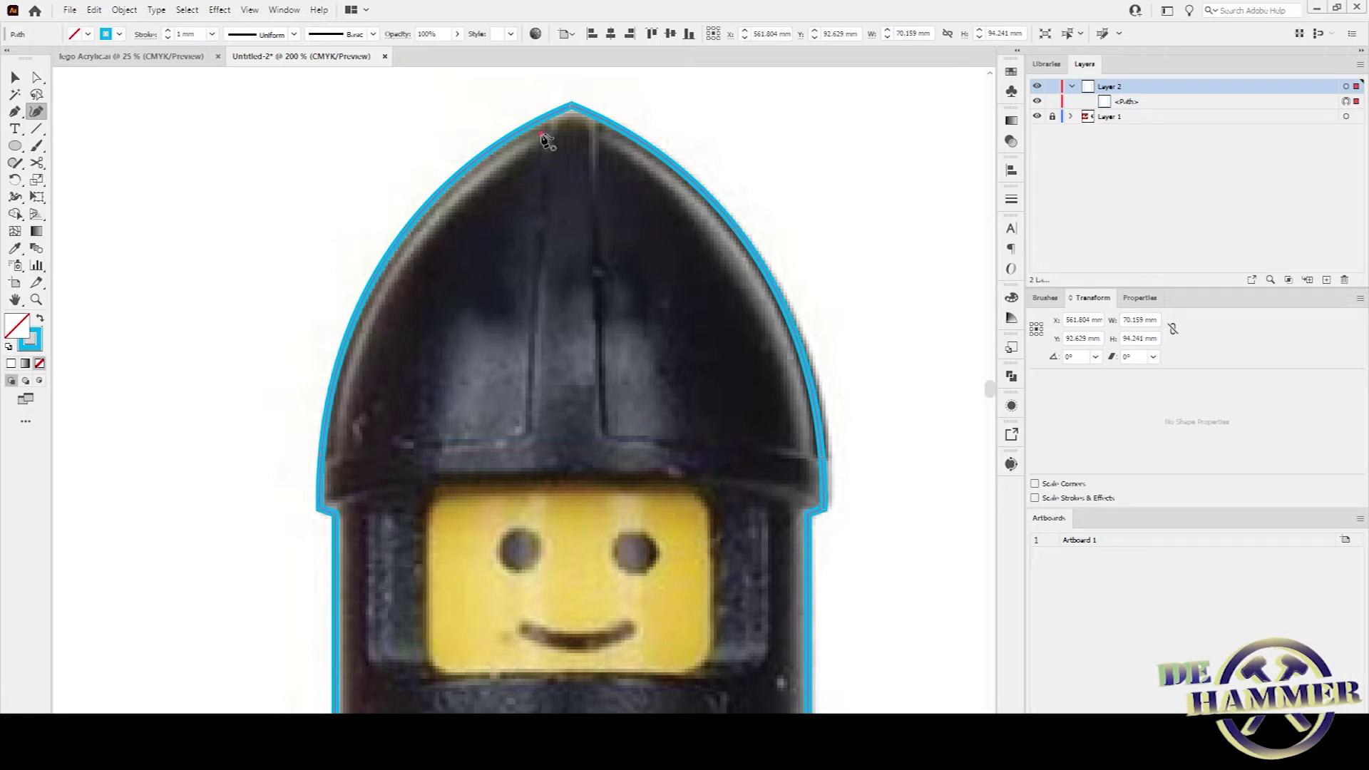
click(542, 134)
click(486, 165)
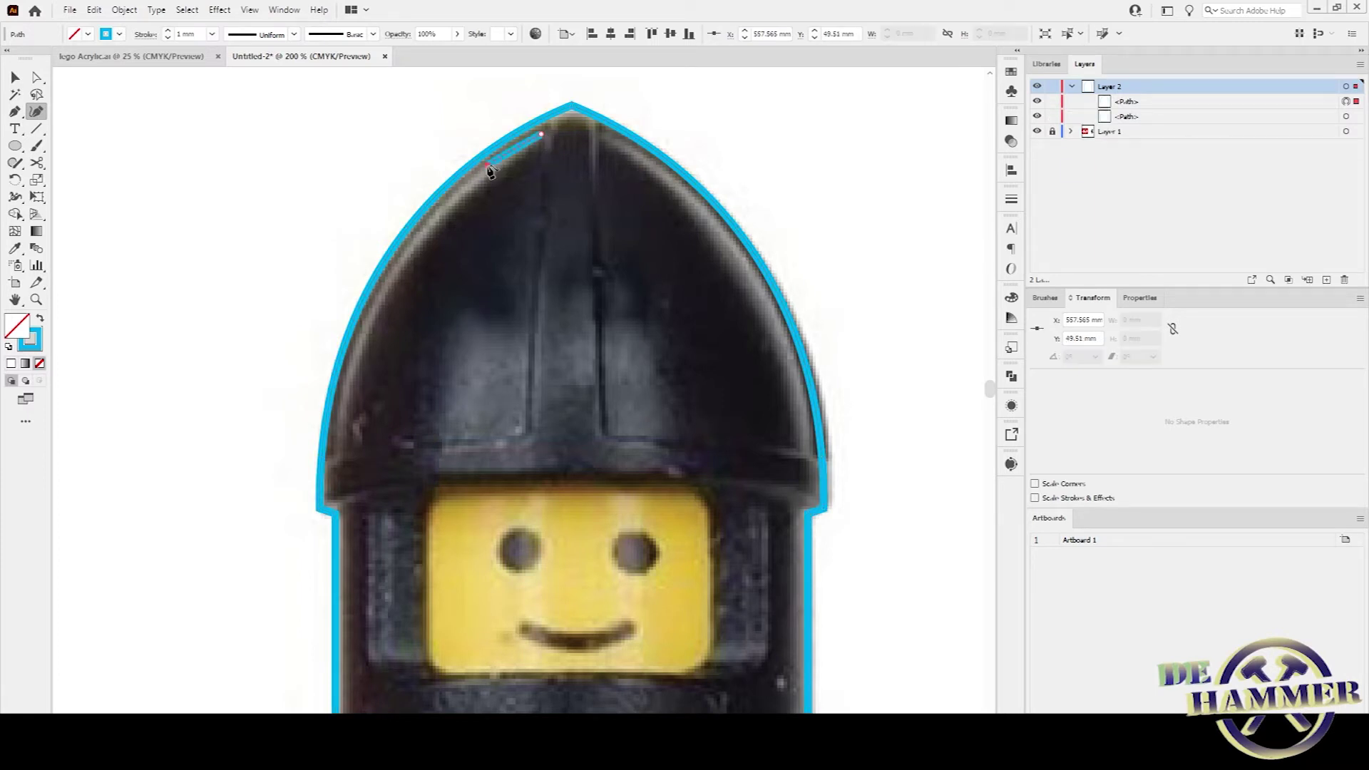
click(419, 230)
click(354, 355)
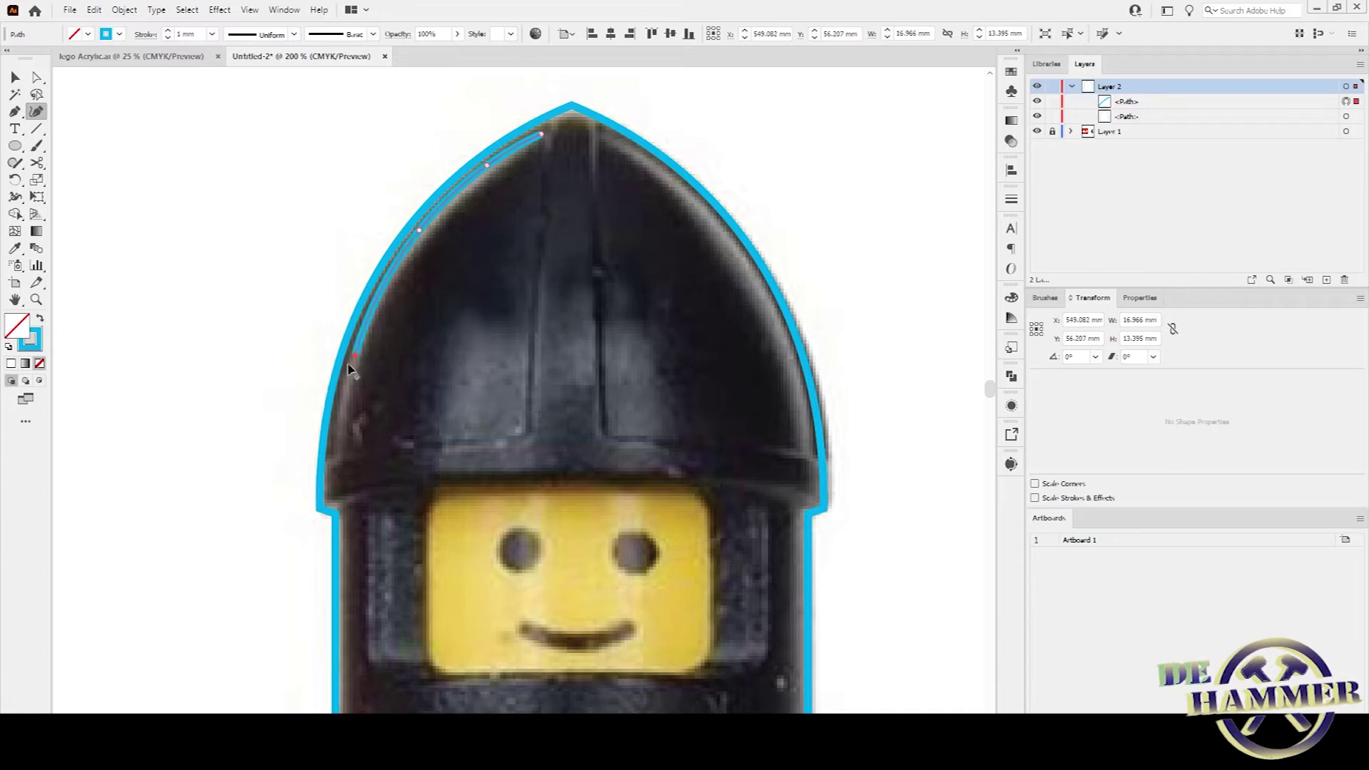
click(336, 454)
Continue the panel path along its lower edge and up beside the central ridge, closing it with a sharp corner at the top.
click(362, 444)
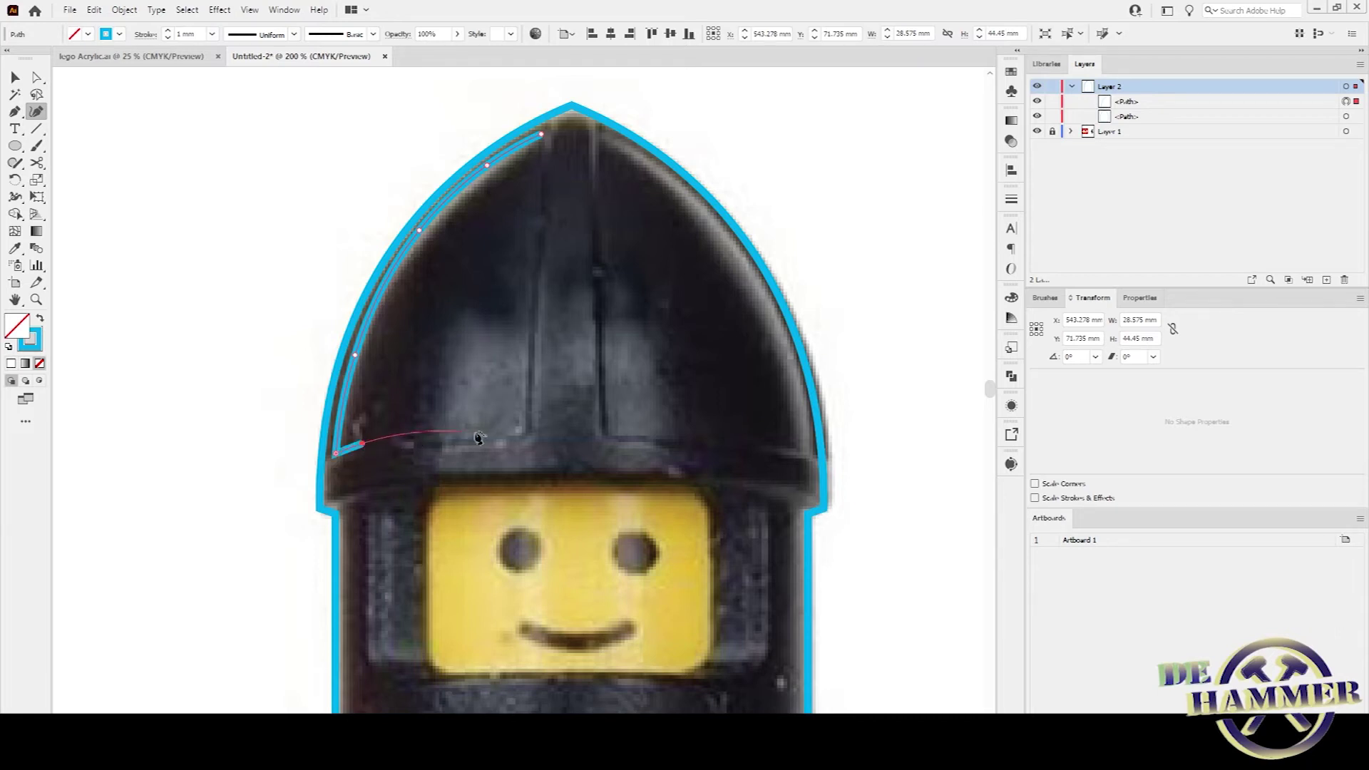
click(415, 433)
click(478, 433)
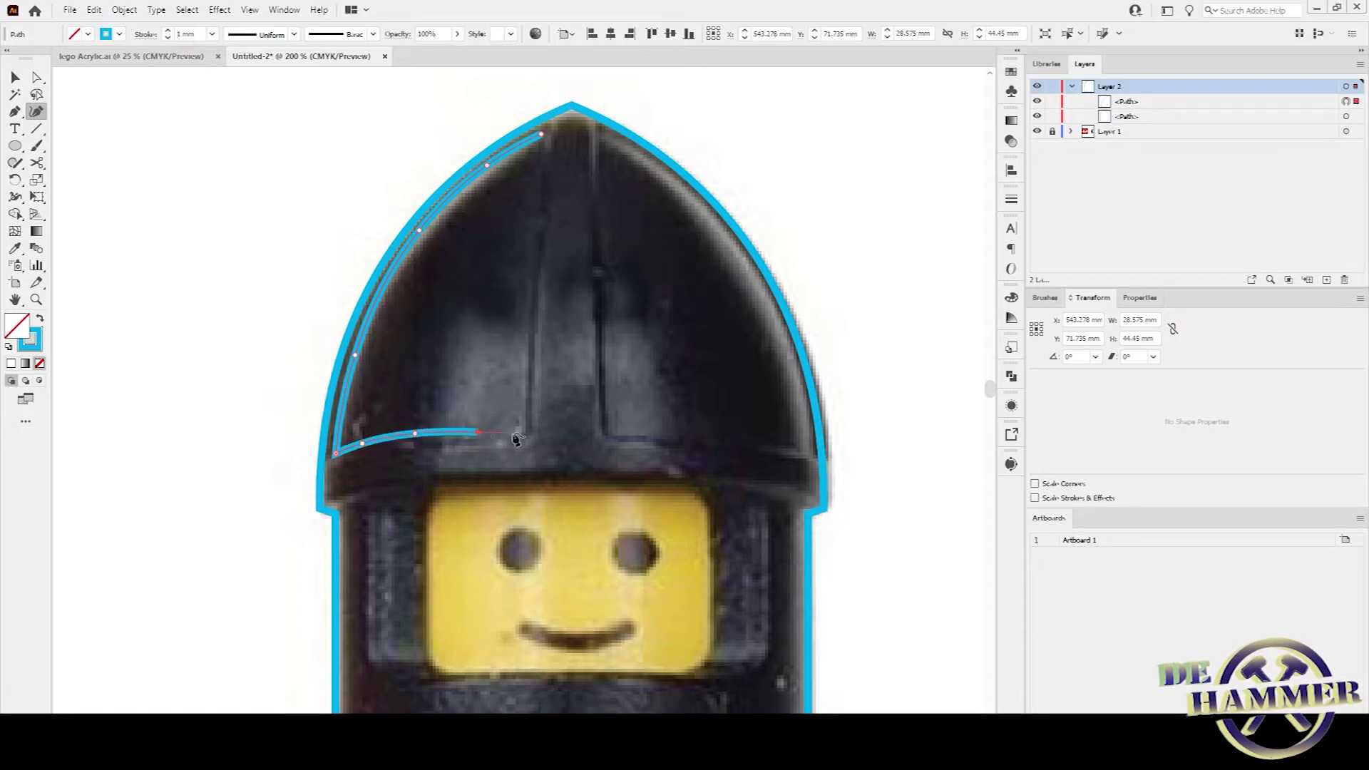
click(514, 432)
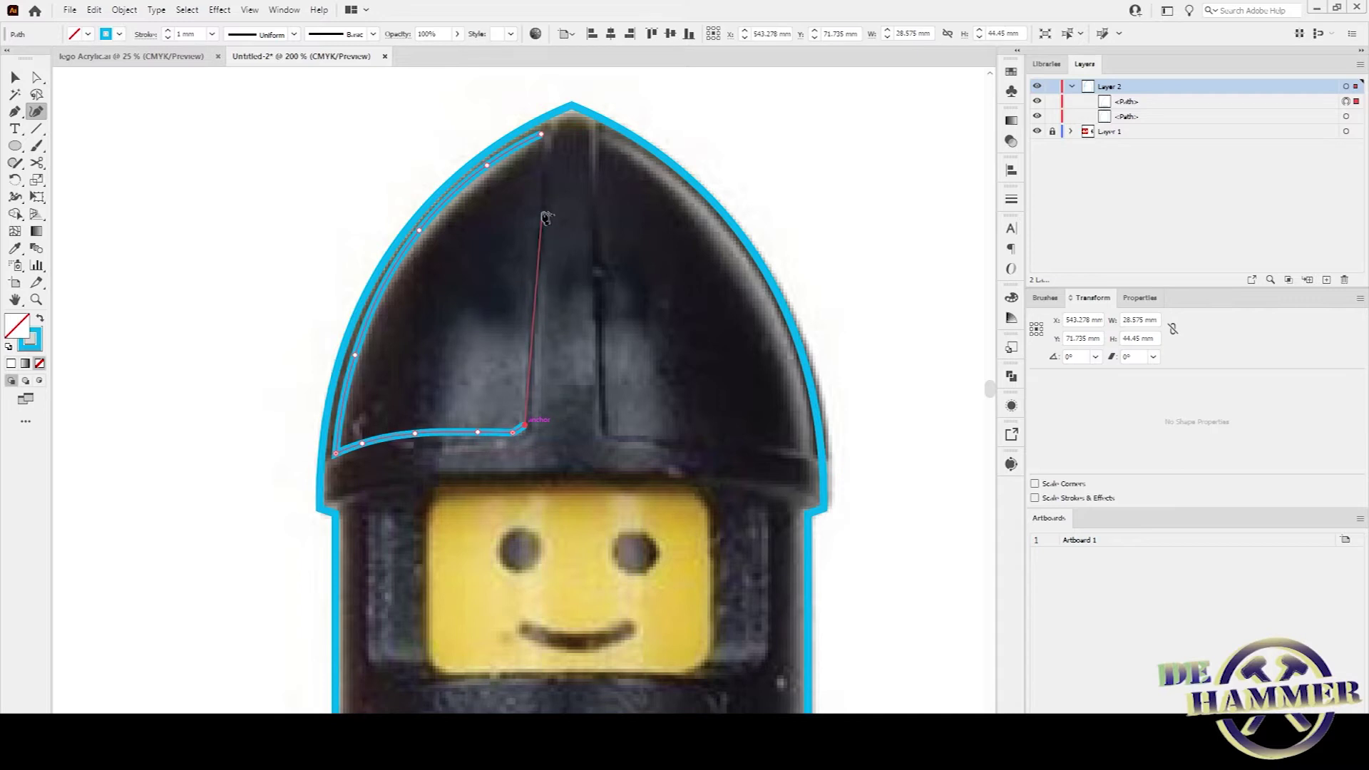
click(541, 194)
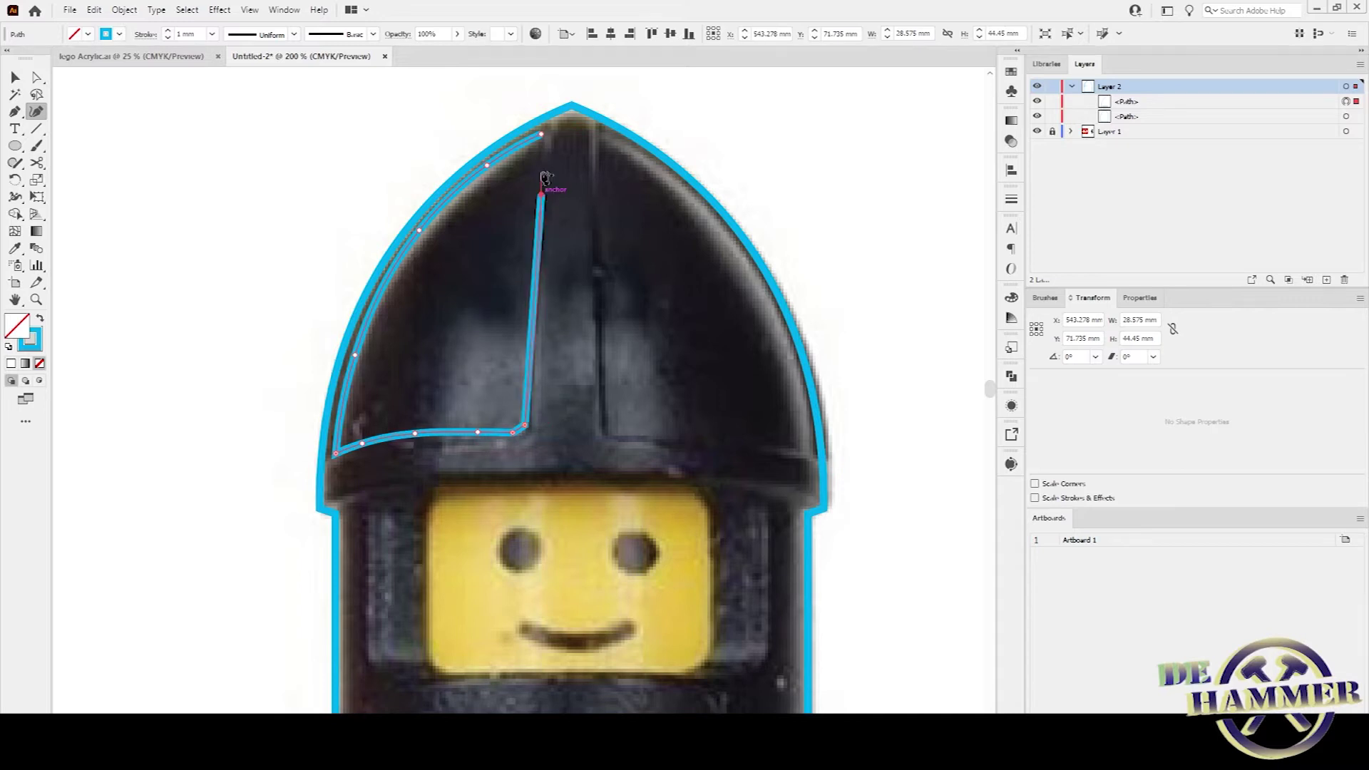
click(542, 136)
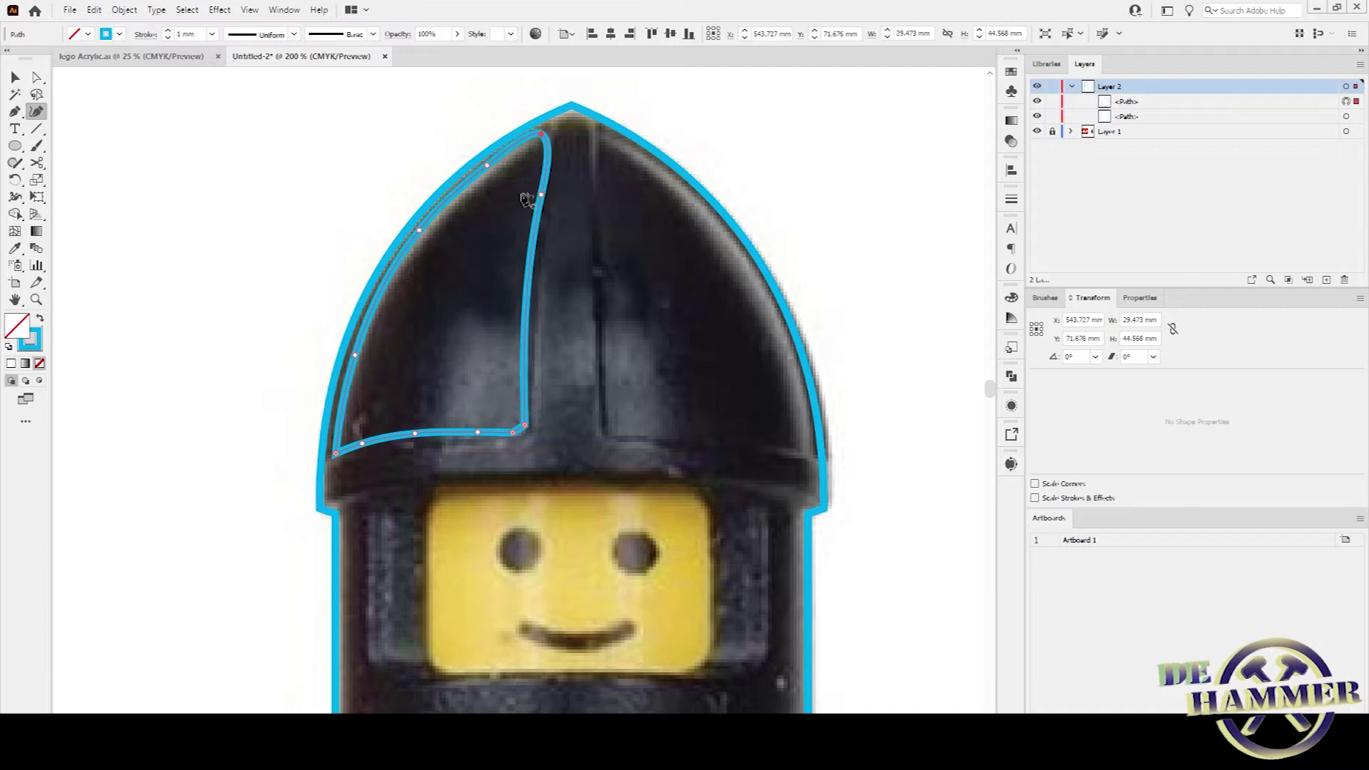
alt+click(543, 136)
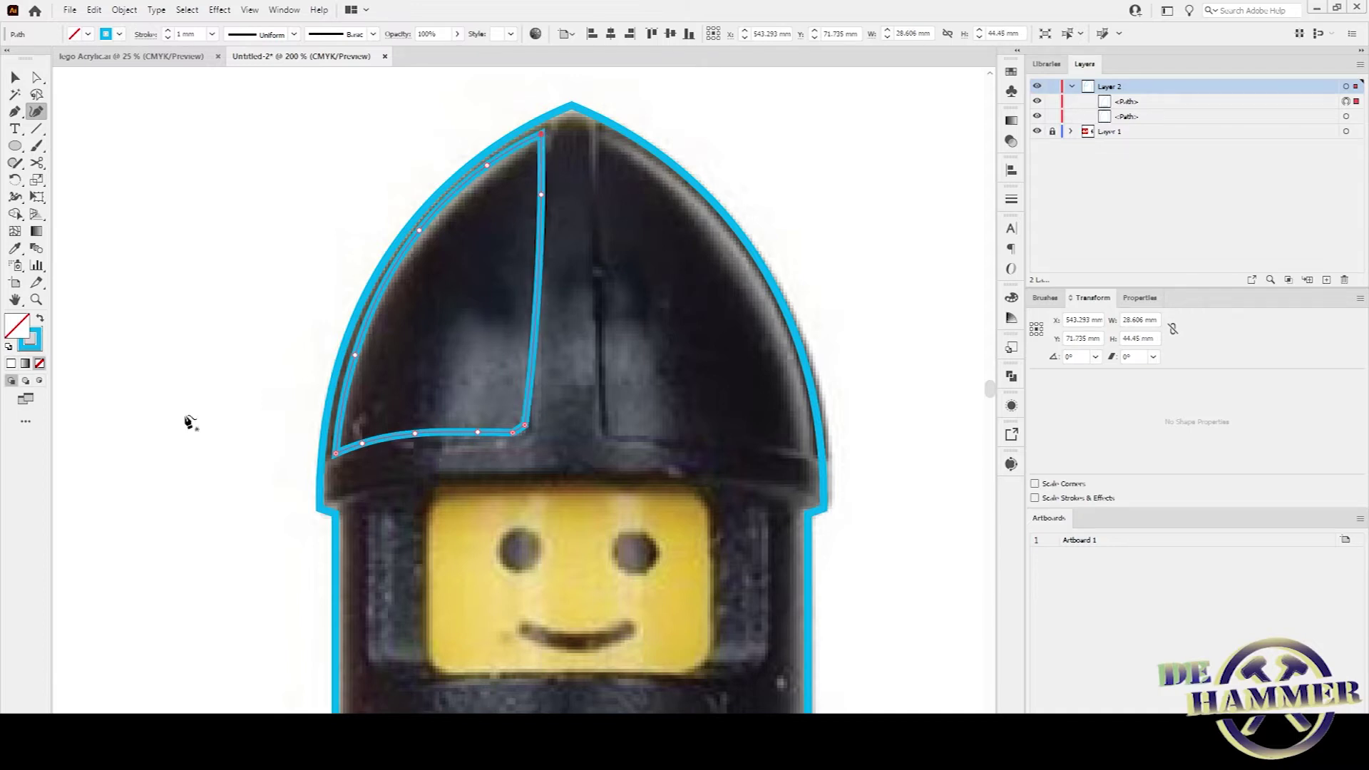
Adjust the anchor and handles at the left panel's lower inner corner to form a smooth, small rounding.
key(a)
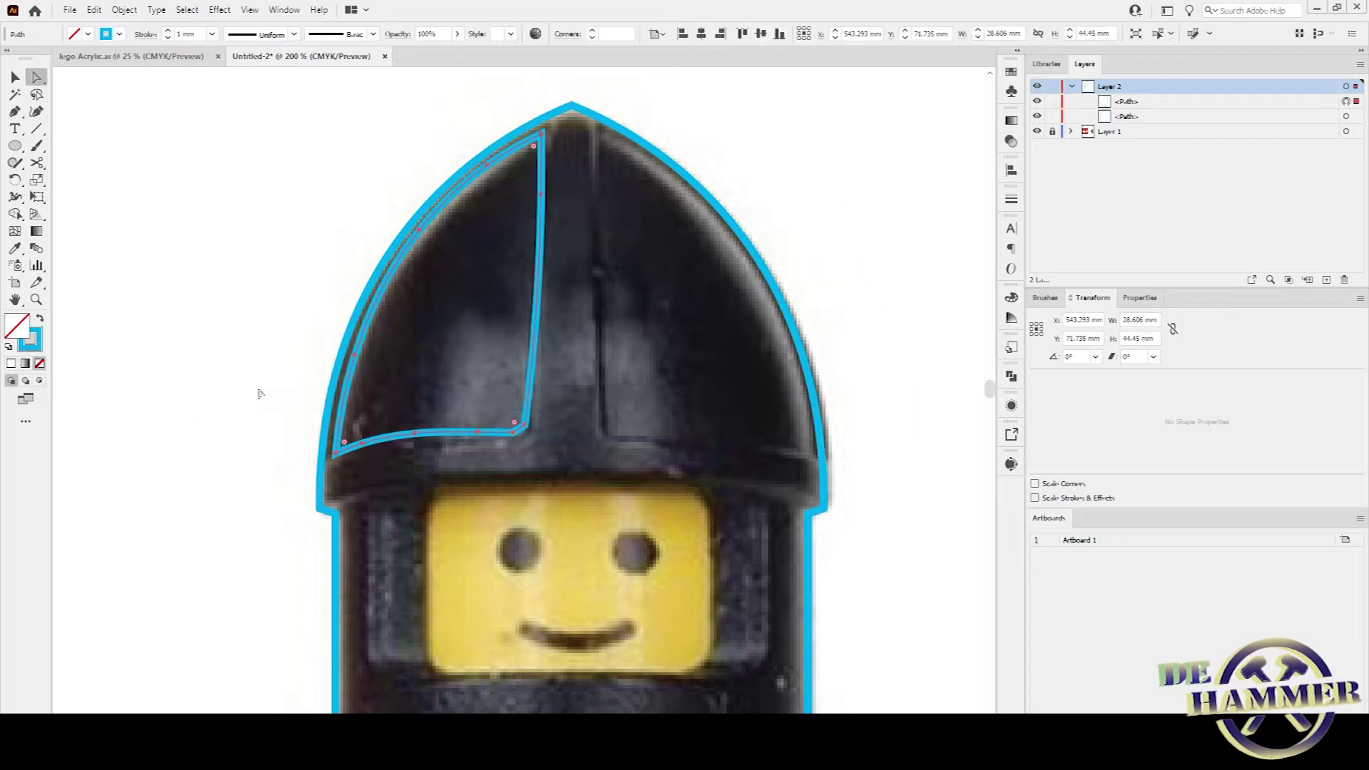
click(542, 197)
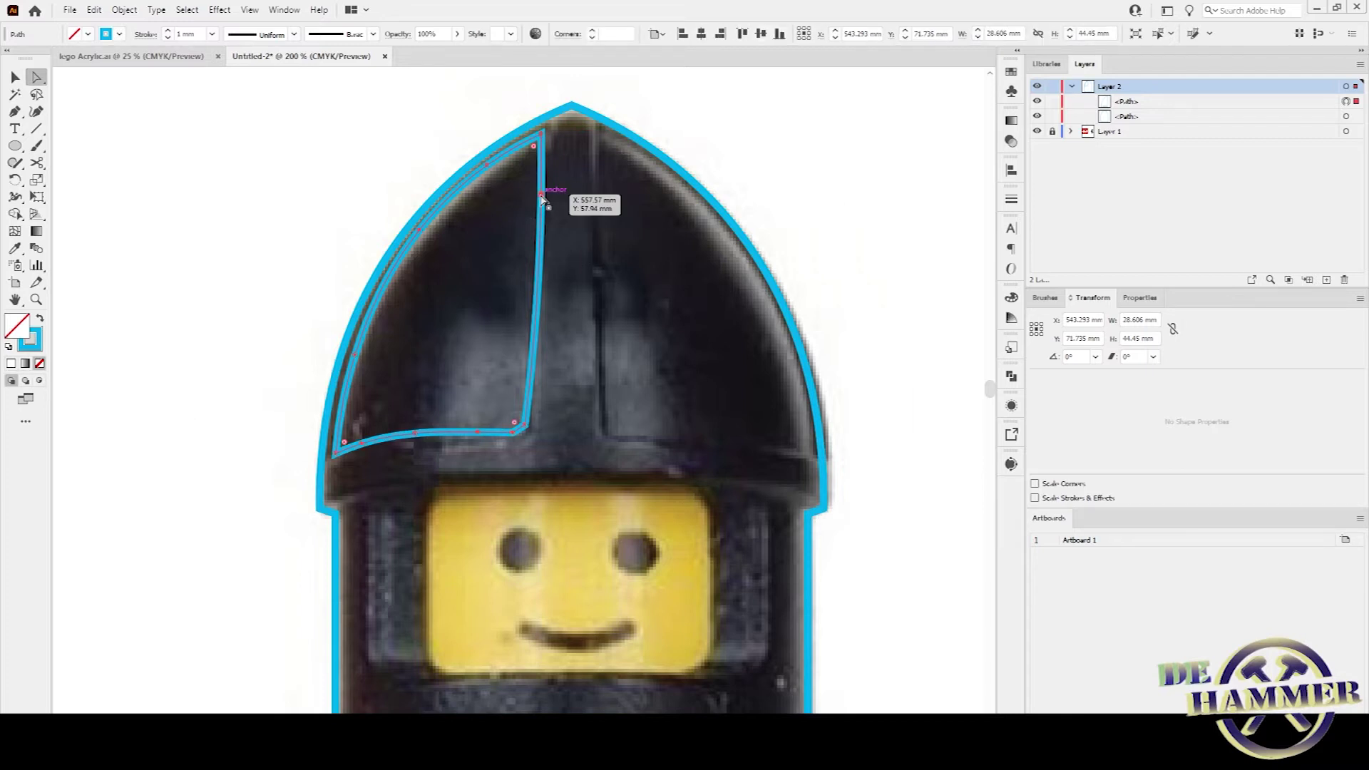
click(540, 280)
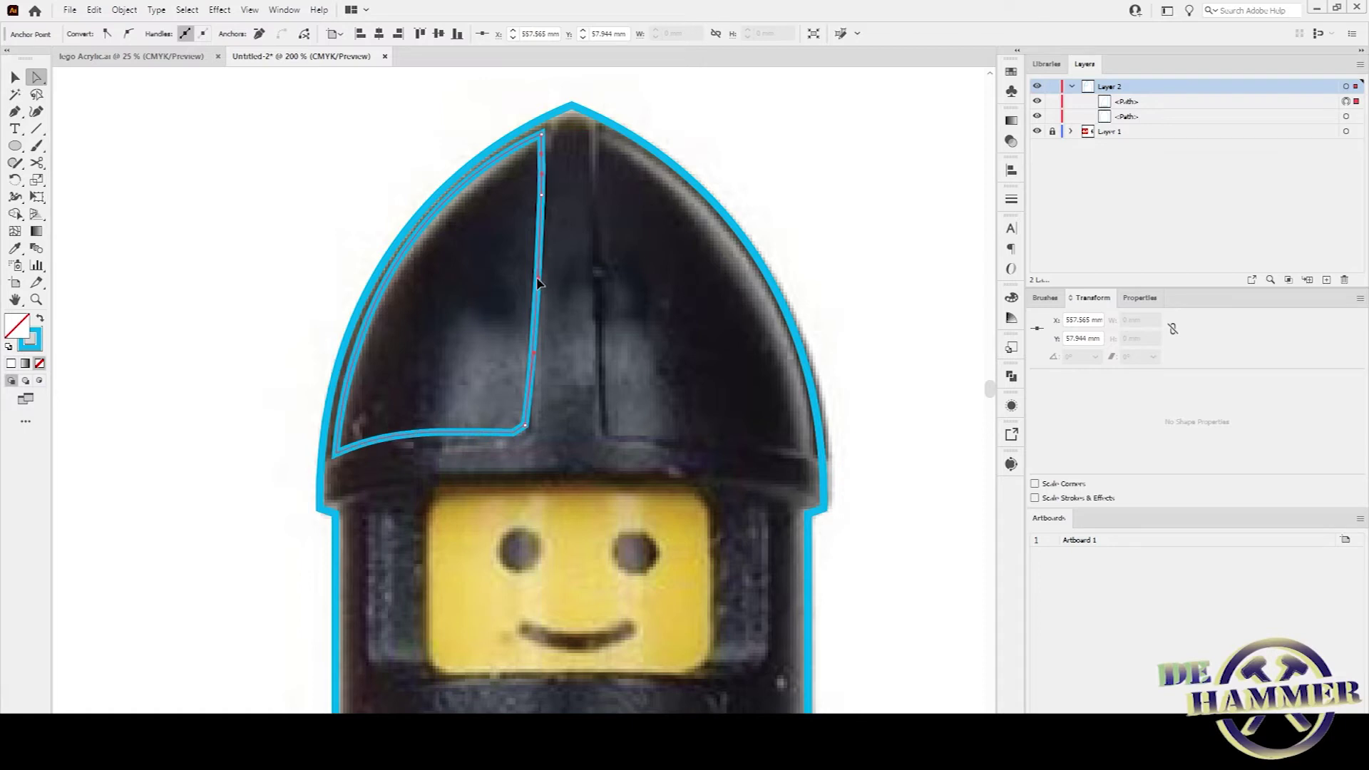
scroll(528, 449, up, 1)
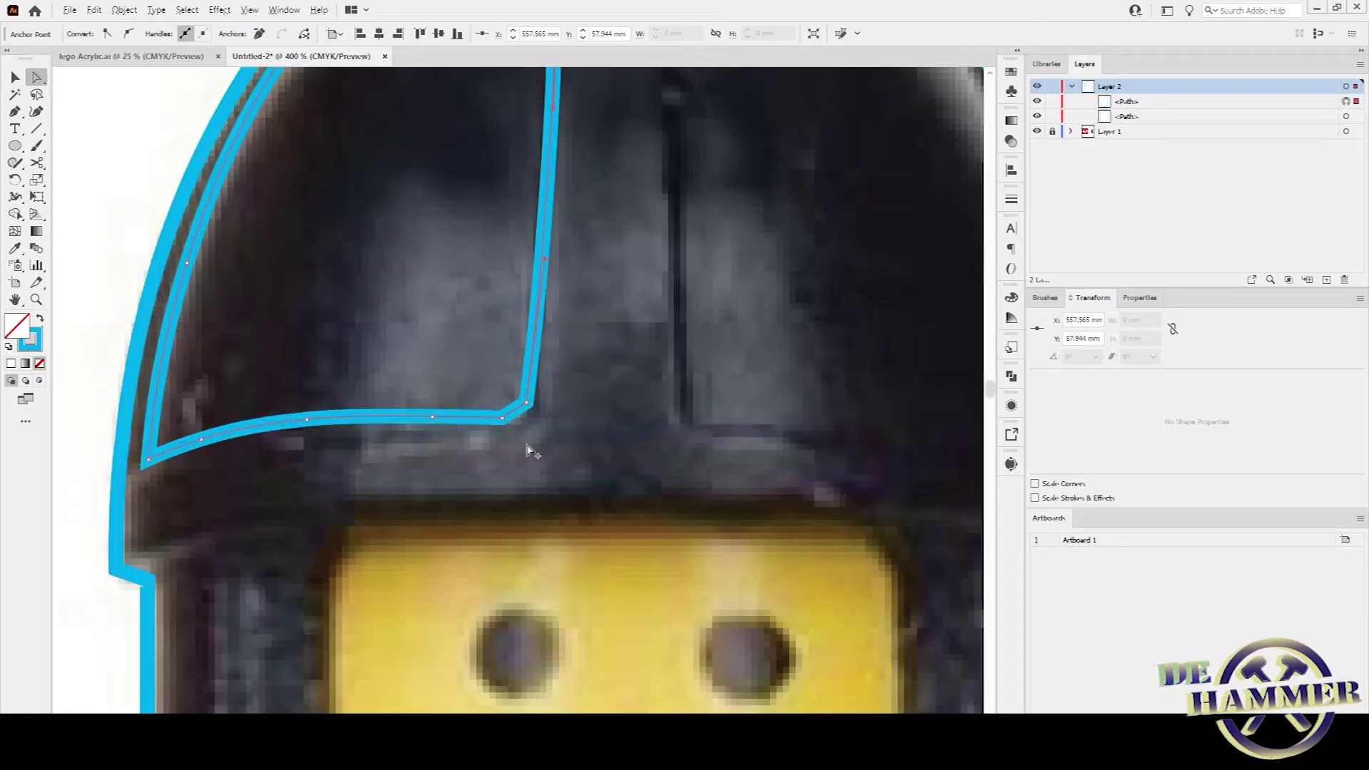
scroll(528, 449, up, 1)
drag(526, 389, 526, 397)
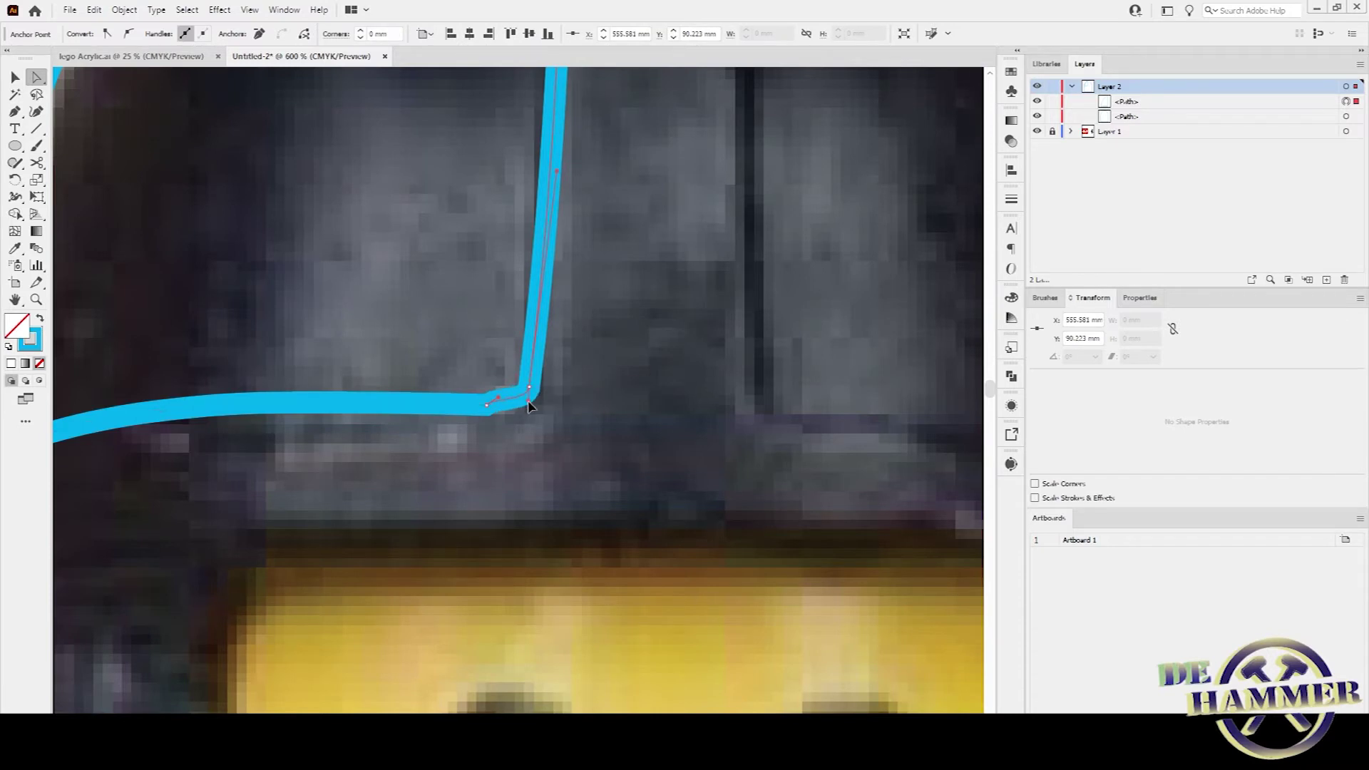
click(495, 400)
click(504, 406)
click(535, 443)
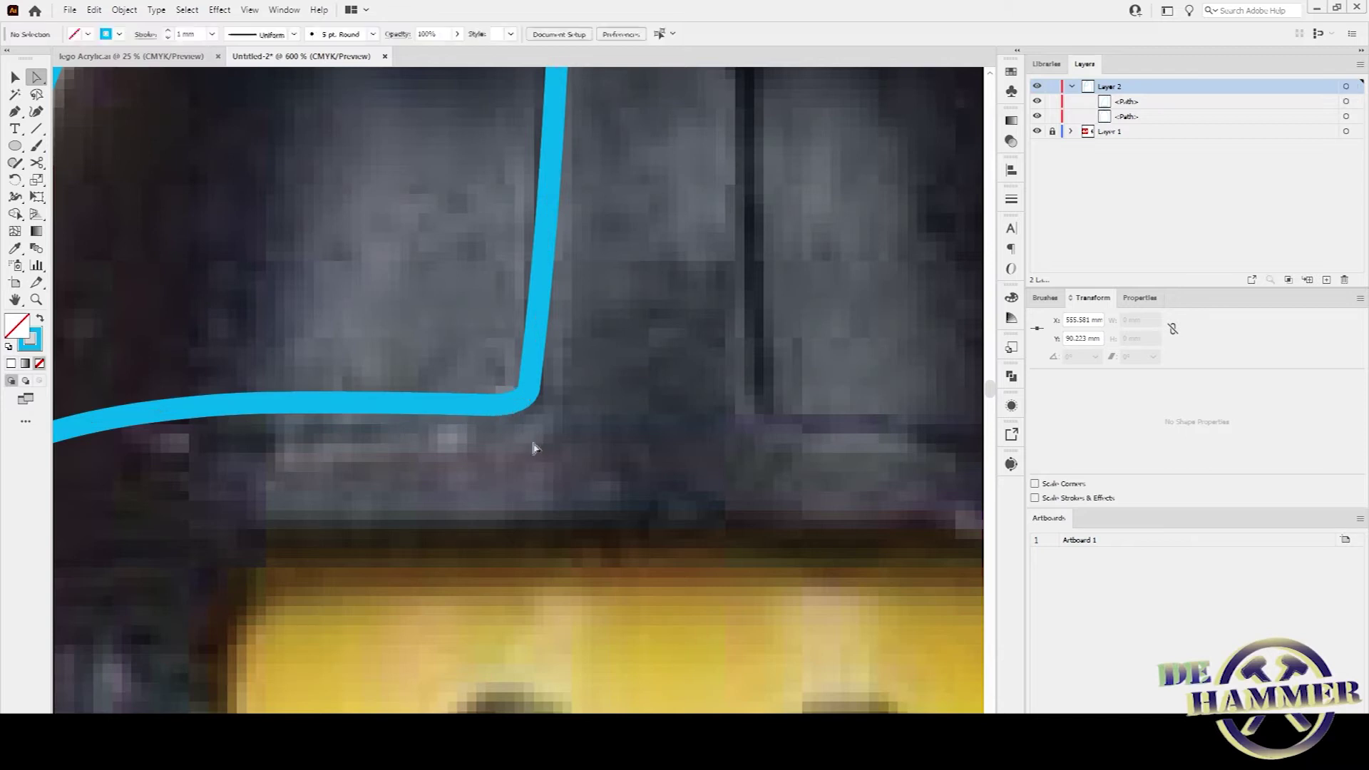
Reshape the left panel's inner edge by shifting its handle and upper anchor slightly left and fine-tuning the lower corner anchor.
scroll(531, 445, down, 2)
scroll(532, 448, up, 3)
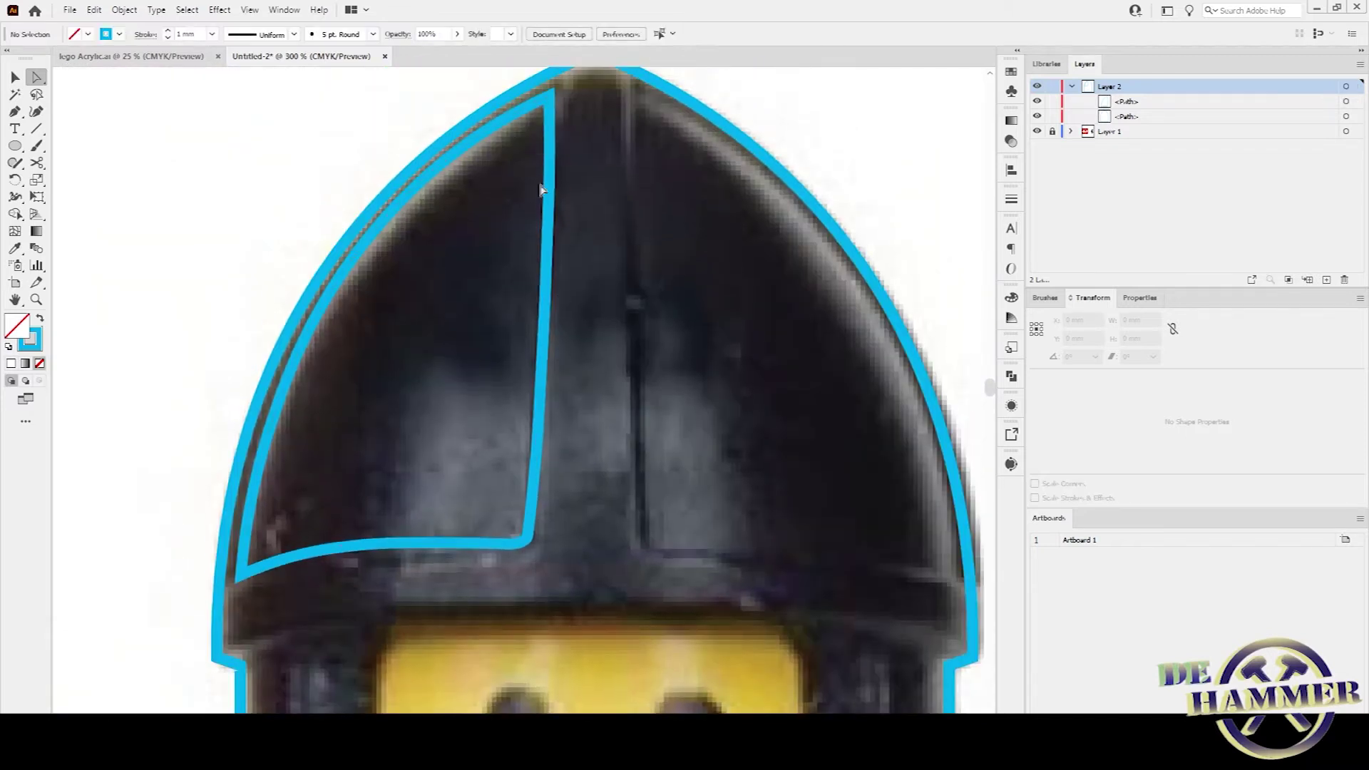
click(540, 428)
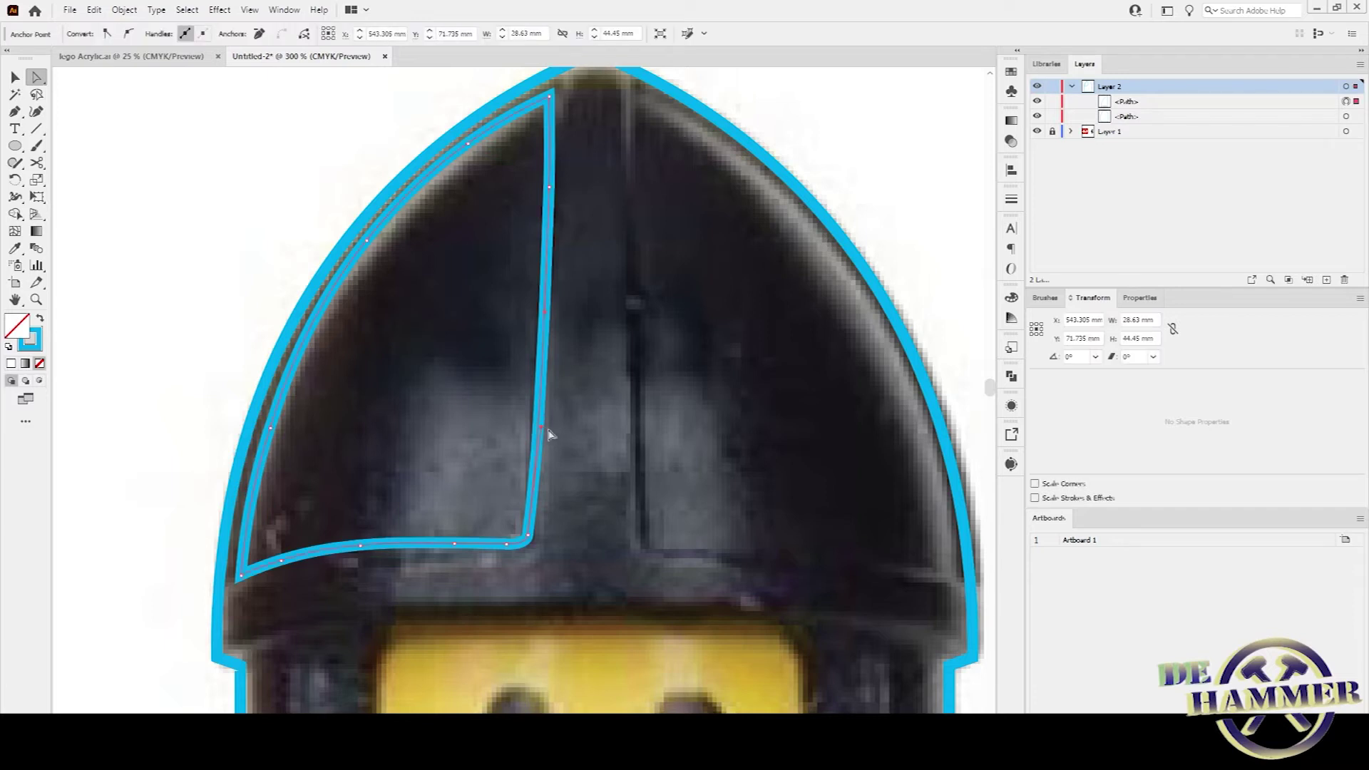
drag(540, 426, 534, 428)
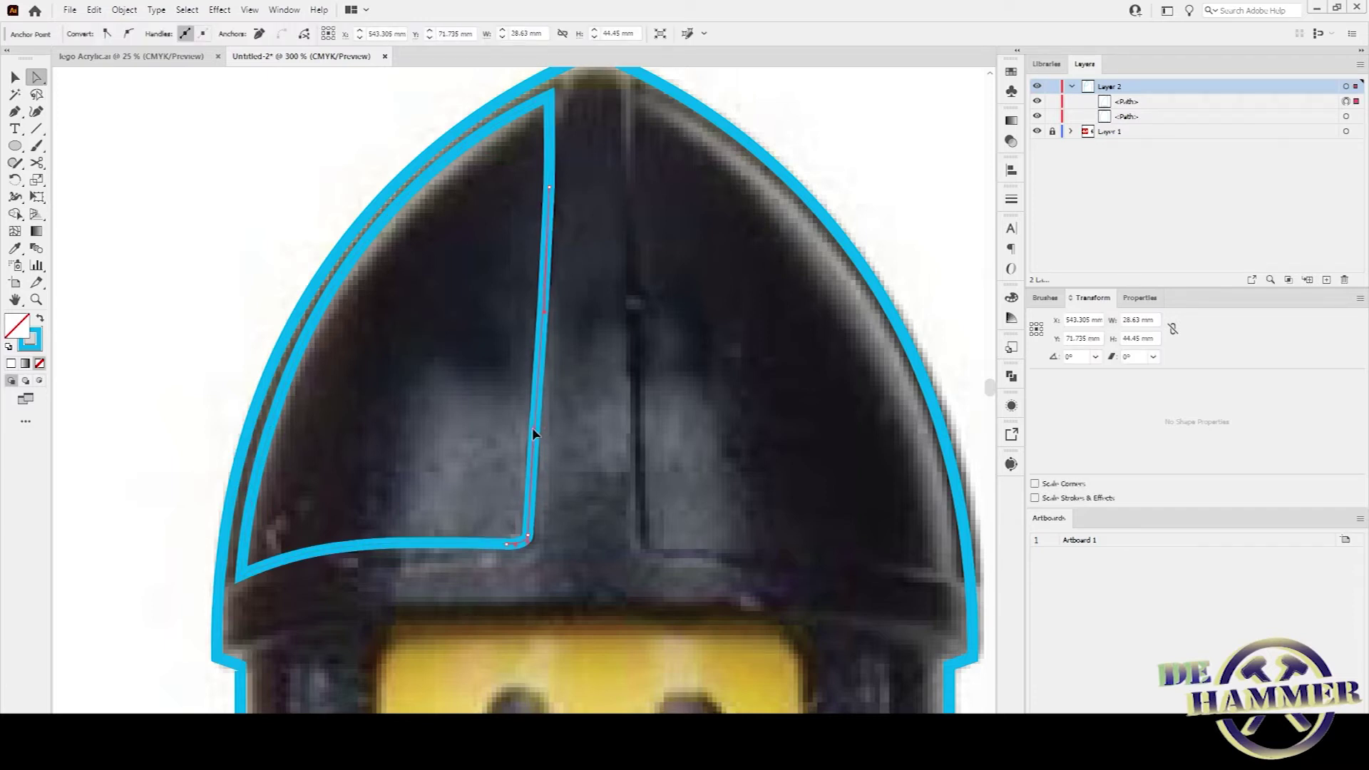
scroll(530, 295, up, 2)
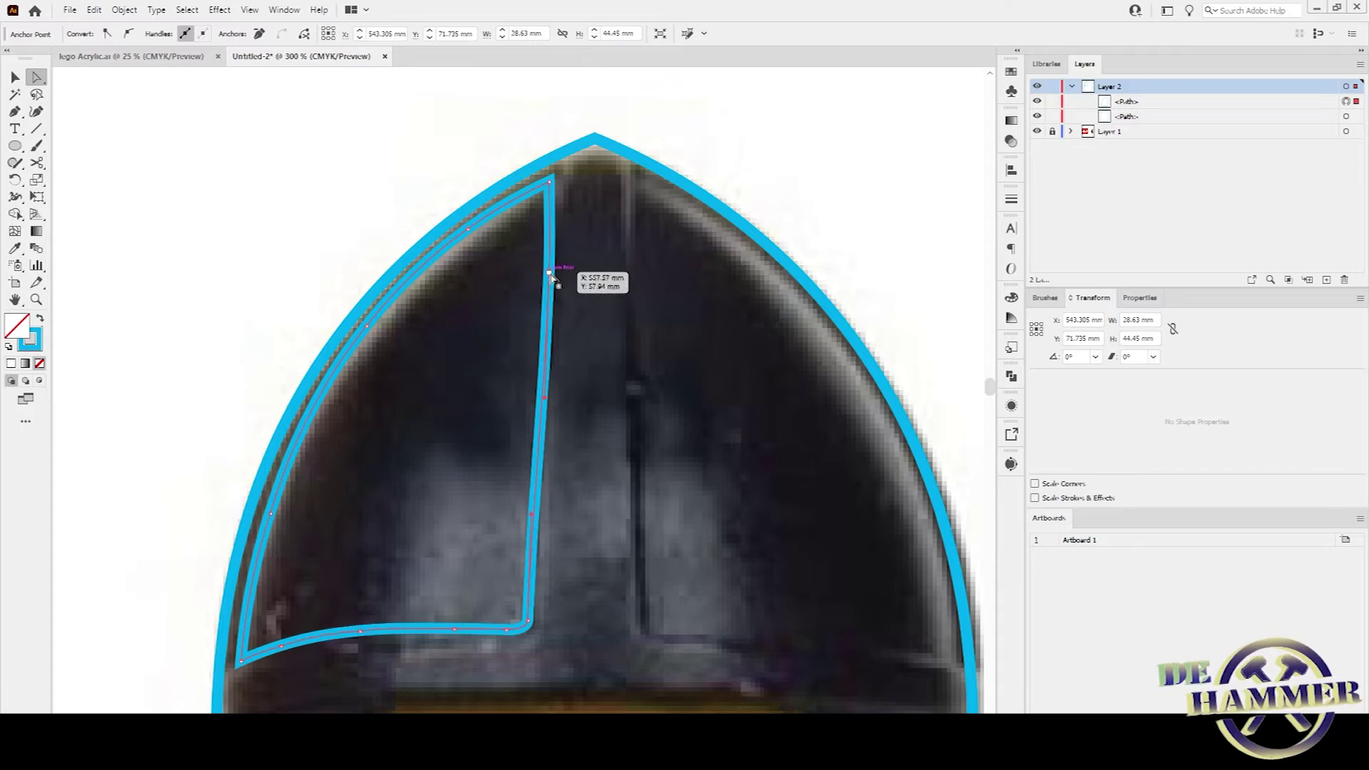
drag(550, 275, 542, 276)
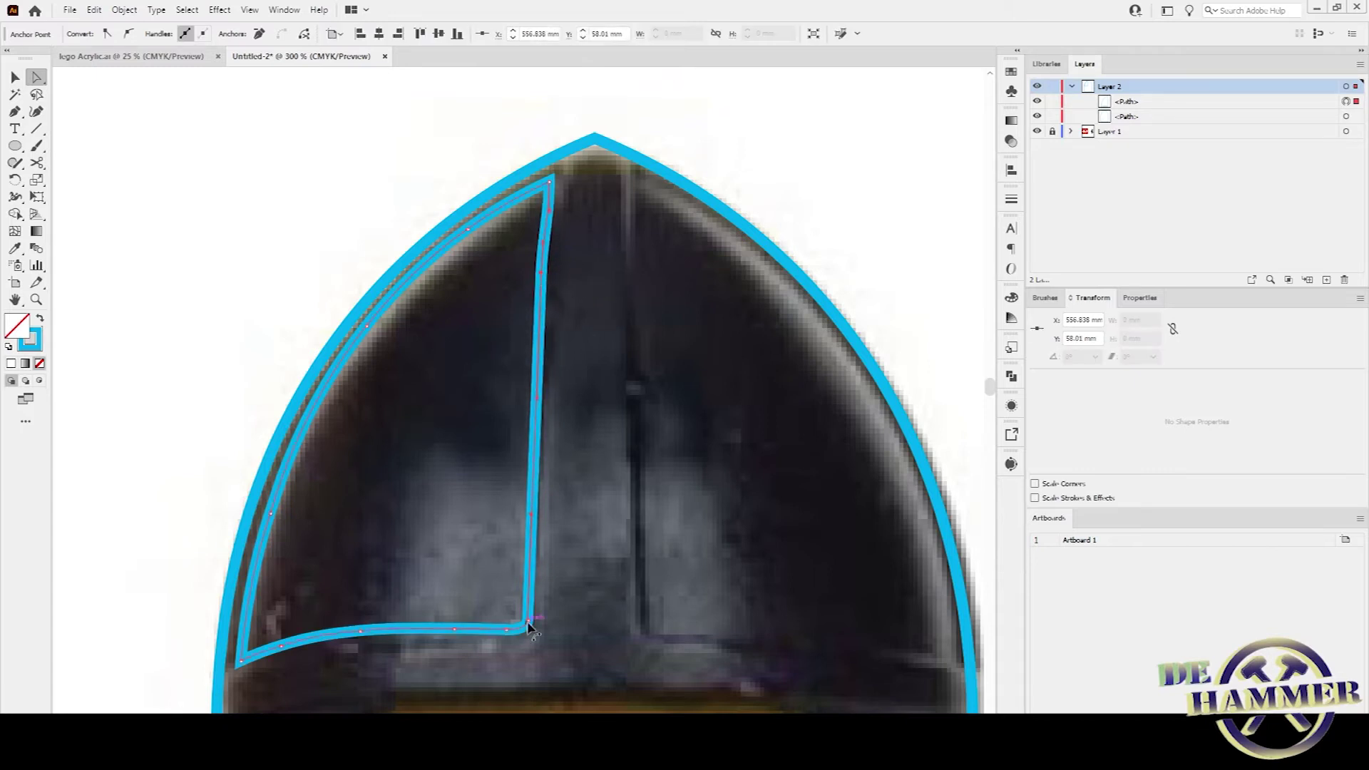
drag(529, 625, 530, 625)
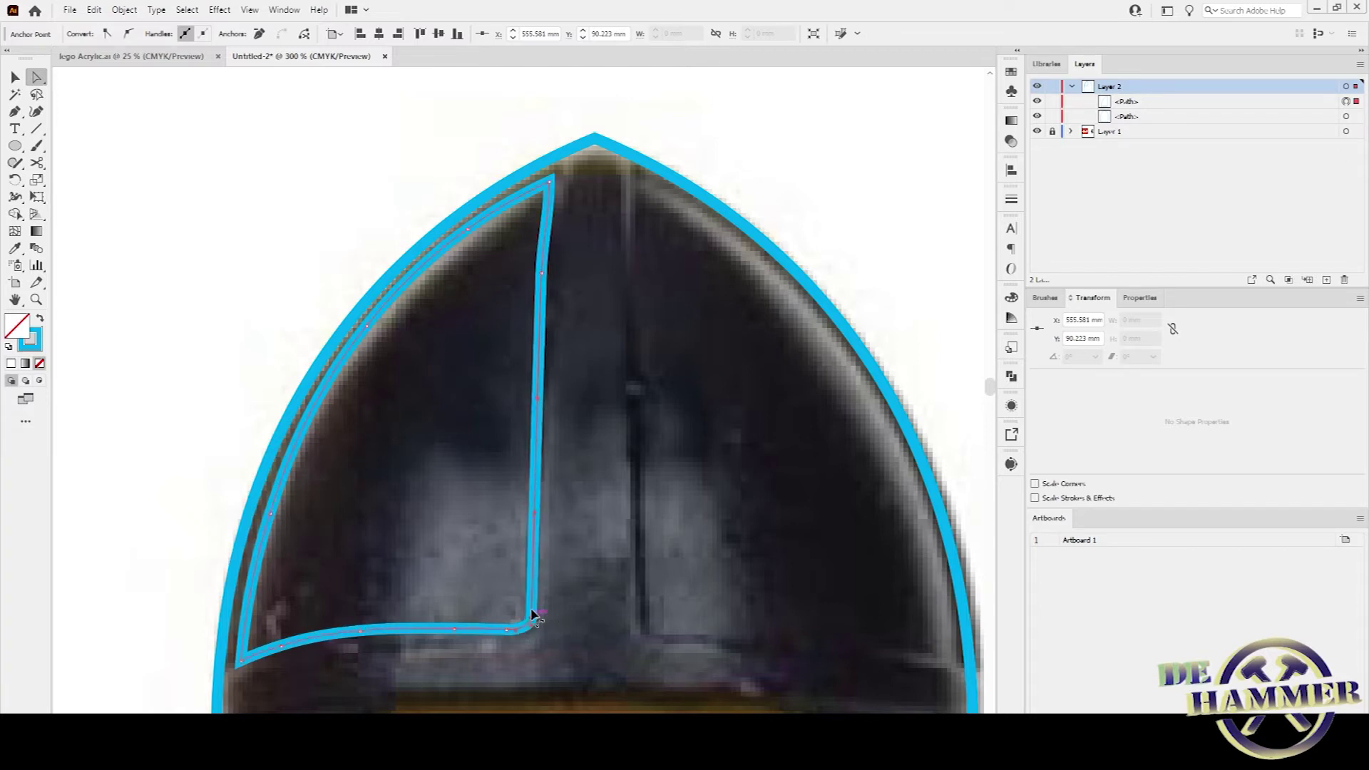
Smooth the bend near the top of the left panel's inner edge by moving the upper corner's handle left, and deselect the path.
click(546, 262)
scroll(558, 214, up, 3)
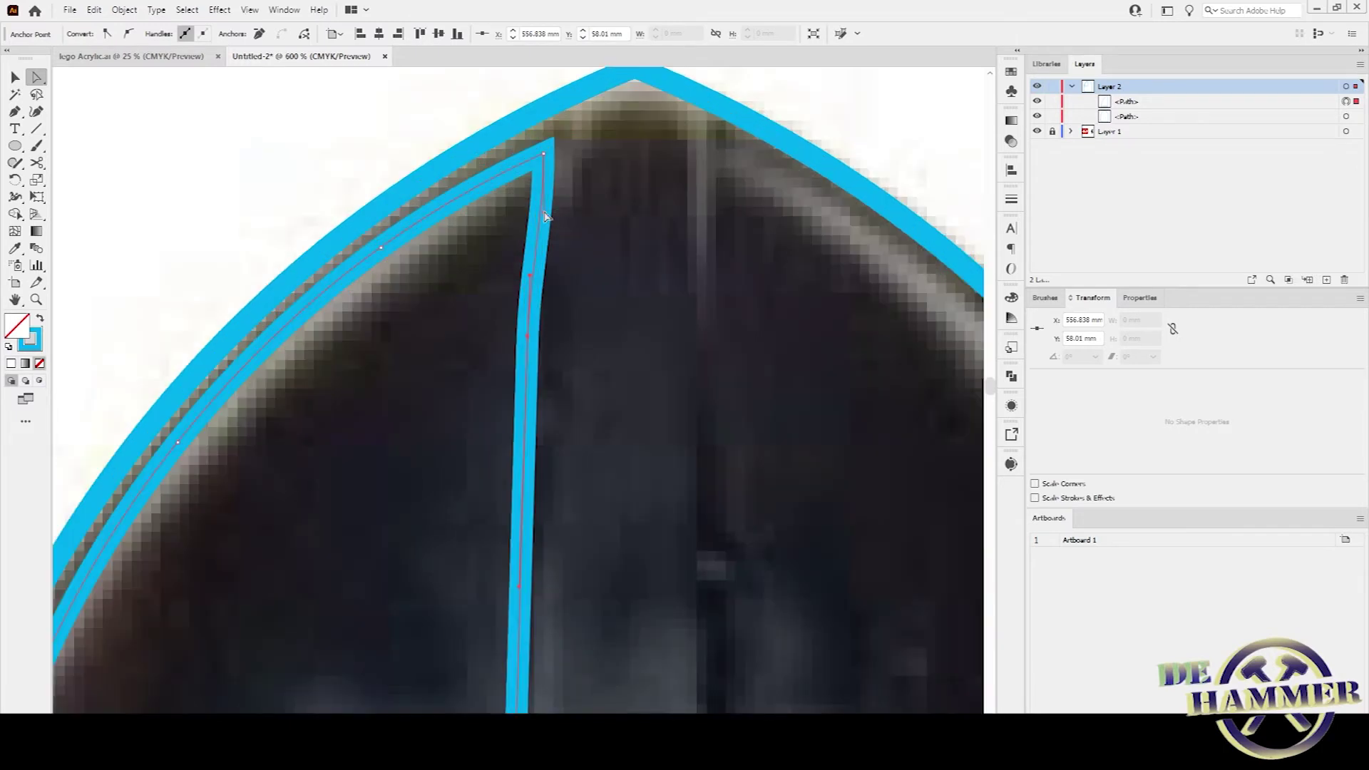
drag(545, 219, 535, 214)
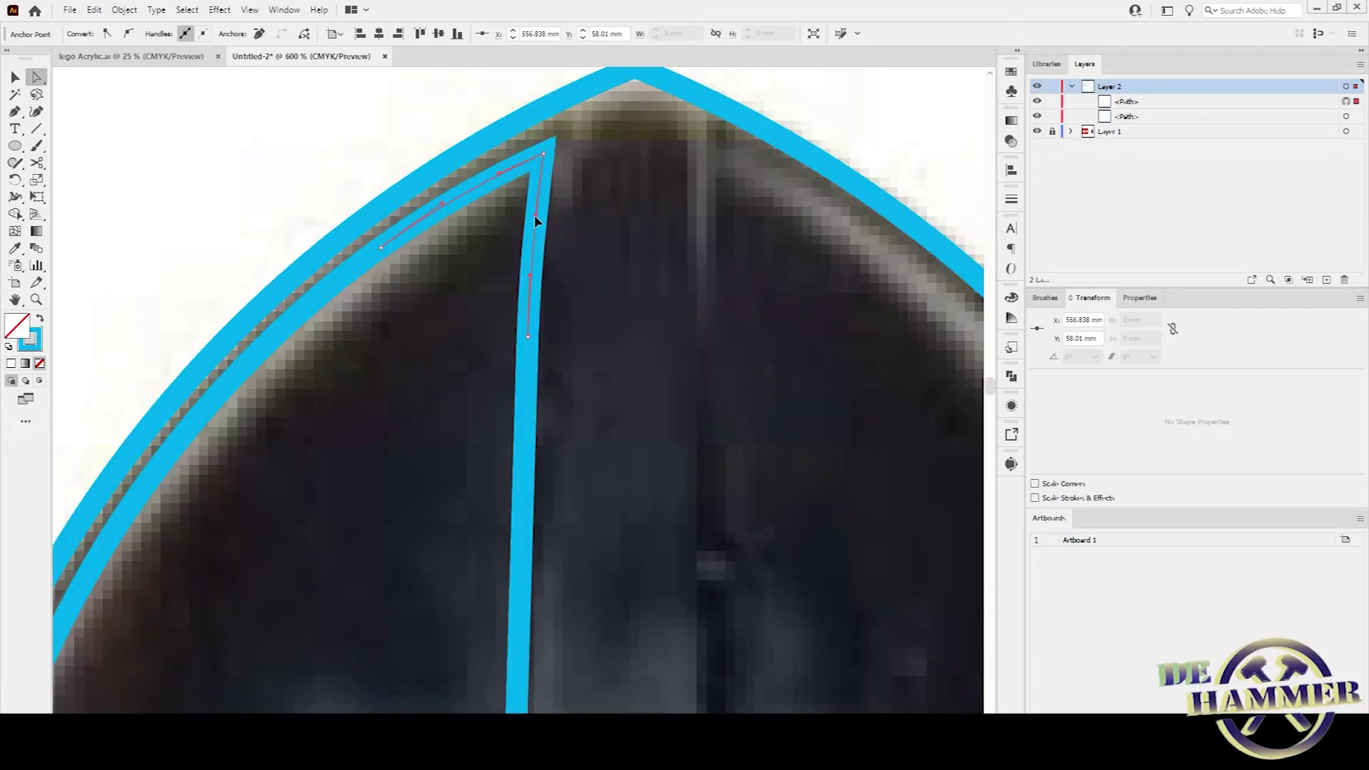
click(607, 299)
scroll(617, 317, down, 10)
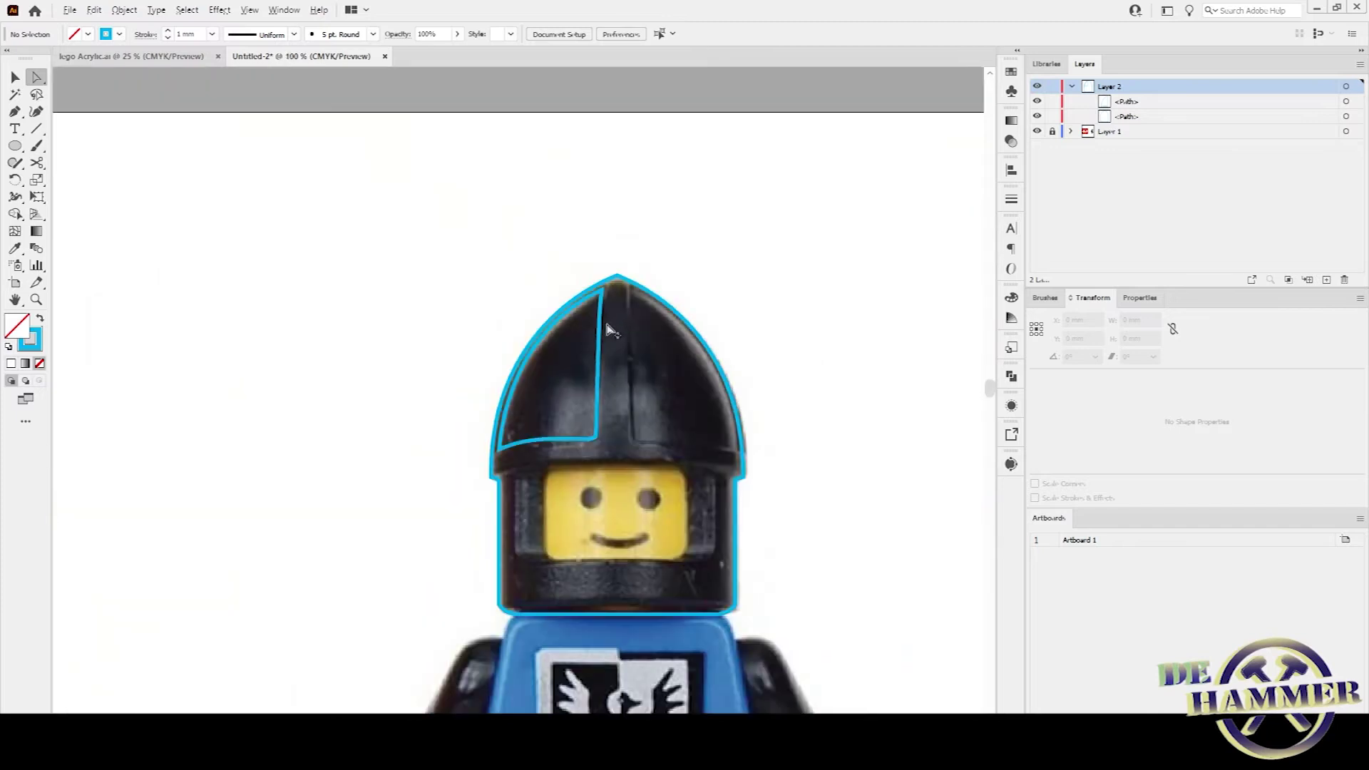
Duplicate the helmet's left panel outline in place, pasting the copy behind the original.
scroll(535, 452, up, 8)
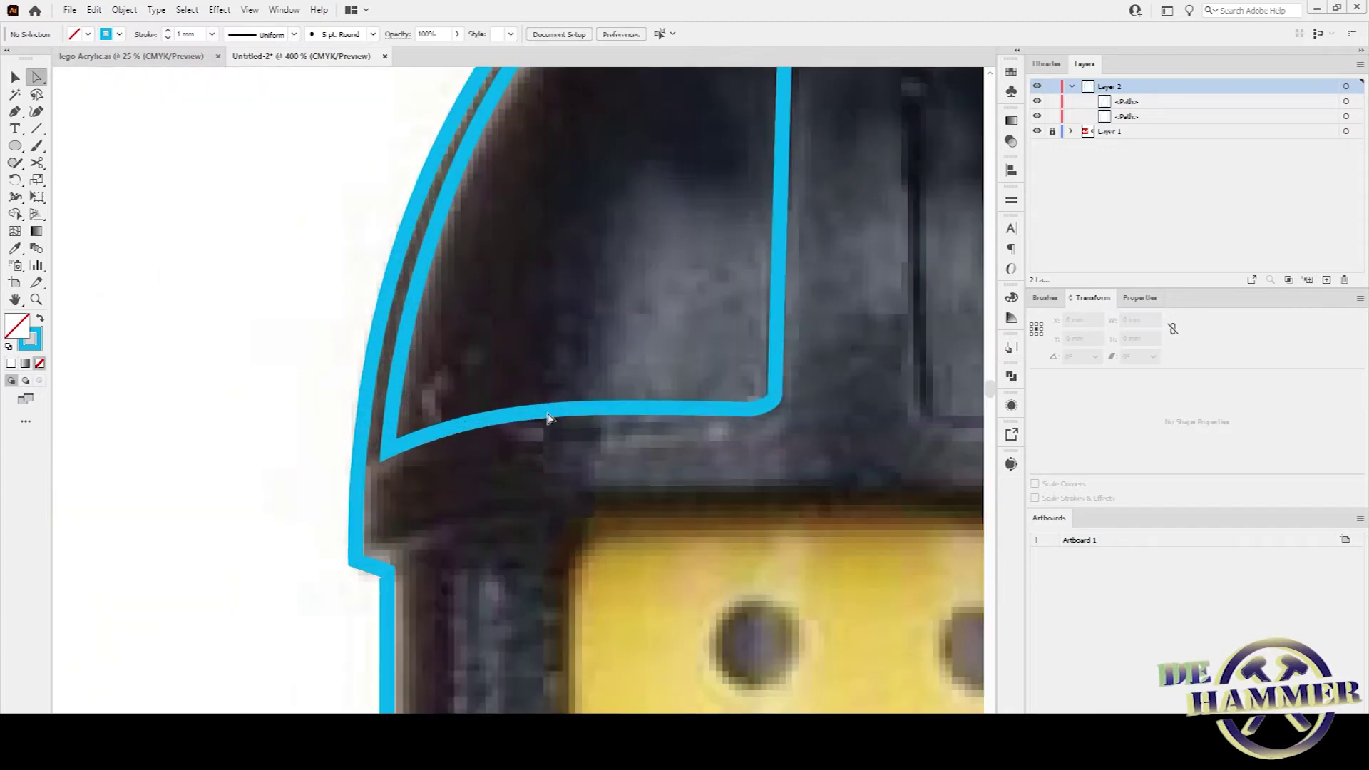
scroll(575, 480, down, 3)
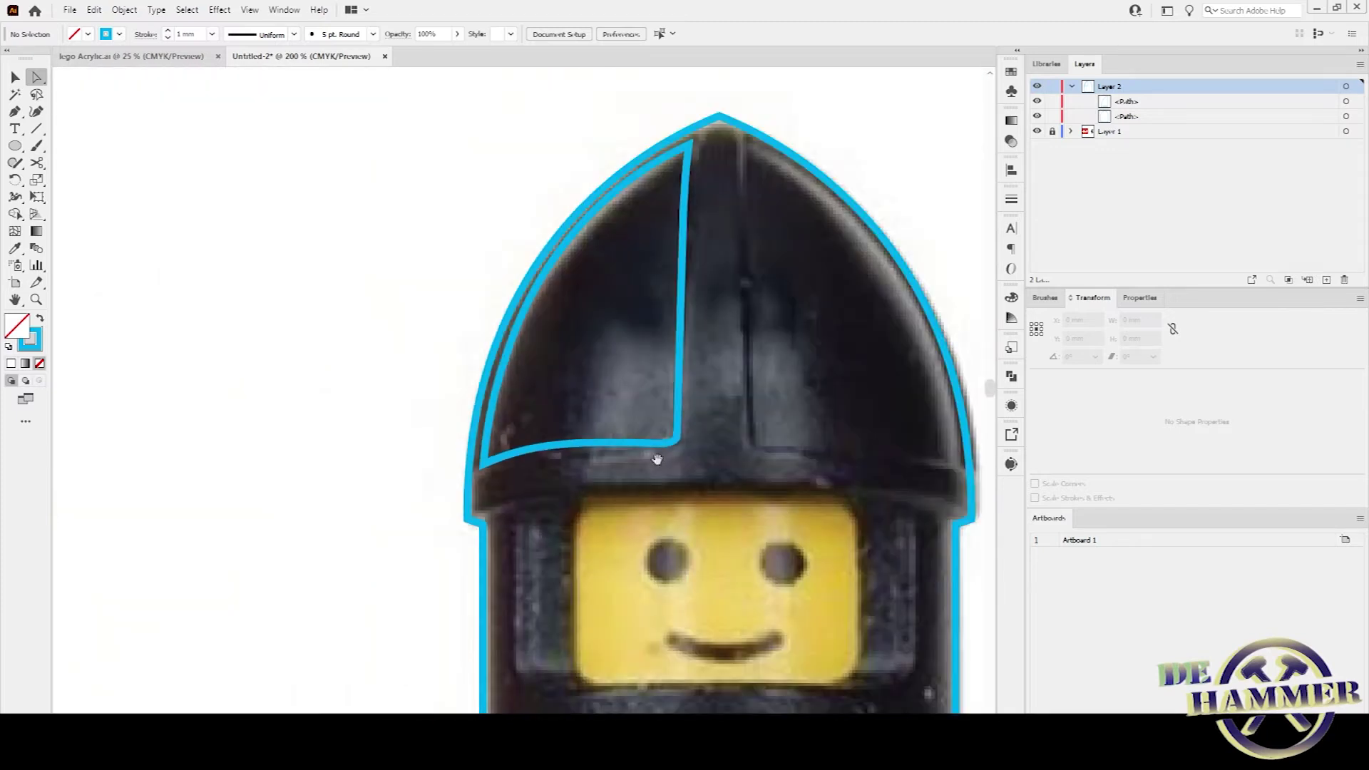
drag(654, 458, 499, 485)
key(v)
click(529, 428)
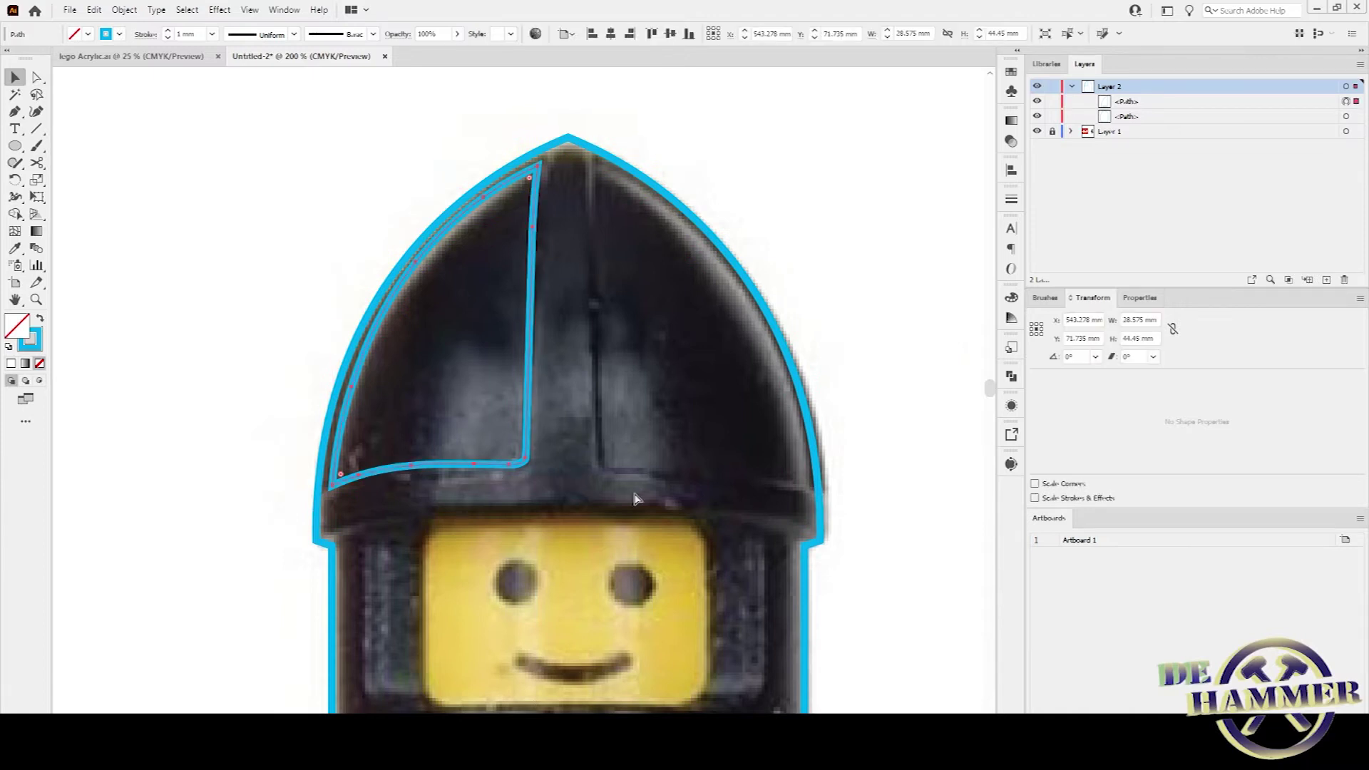
key(ctrl+c)
key(ctrl+b)
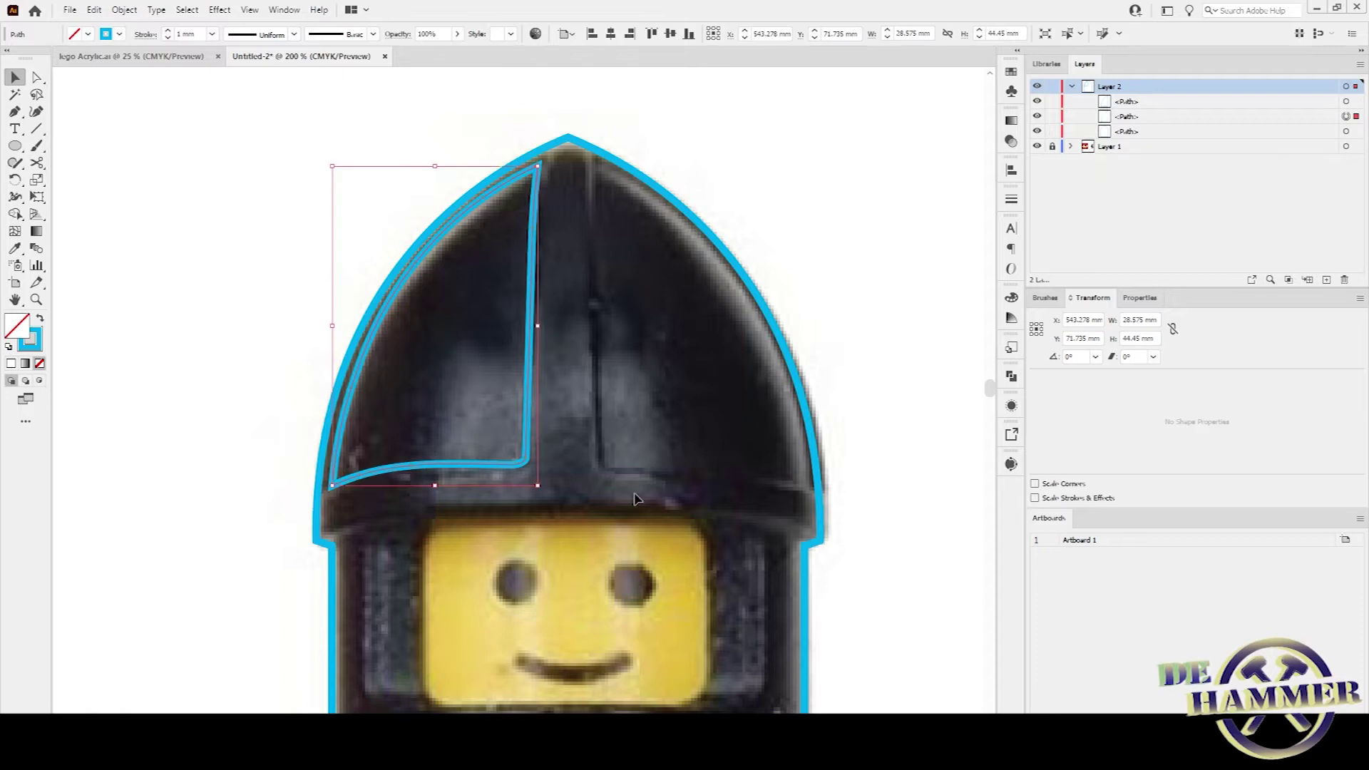
Move the panel copy horizontally to the right until it clears the left panel and lies over the helmet's right half.
key(Right)
key(Right)
key(Right)
key(Right)
key(Right)
key(Right)
key(Right)
key(Right)
key(Right)
key(Right)
key(Right)
key(Right)
key(Right)
key(Right)
key(Right)
key(Right)
key(Right)
key(Right)
key(Right)
key(Right)
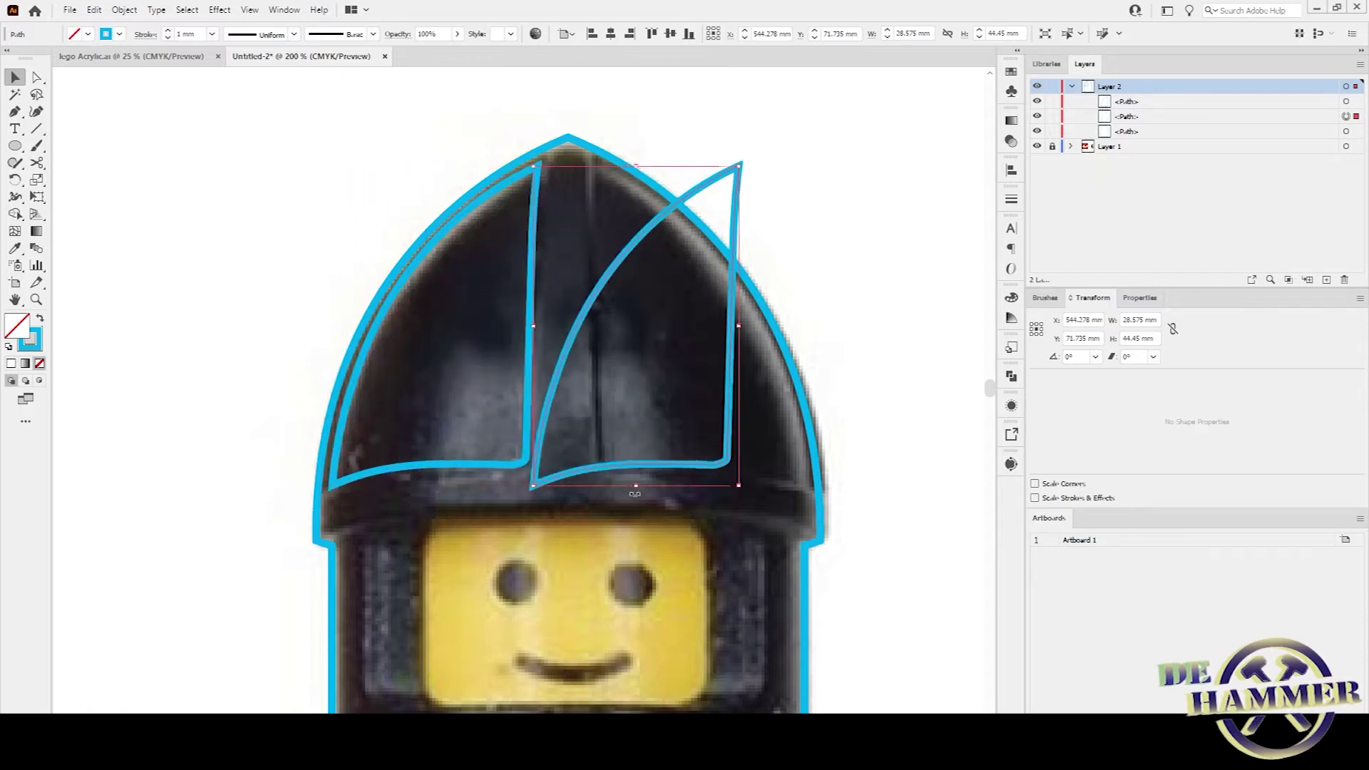
key(Right)
key(Right)
Reflect the panel copy across the vertical axis.
right_click(658, 412)
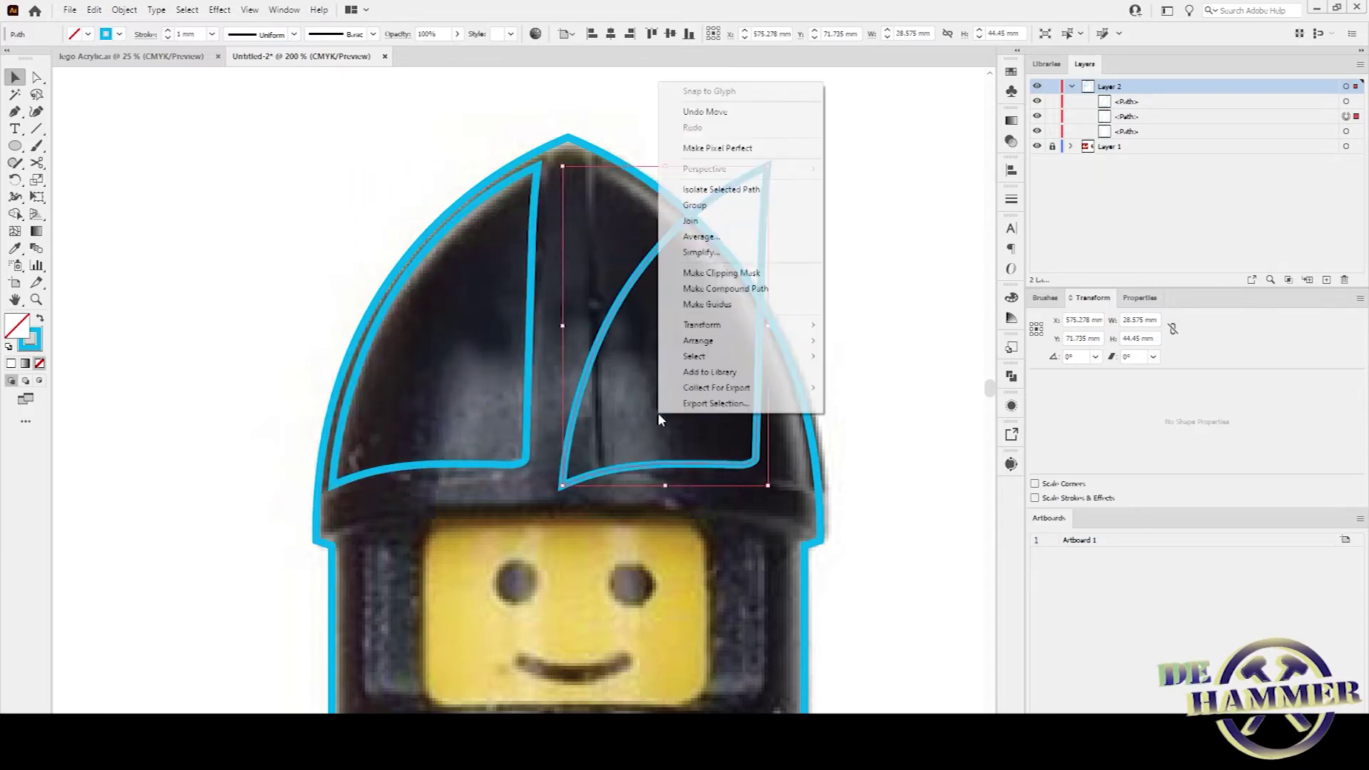
mouse_move(784, 325)
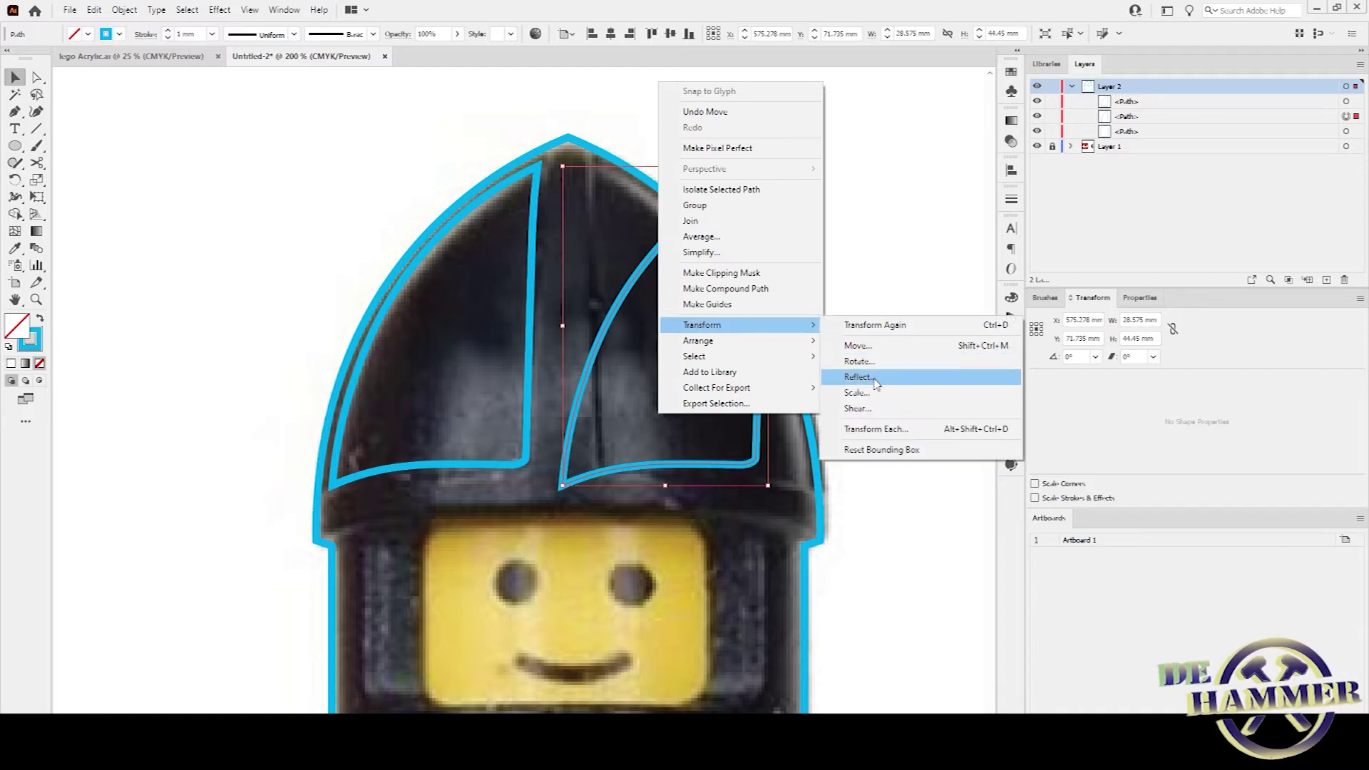
click(877, 379)
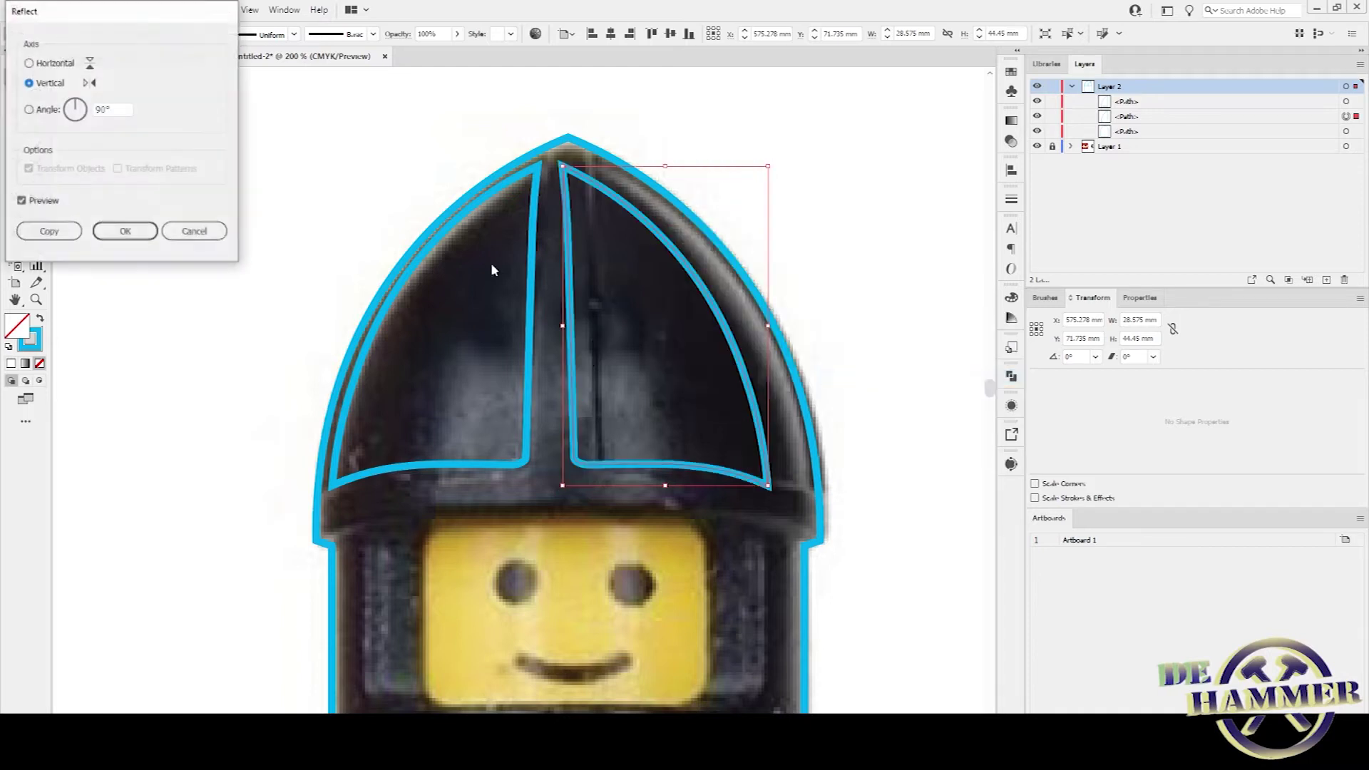
click(126, 231)
Nudge the mirrored panel right until its inner edge follows the right side of the central ridge.
key(Right)
key(Right)
key(Right)
key(Right)
key(Right)
key(Right)
key(Right)
key(Right)
key(Right)
key(Right)
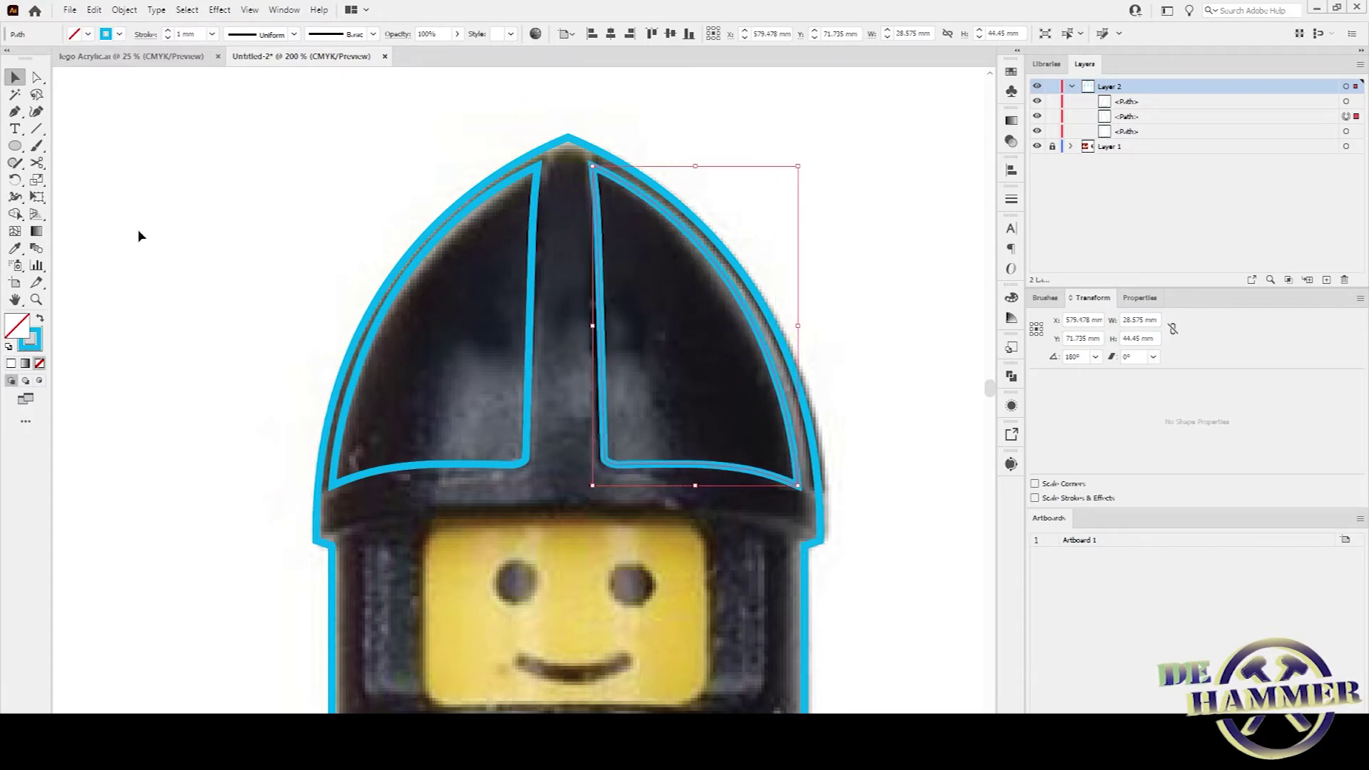
key(Right)
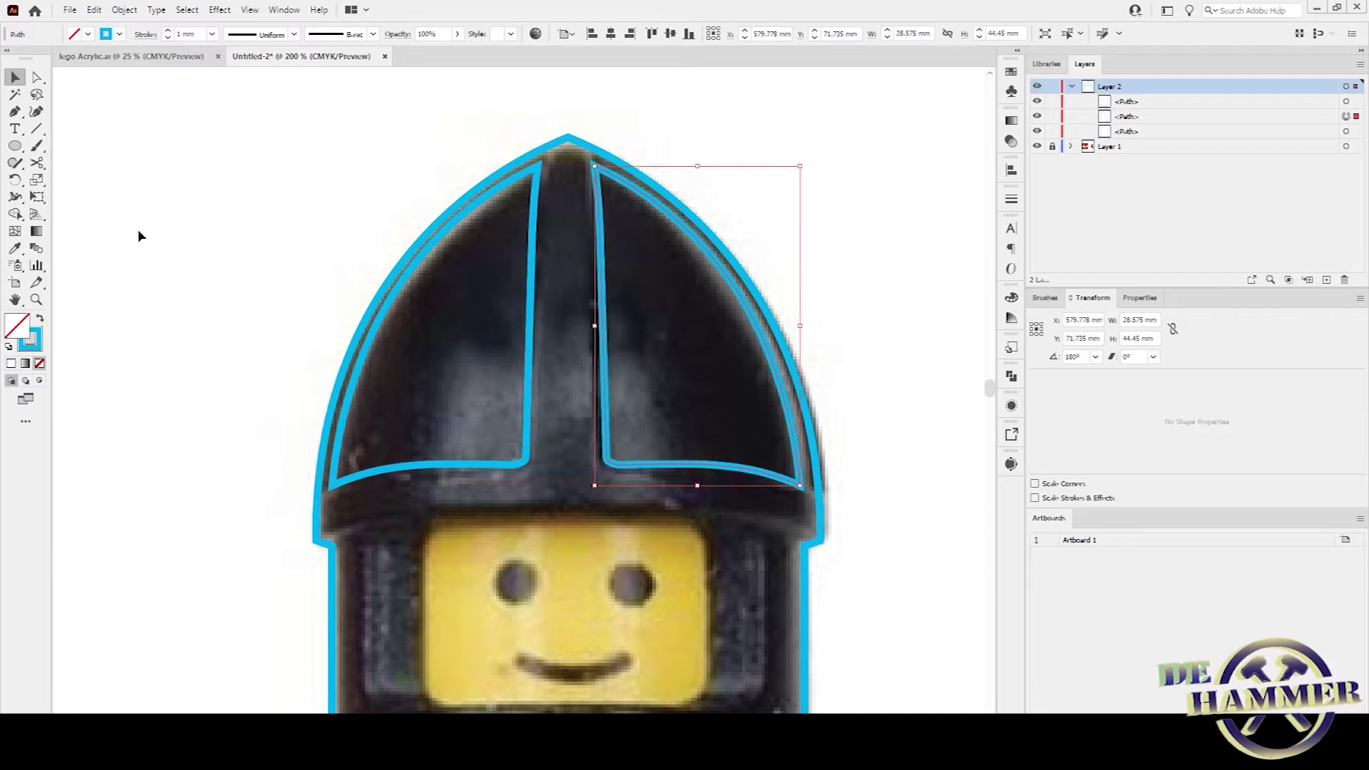
Round the pointed tip of the helmet outline slightly with its live corner, and deselect the path.
key(a)
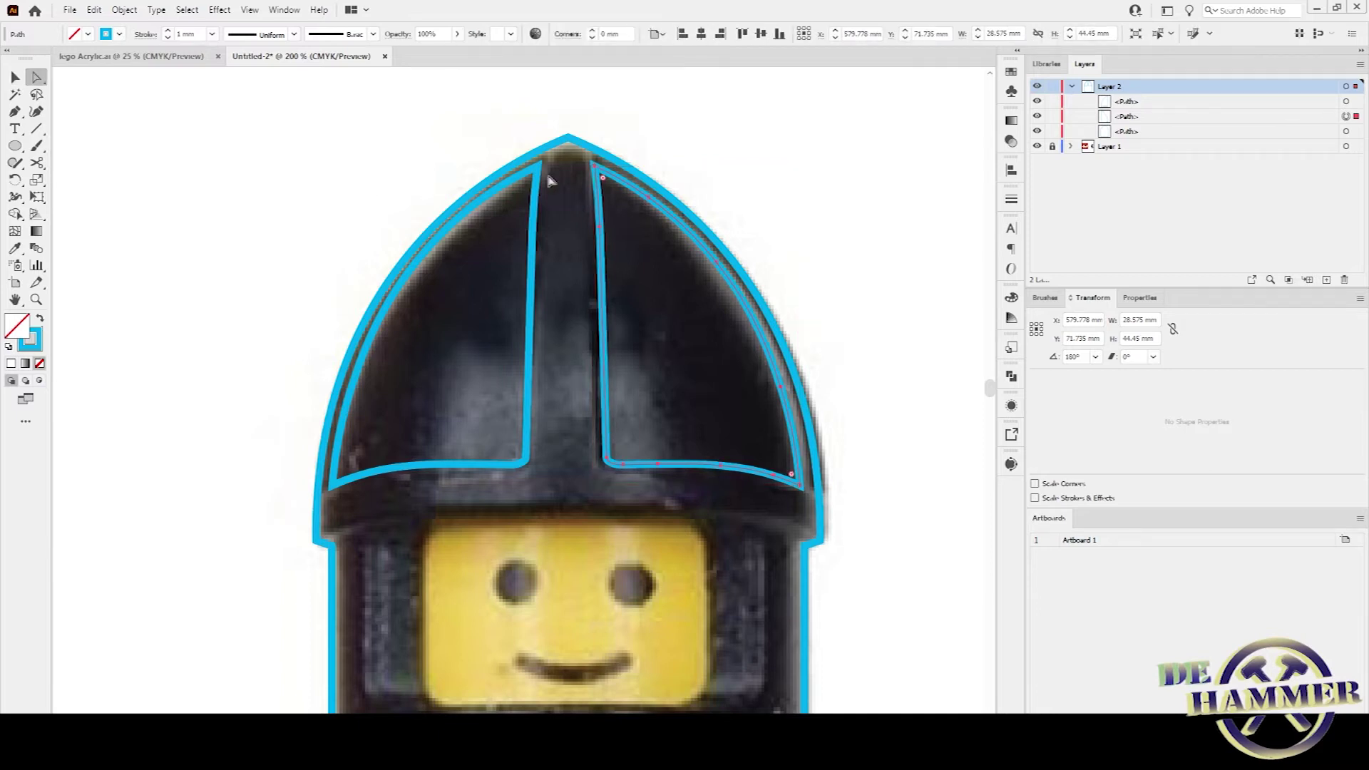
click(564, 140)
scroll(562, 143, up, 4)
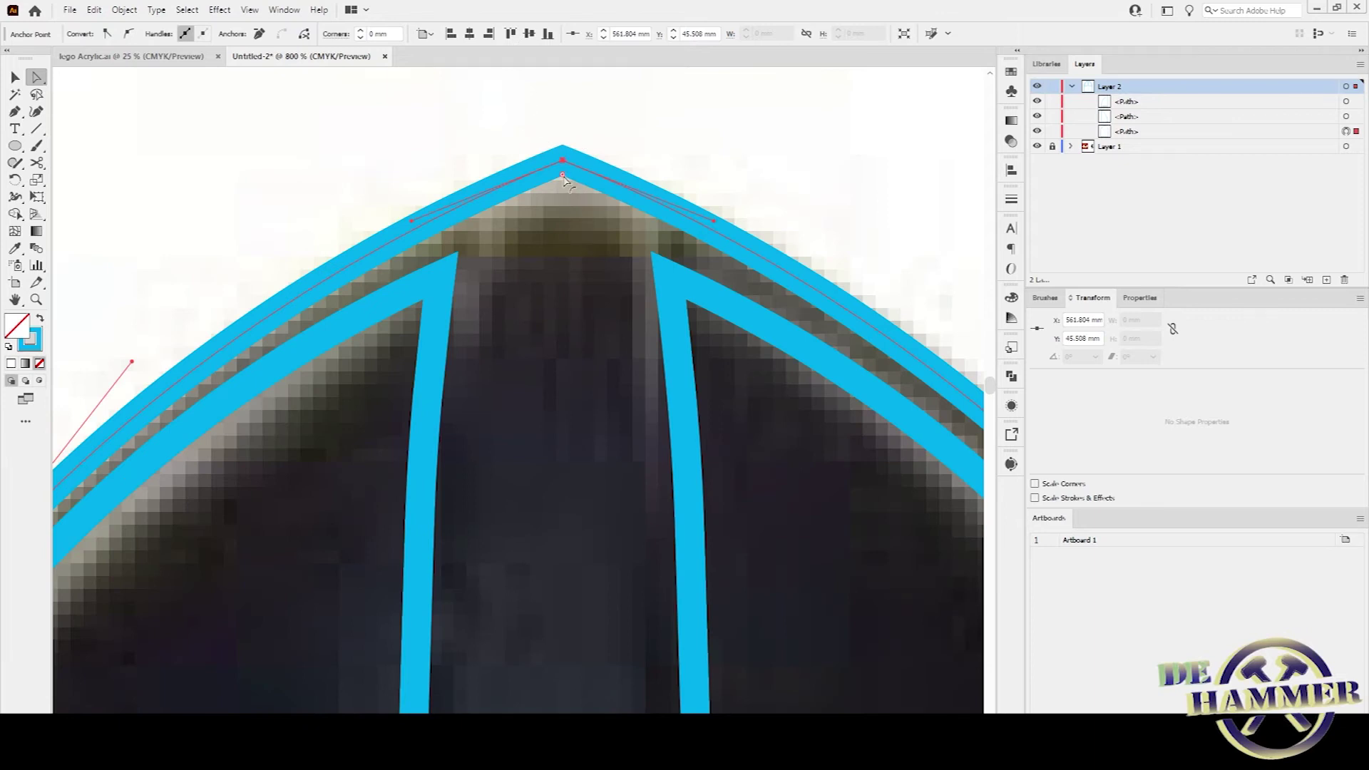
drag(563, 176, 568, 207)
click(574, 299)
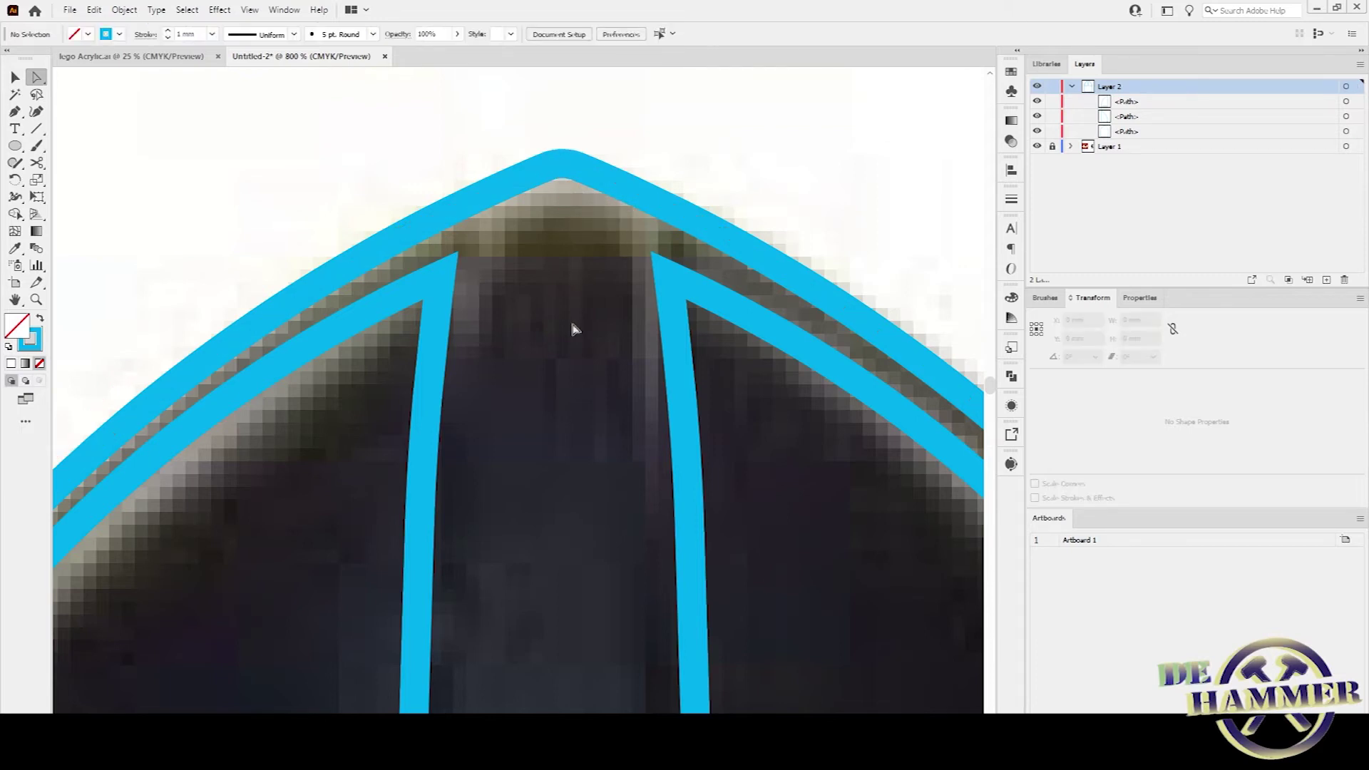
Draw an open curved path about 68 mm wide along the helmet's brim above the face, from the left edge to the right.
scroll(574, 329, down, 5)
scroll(571, 321, down, 3)
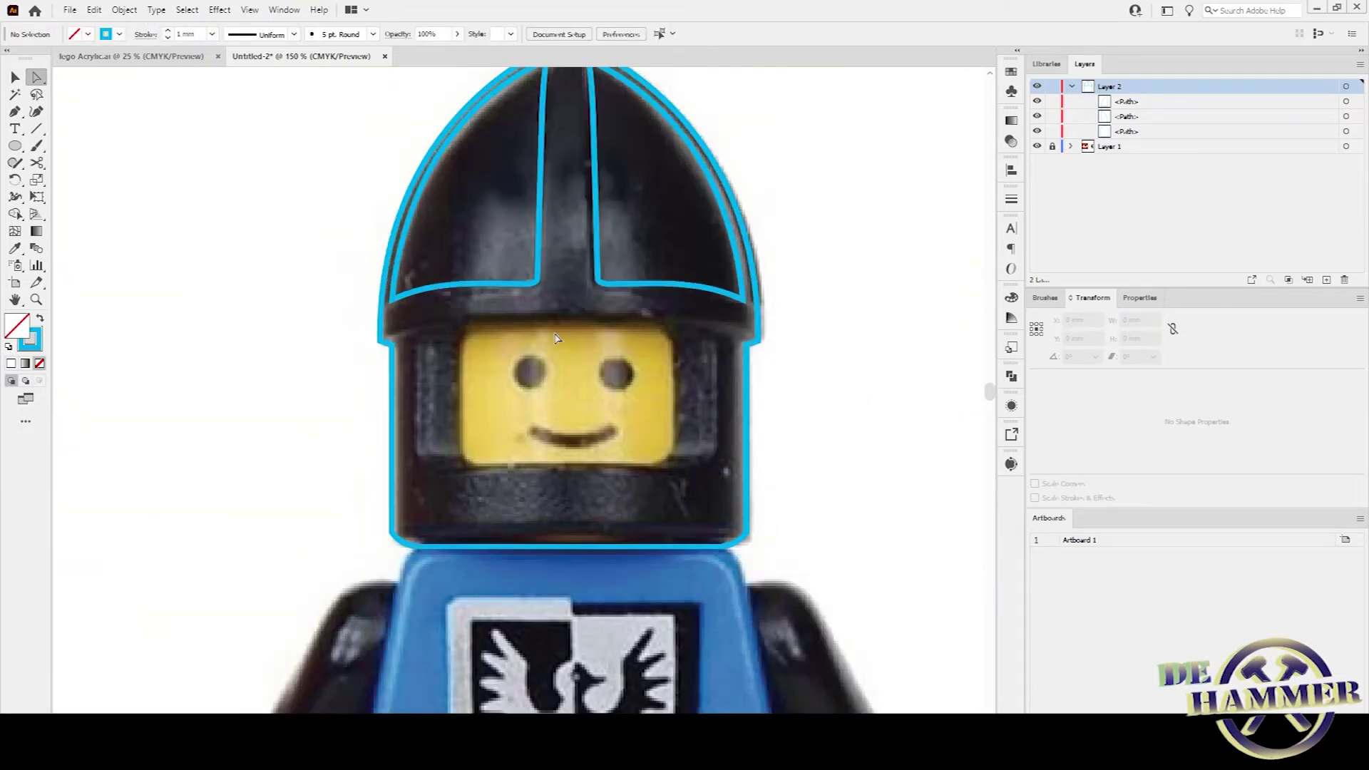
scroll(497, 370, up, 1)
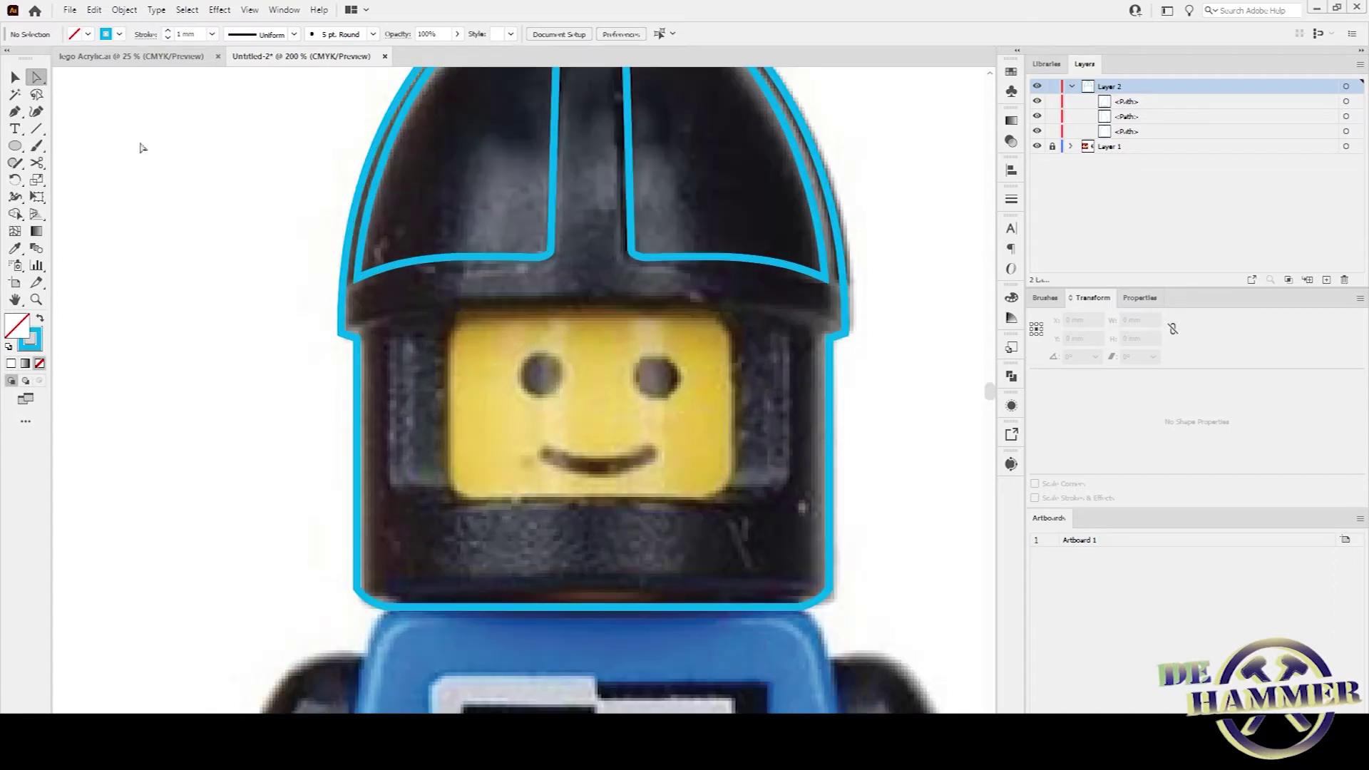
click(37, 112)
click(350, 325)
click(480, 300)
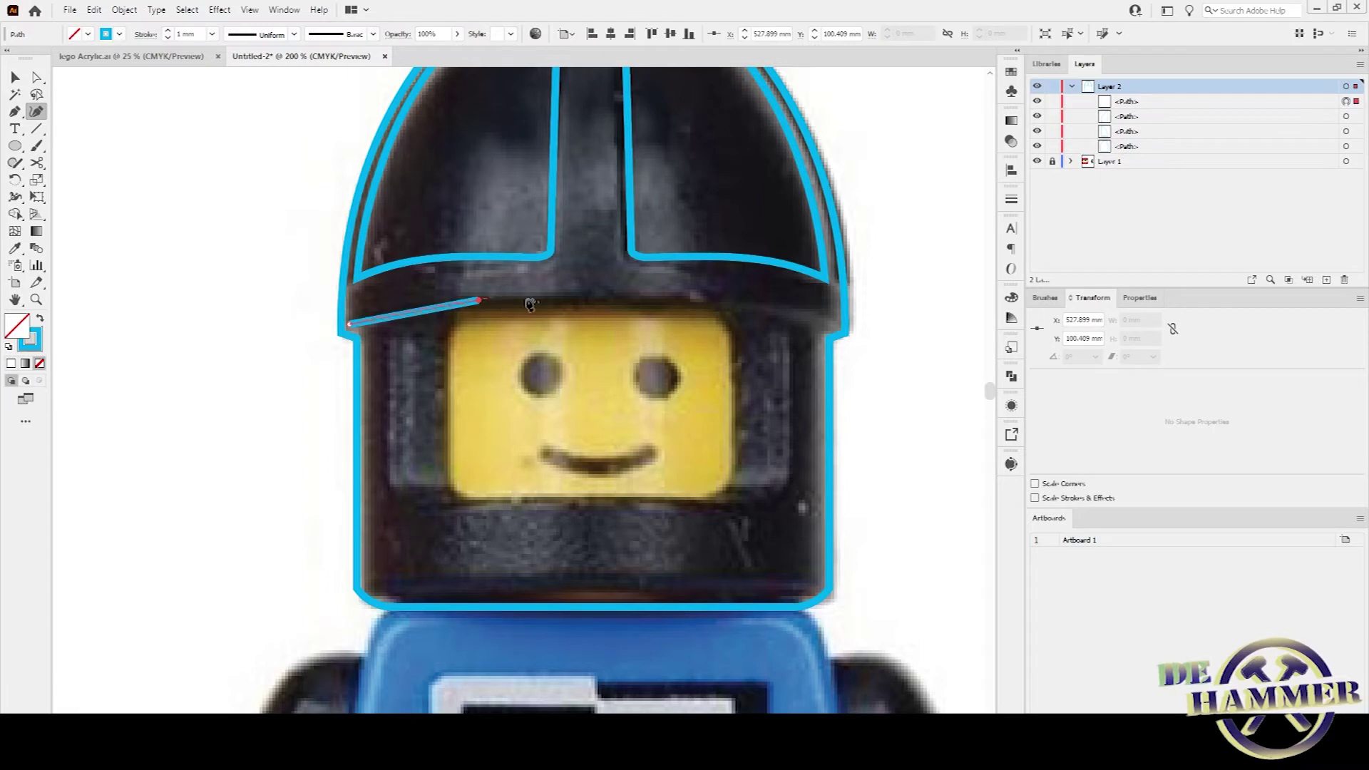
click(594, 295)
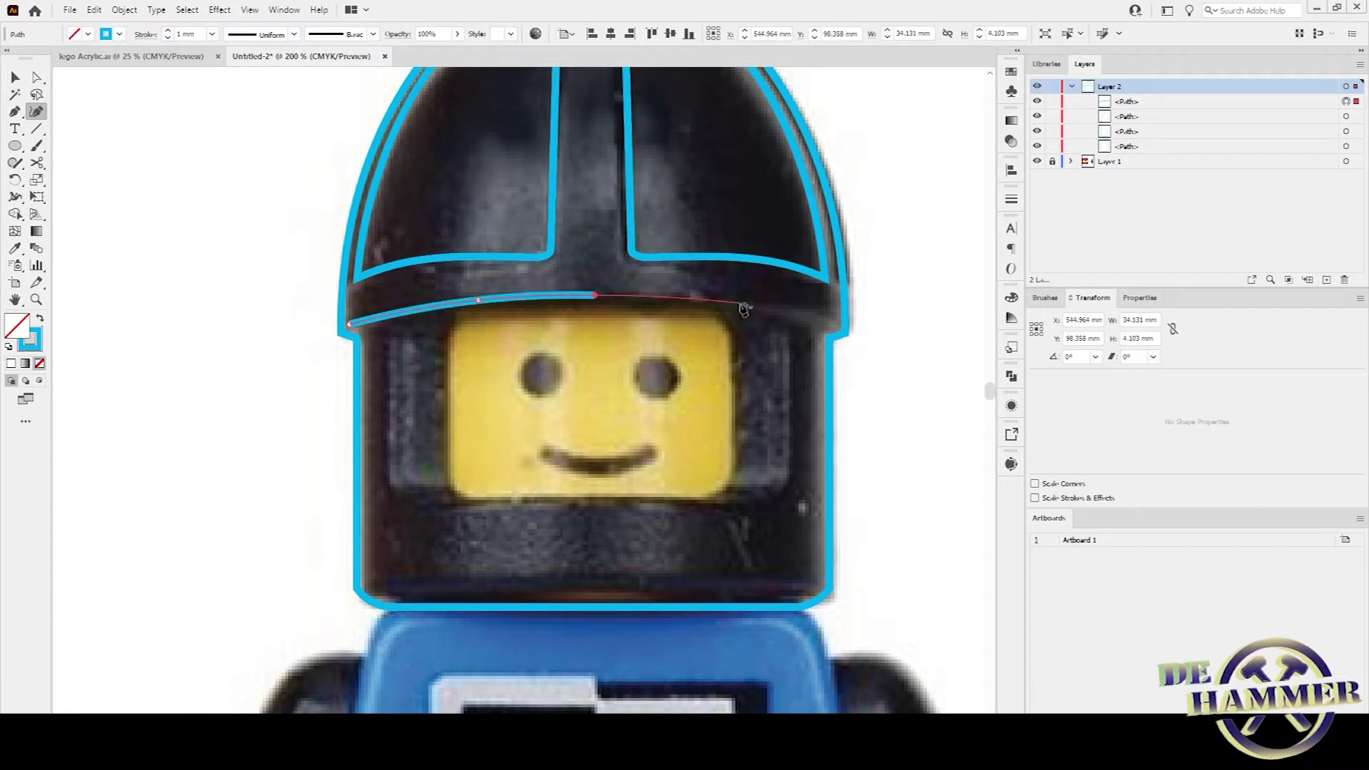
click(740, 304)
click(822, 315)
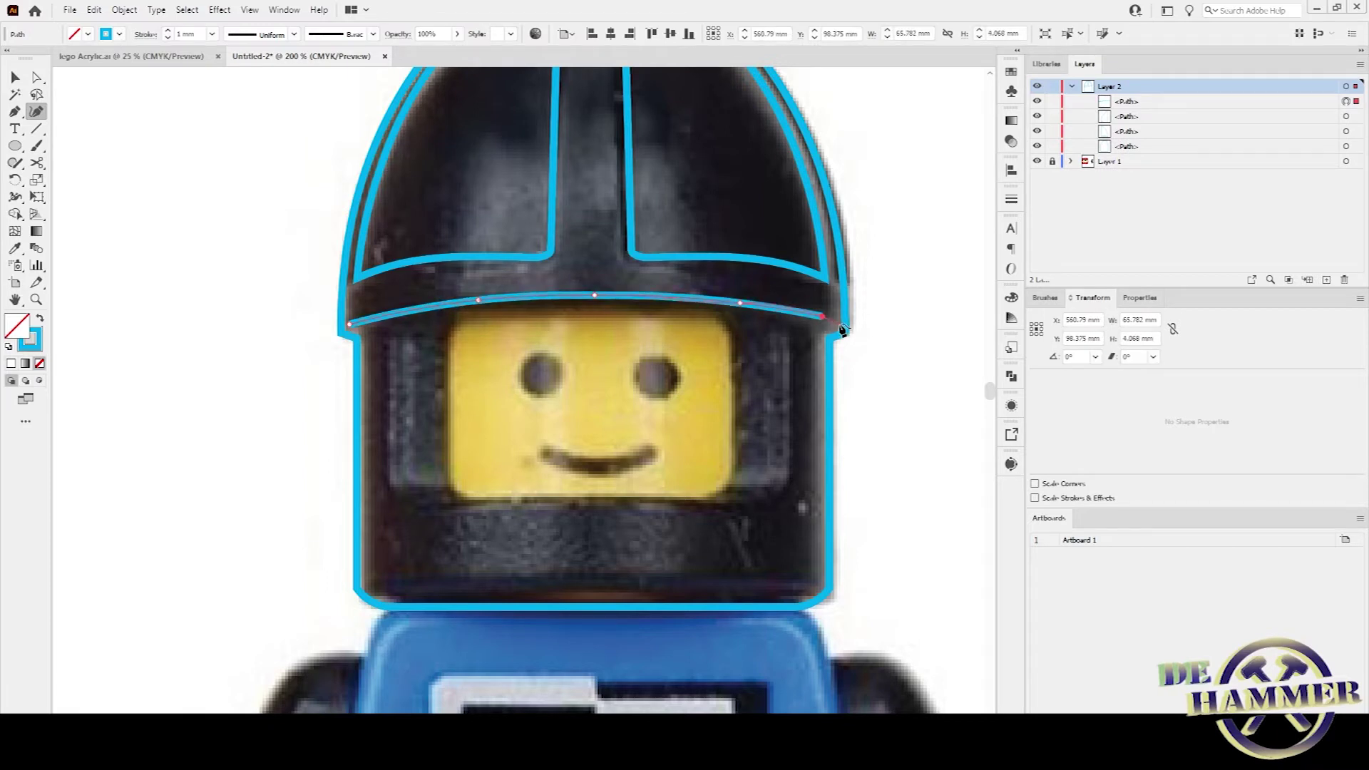
key(Escape)
key(a)
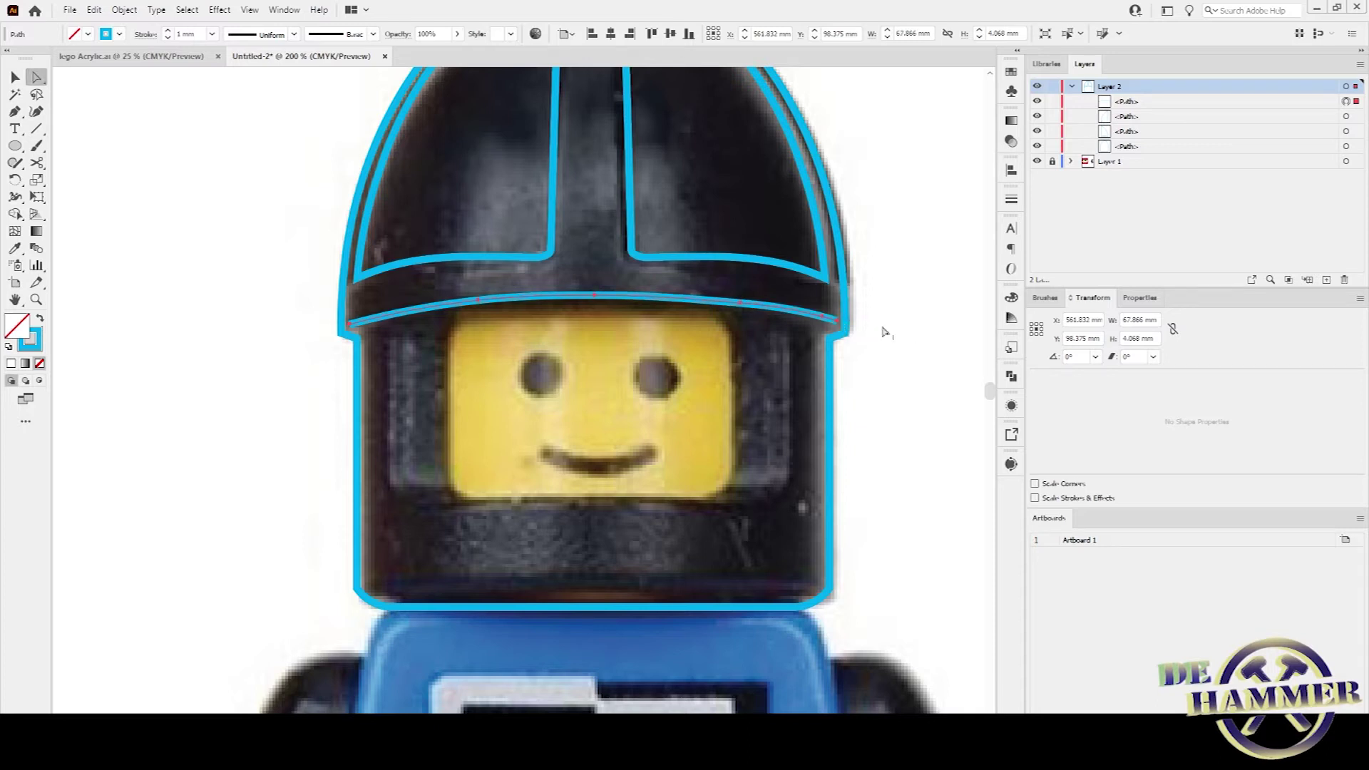
Move the brim curve's right end onto the helmet outline's outer corner and adjust the adjacent handle to smooth the bend.
scroll(863, 328, up, 5)
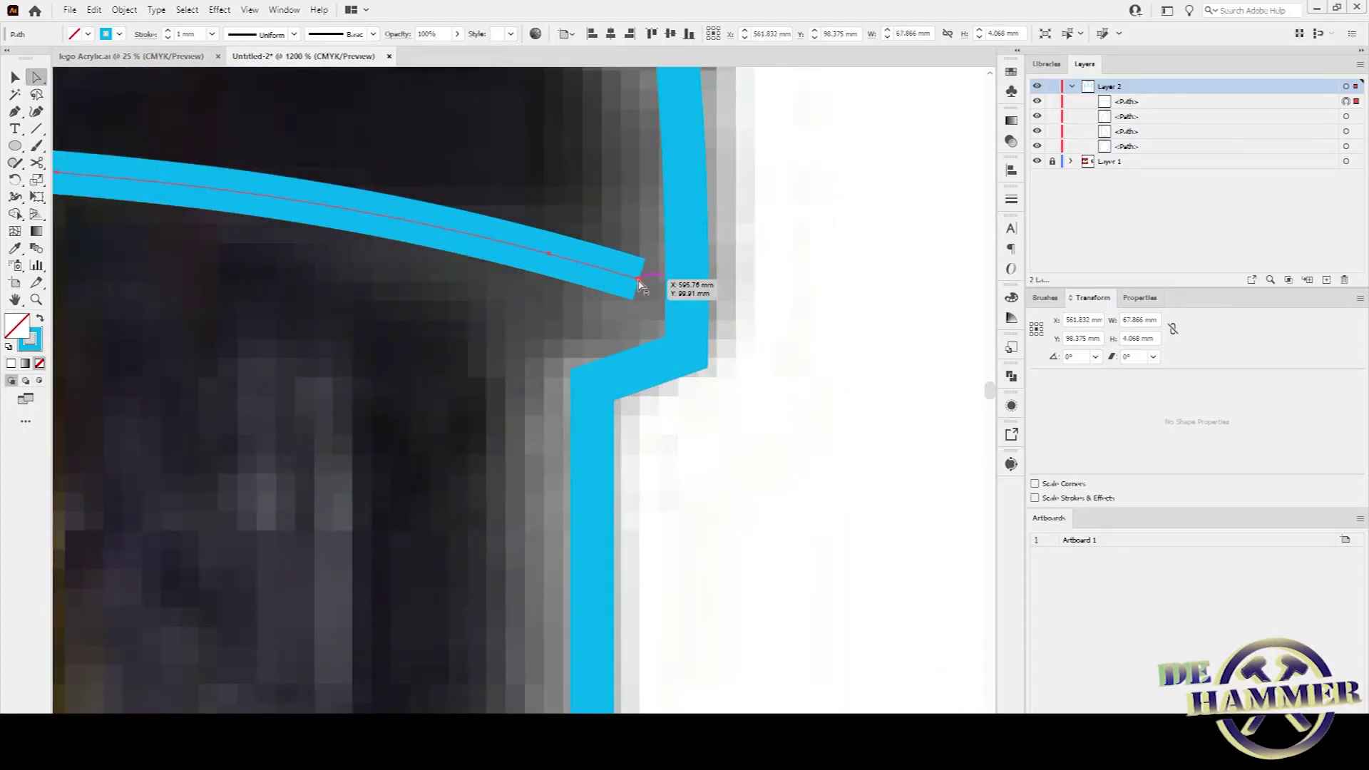
mouse_move(639, 285)
mouse_down()
mouse_move(686, 357)
mouse_move(661, 319)
mouse_up()
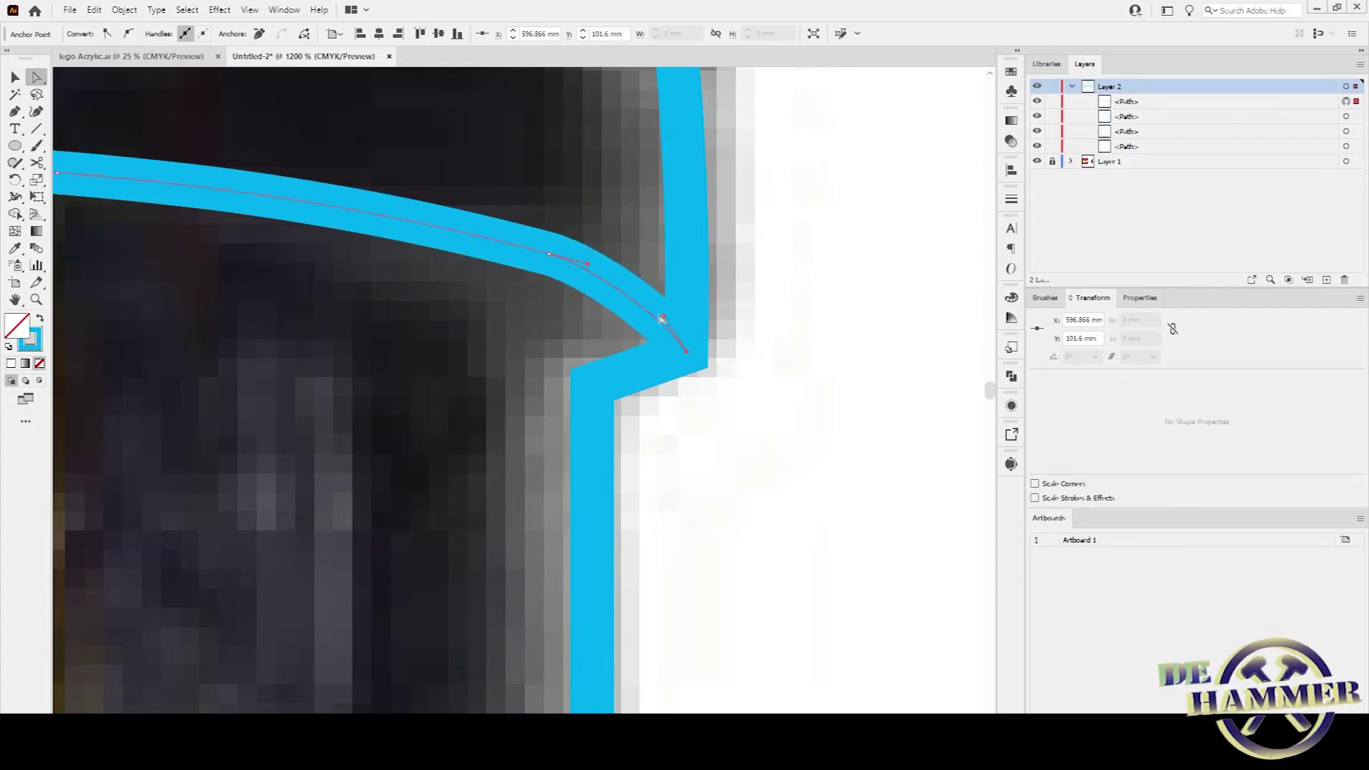
click(548, 255)
drag(340, 197, 354, 182)
click(408, 395)
Move the brim curve's left end onto the matching outer corner of the helmet outline and smooth the bend beside it.
scroll(405, 398, down, 5)
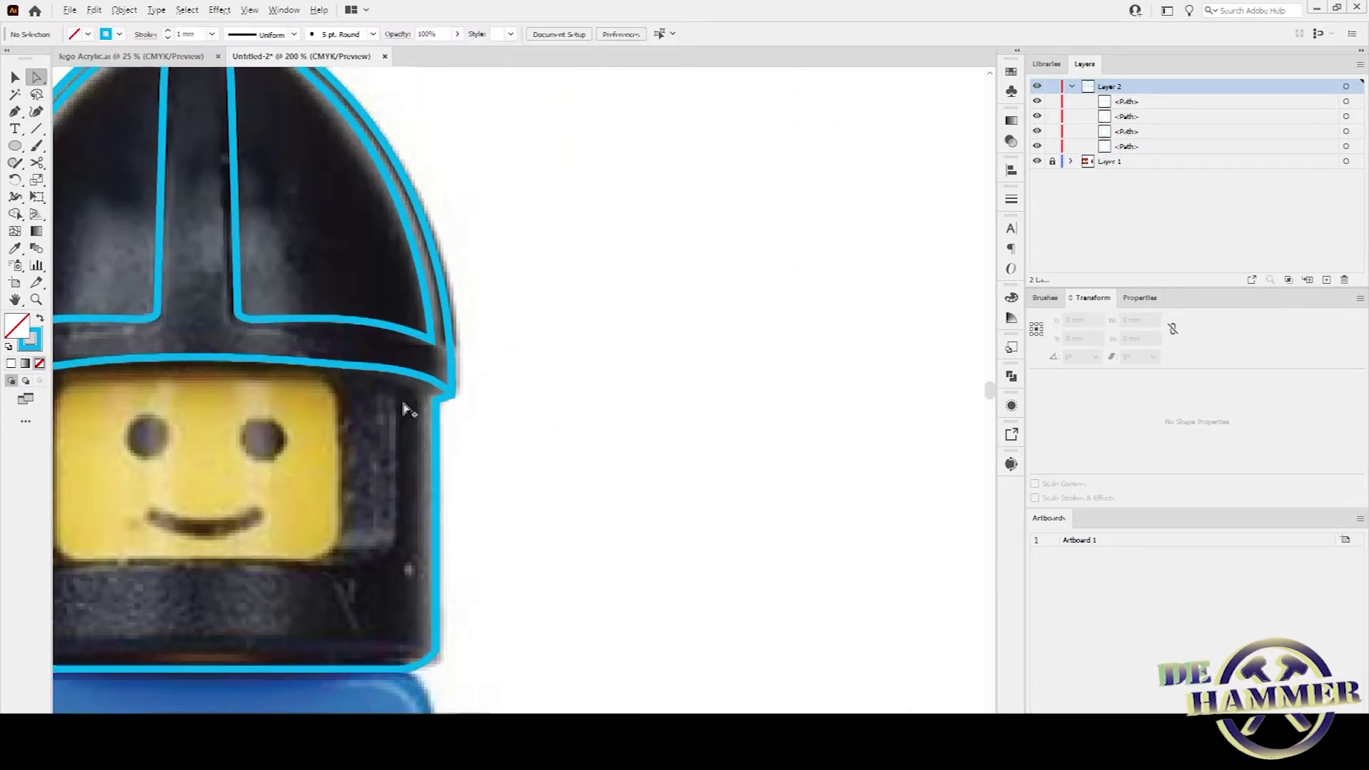
scroll(417, 352, up, 1)
scroll(416, 352, left, 5)
scroll(457, 353, up, 4)
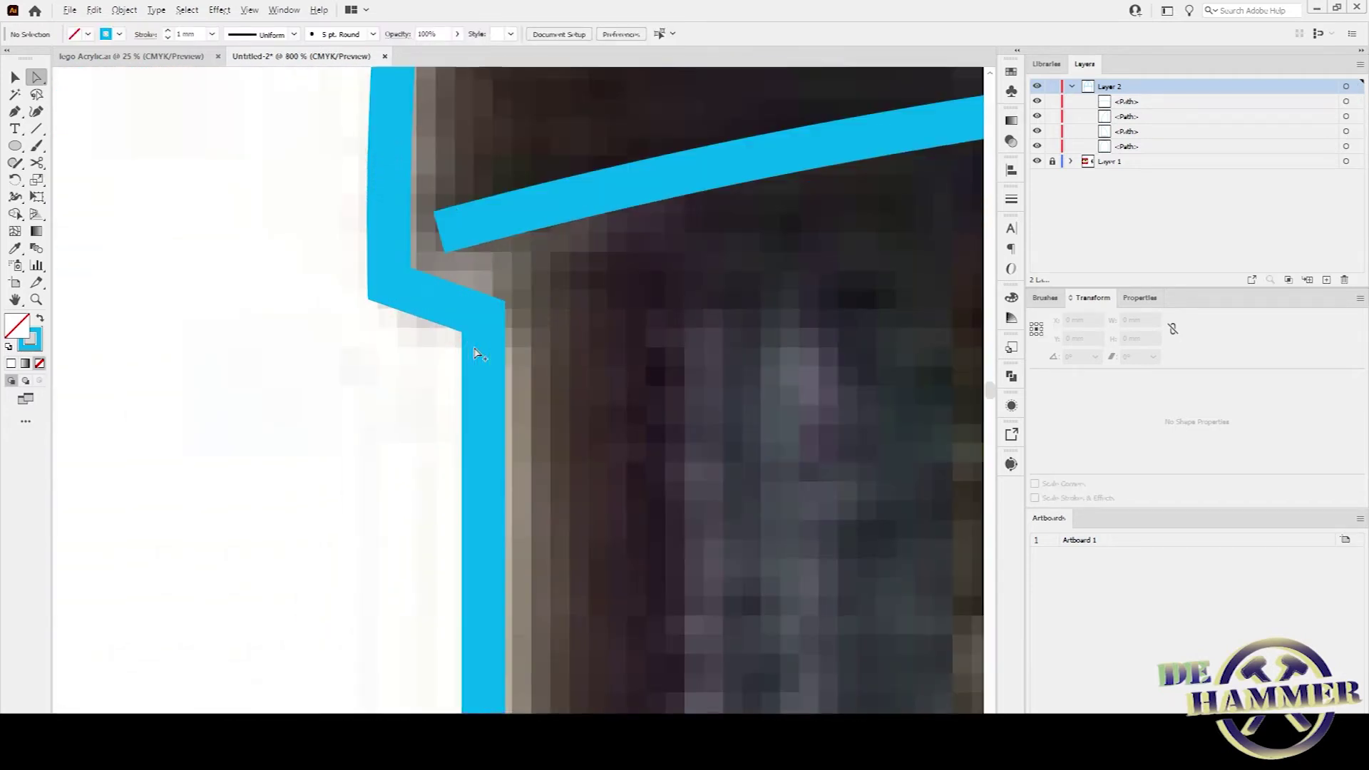
click(438, 234)
drag(438, 238, 390, 284)
drag(580, 232, 559, 185)
click(663, 308)
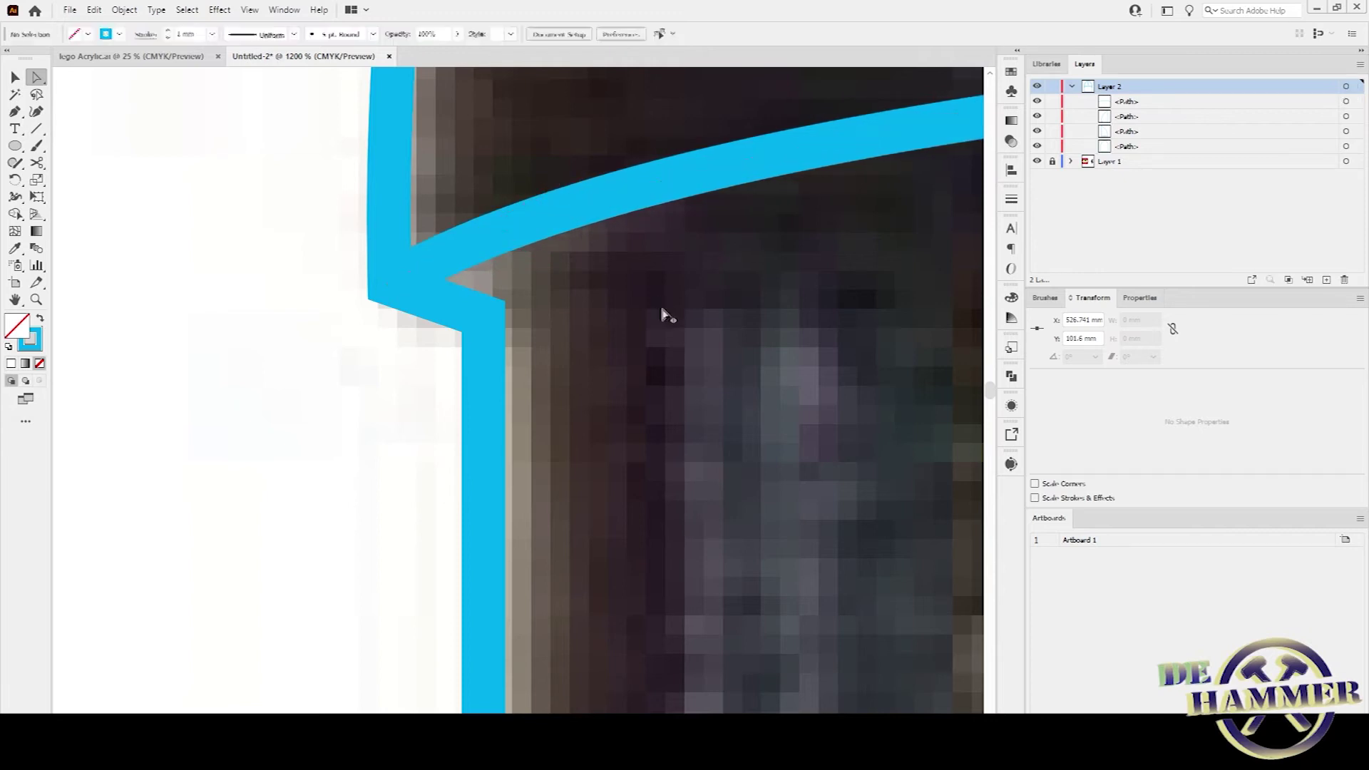
Start the face opening's outline with the Curvature tool, tracing its straight left side down from the brim and around the lower left corner.
scroll(665, 314, down, 5)
drag(908, 384, 585, 390)
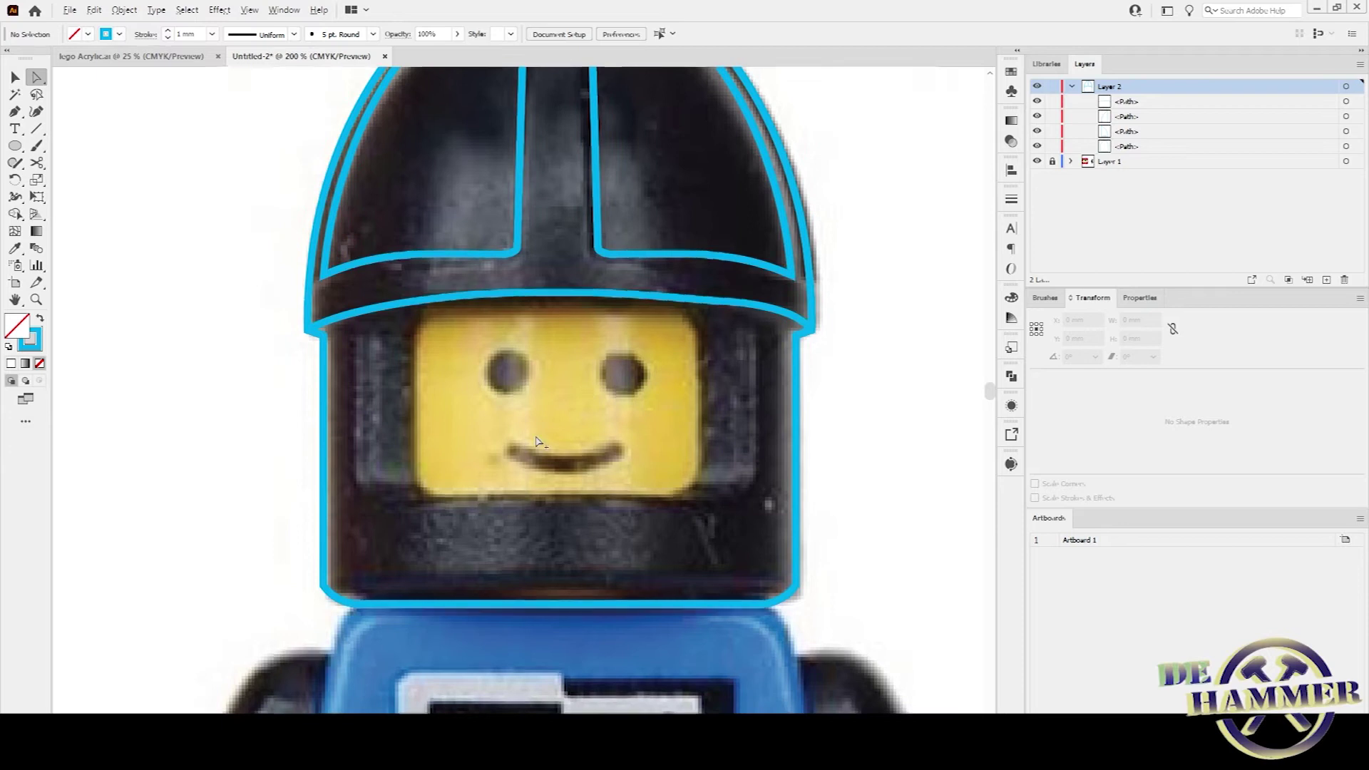
scroll(550, 438, up, 1)
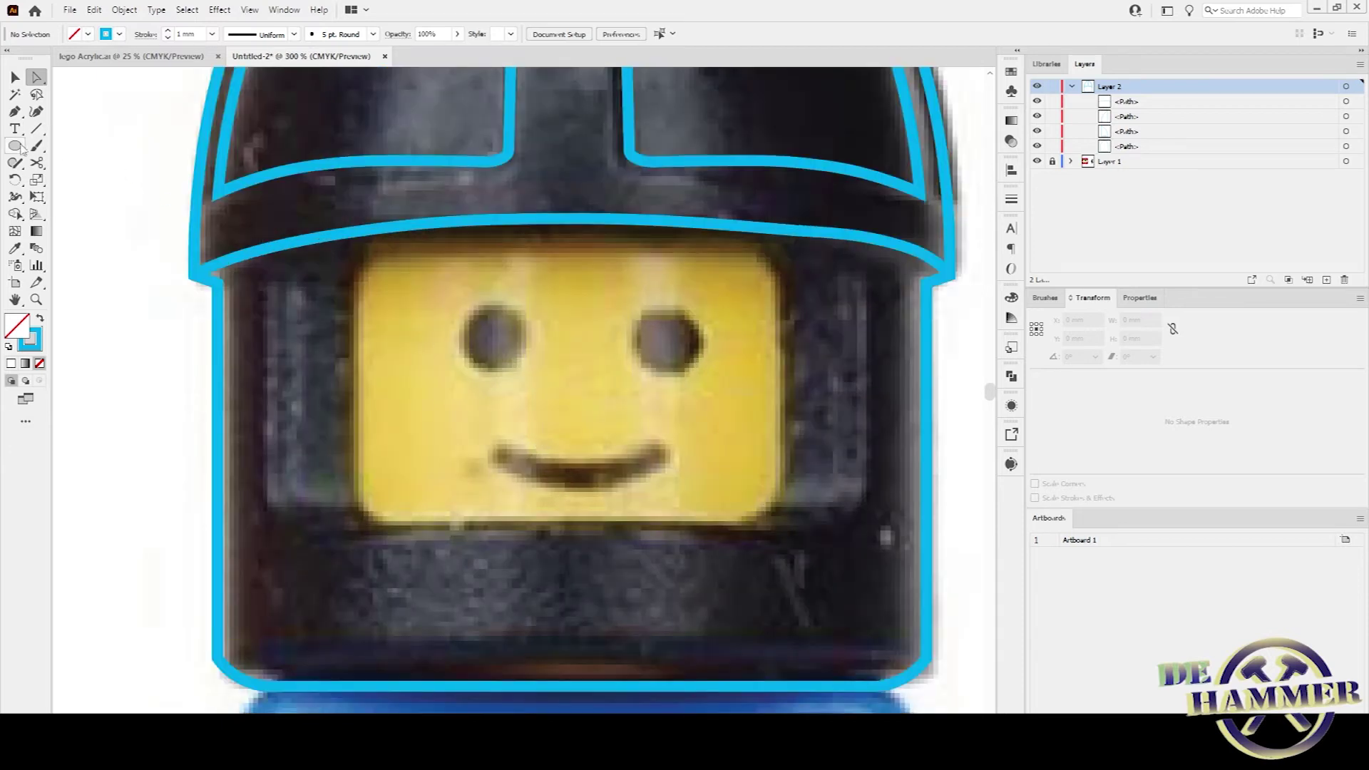
click(37, 111)
click(265, 259)
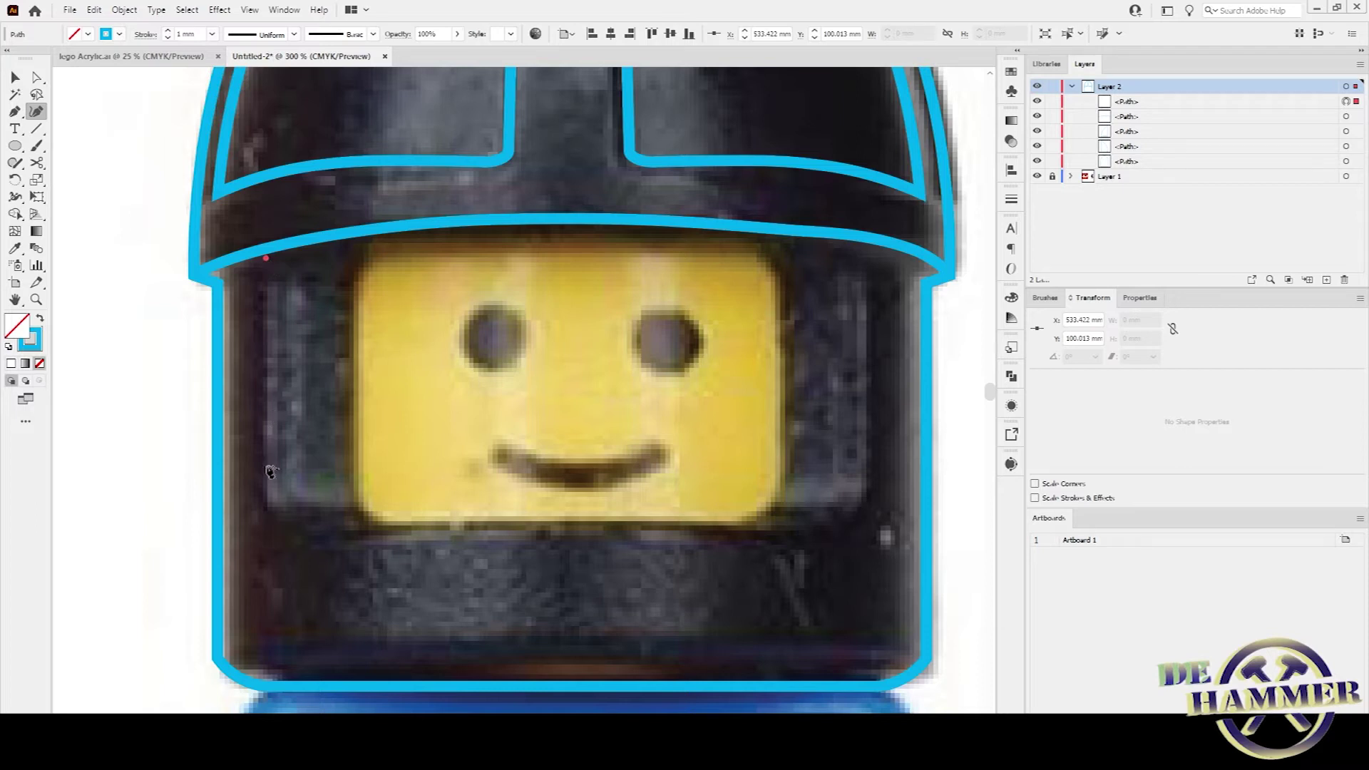
click(267, 504)
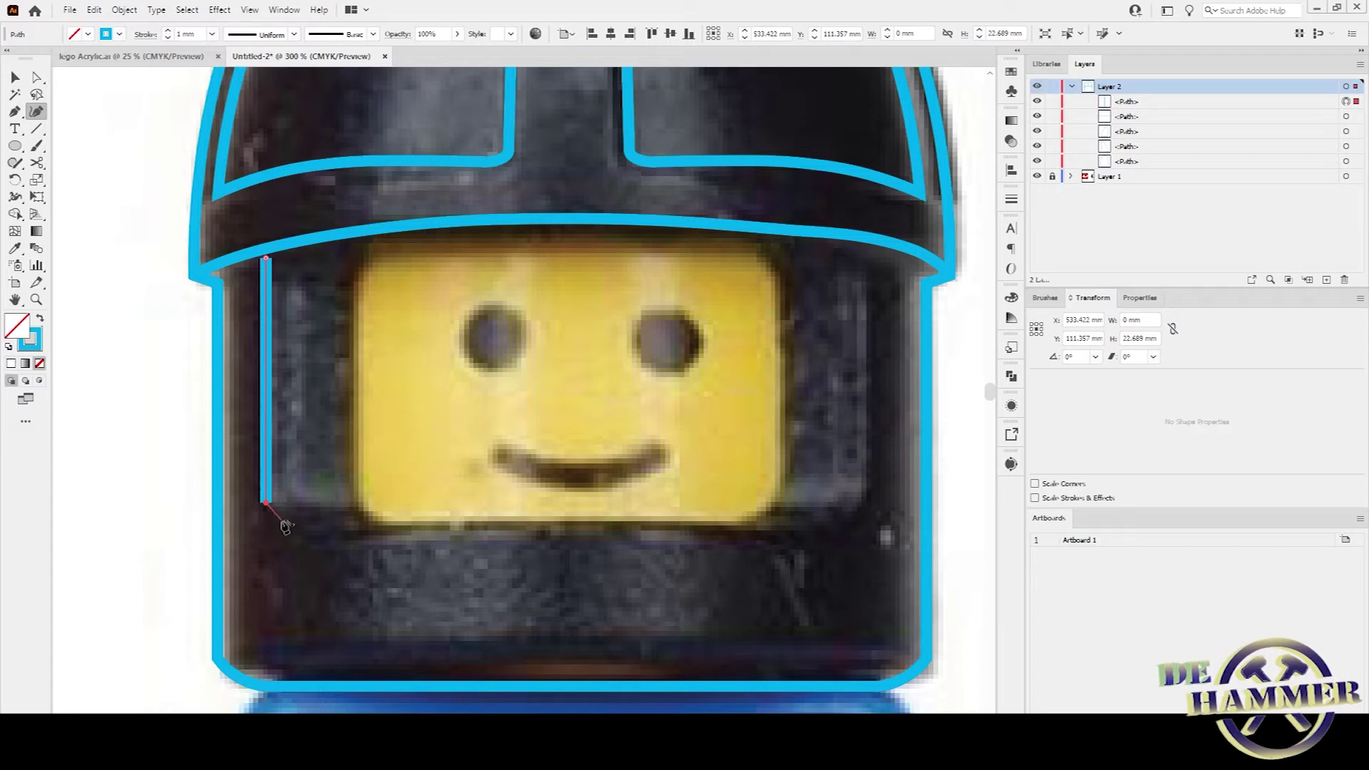
click(281, 521)
click(347, 540)
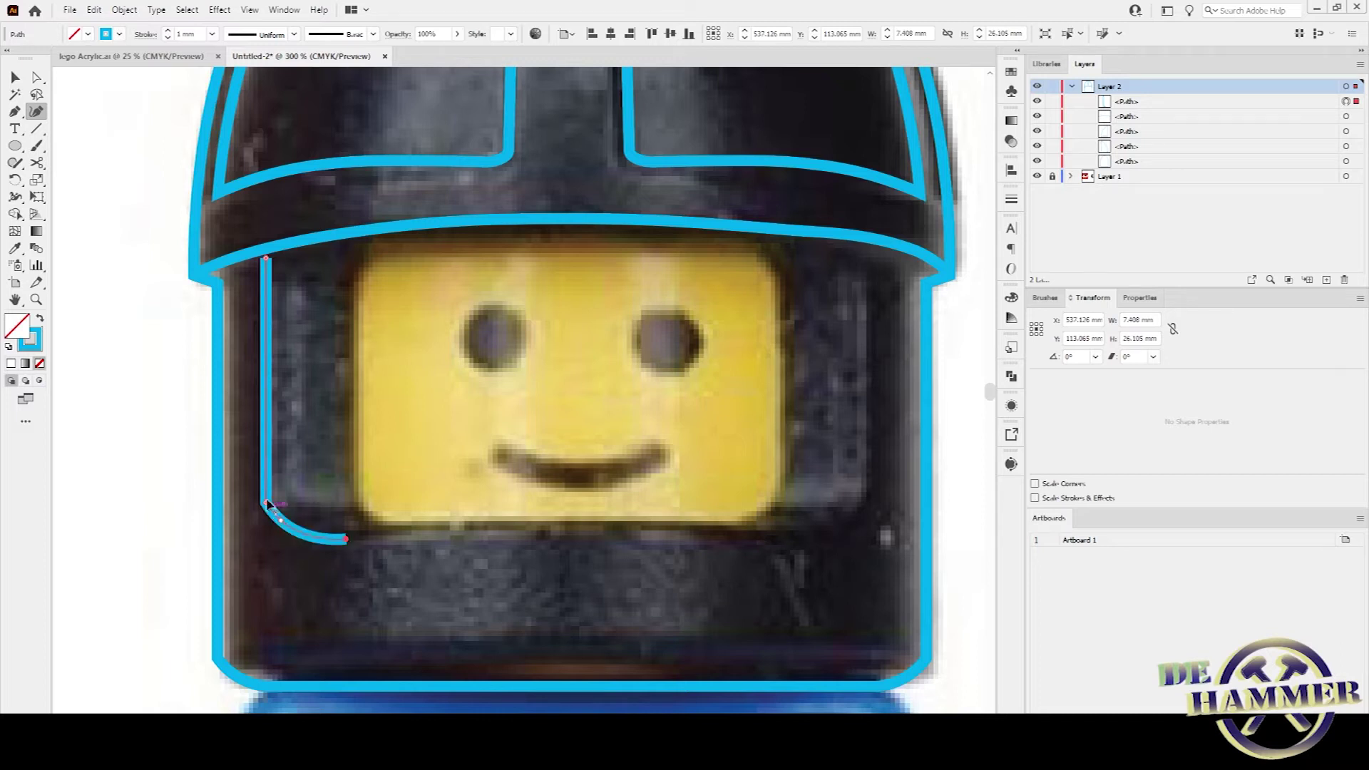
Continue the face opening's path almost straight along its lower edge, just below the yellow face.
click(514, 537)
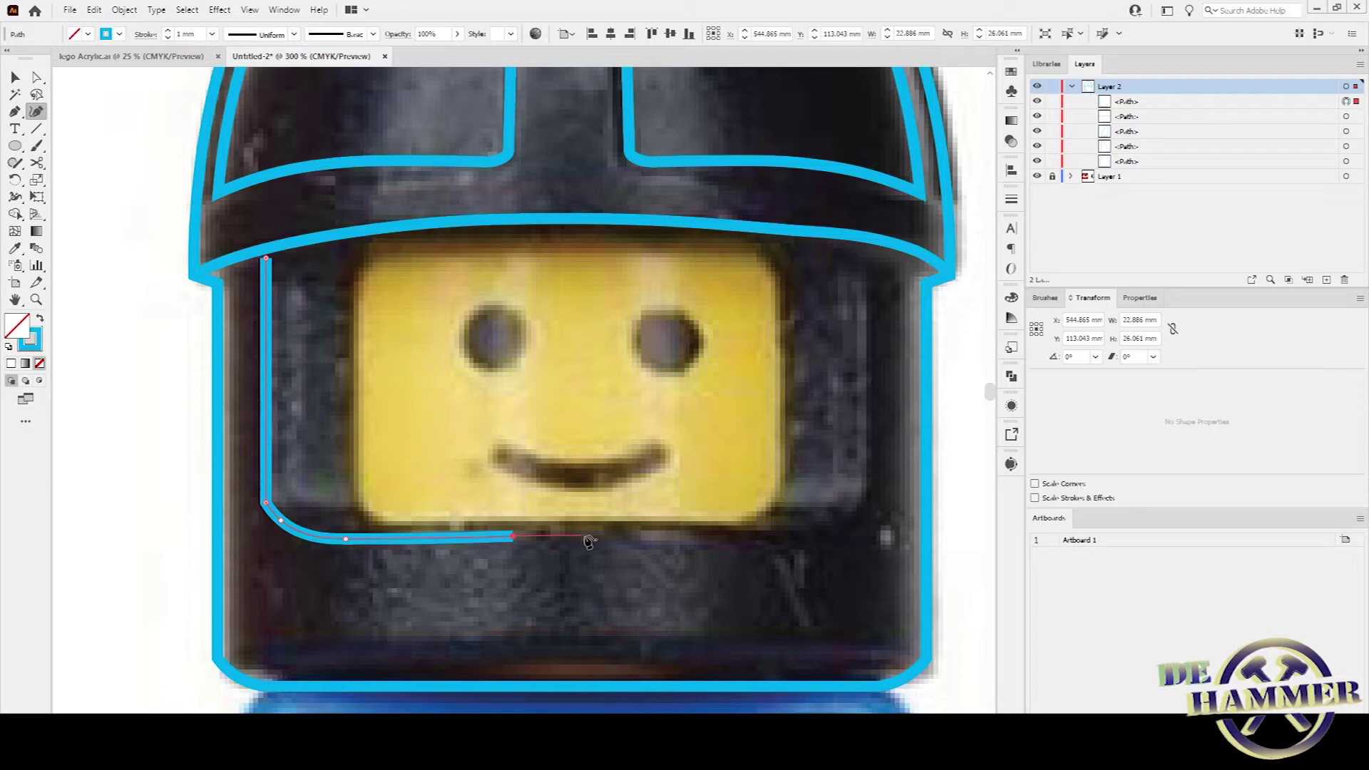
click(585, 536)
click(692, 535)
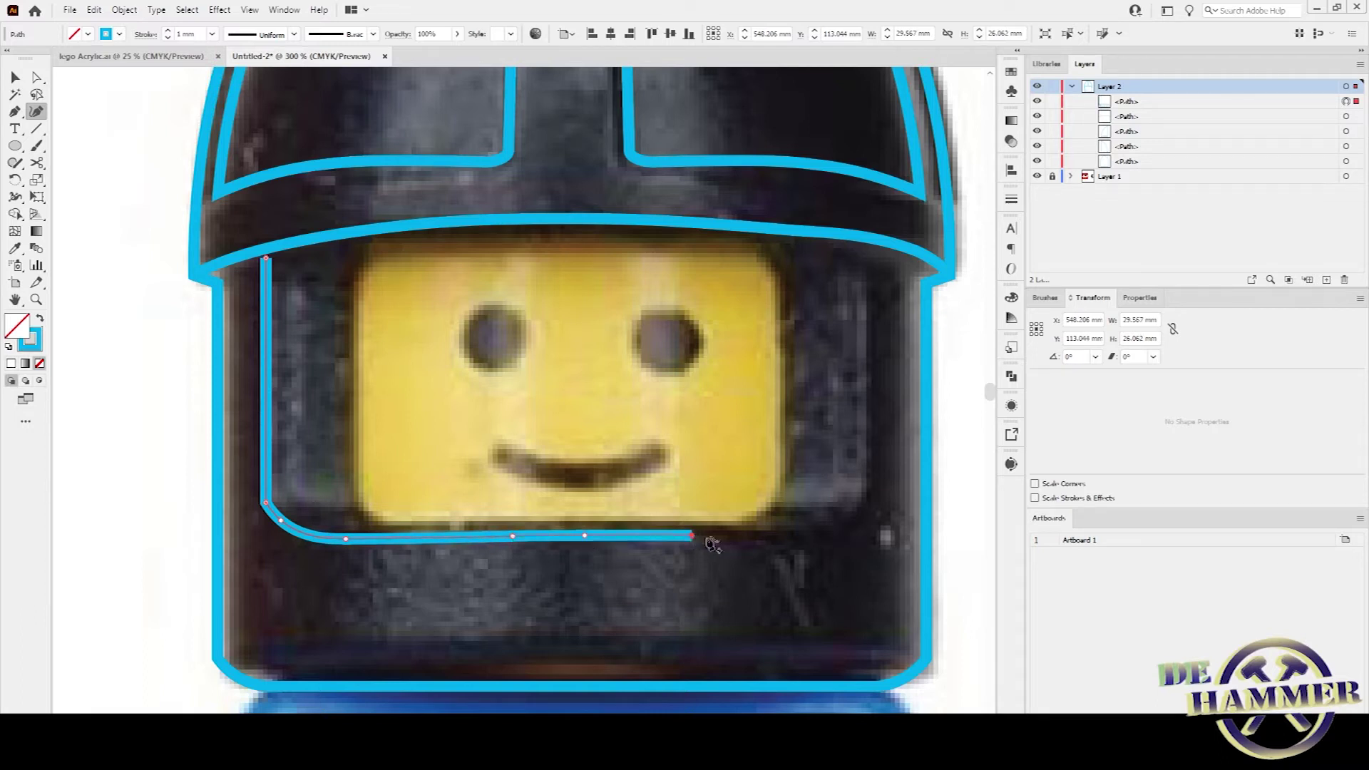
click(768, 538)
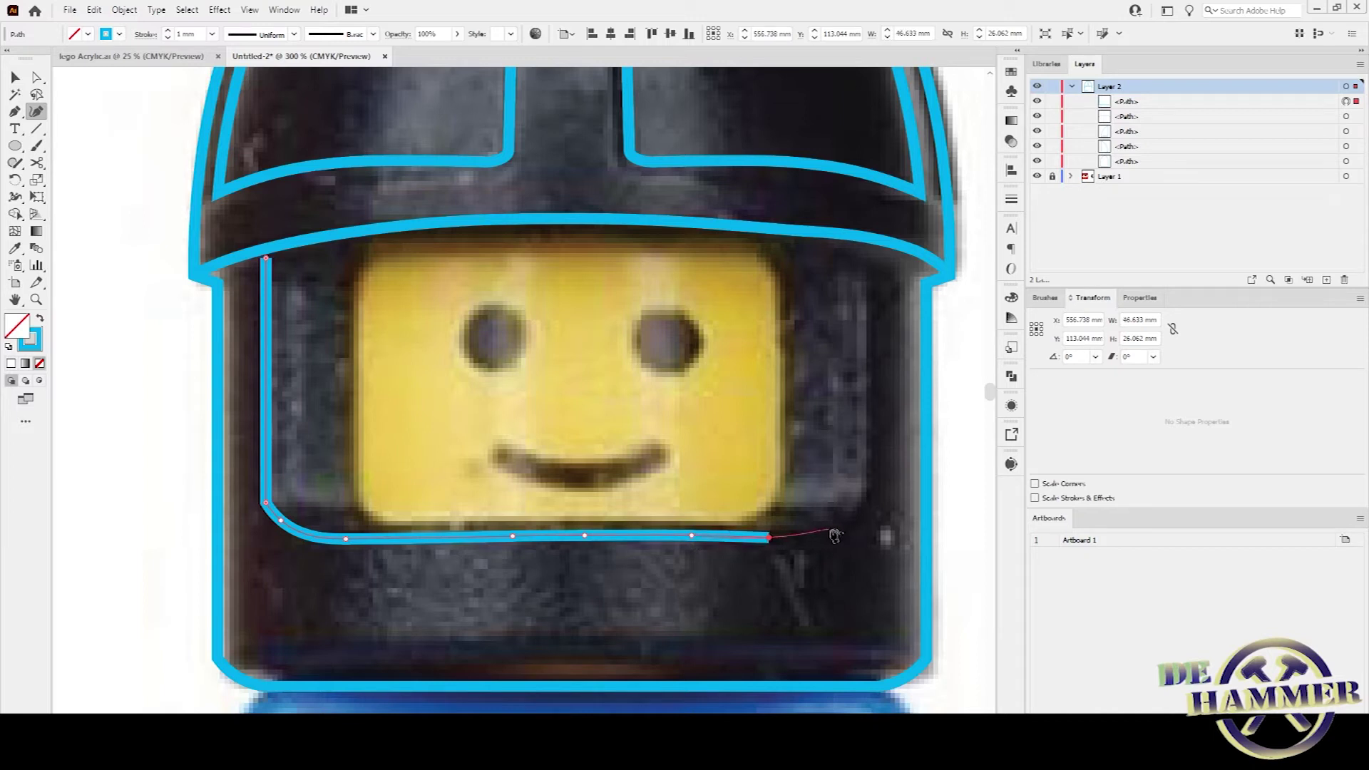
Curve the path around the opening's lower right corner and end it straight up the right side at the brim curve.
click(833, 530)
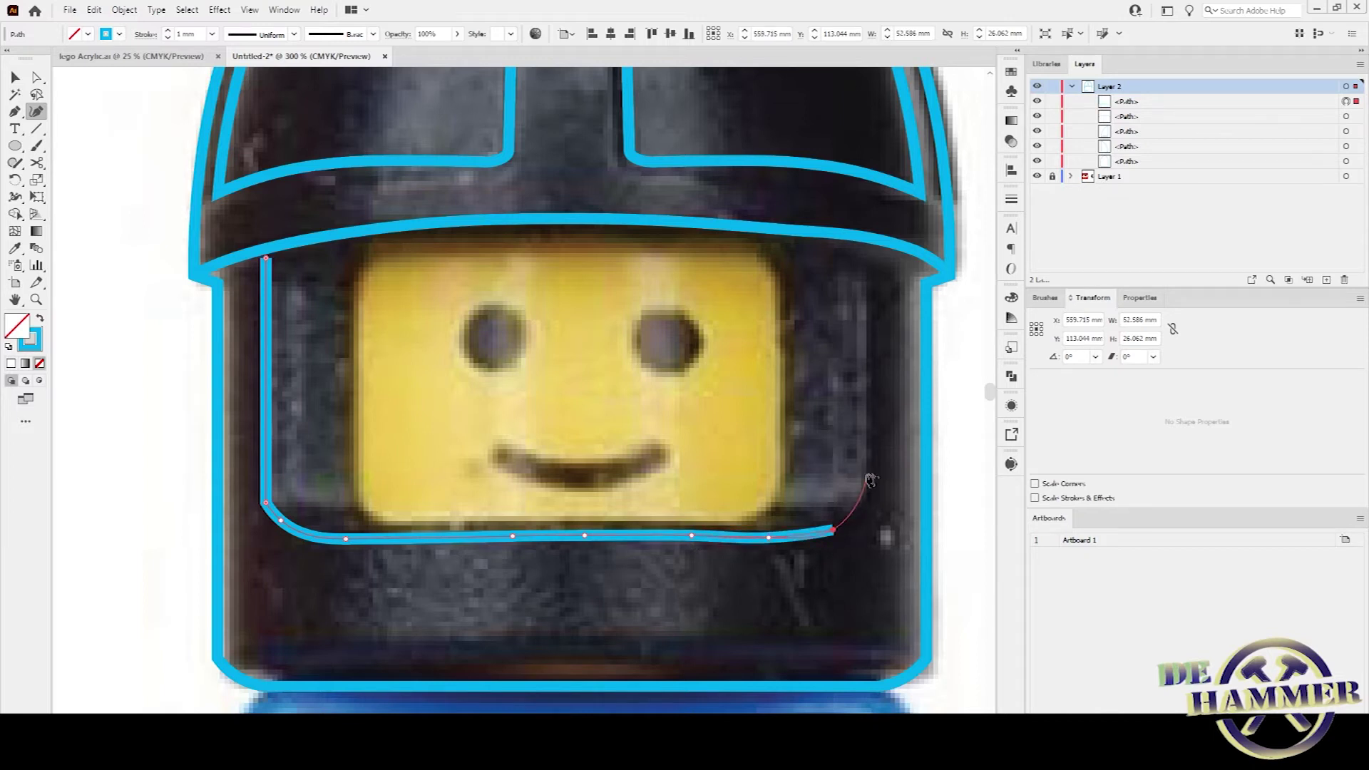
click(867, 474)
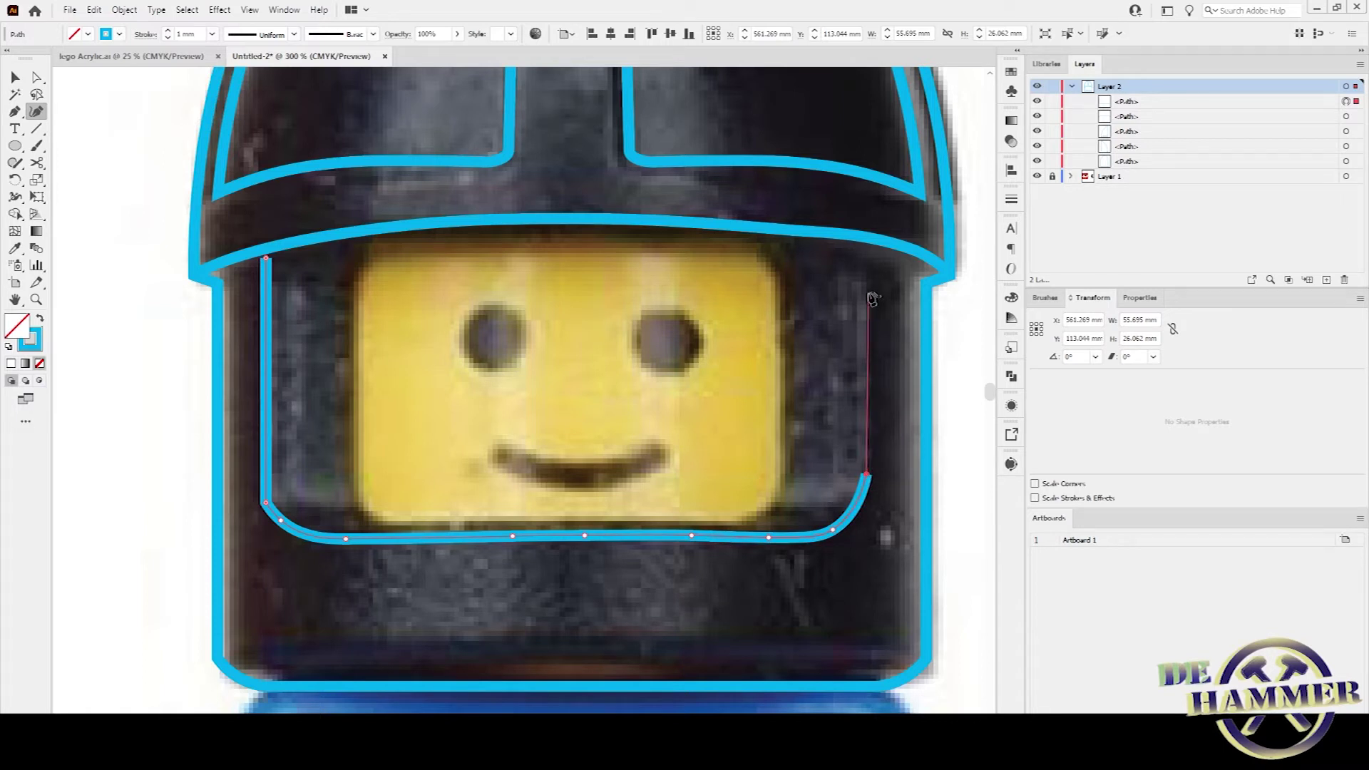
click(866, 246)
key(a)
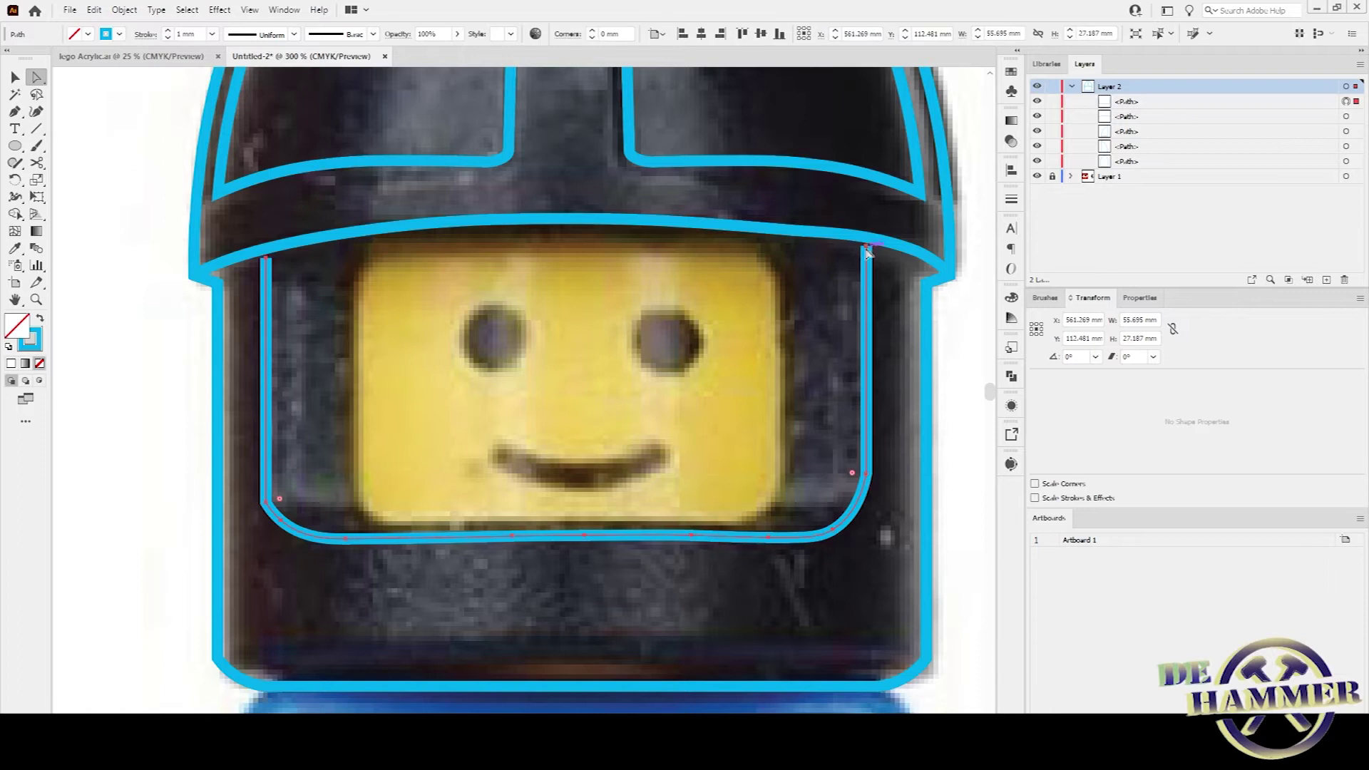
Extend both upper ends of the face opening's path up onto the brim curve.
drag(866, 247, 865, 243)
drag(265, 261, 266, 252)
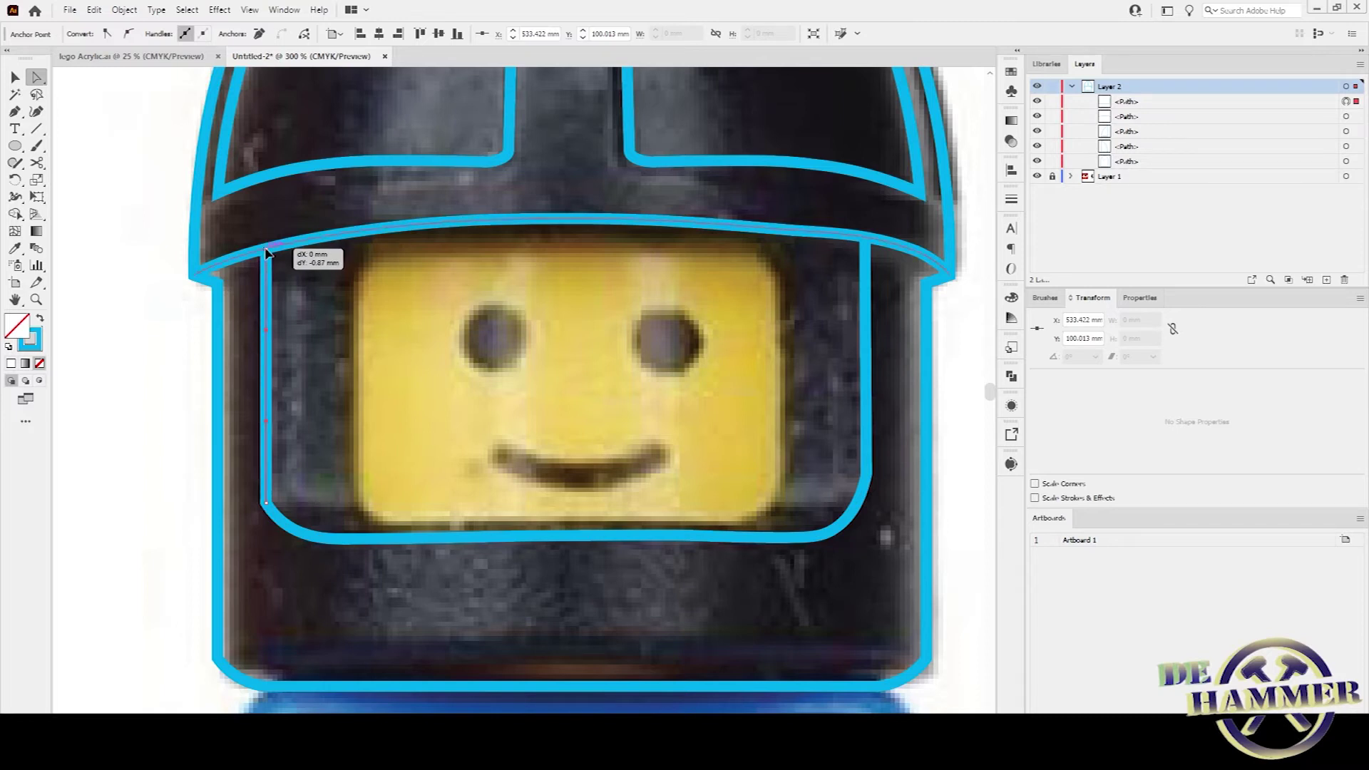
drag(266, 252, 266, 252)
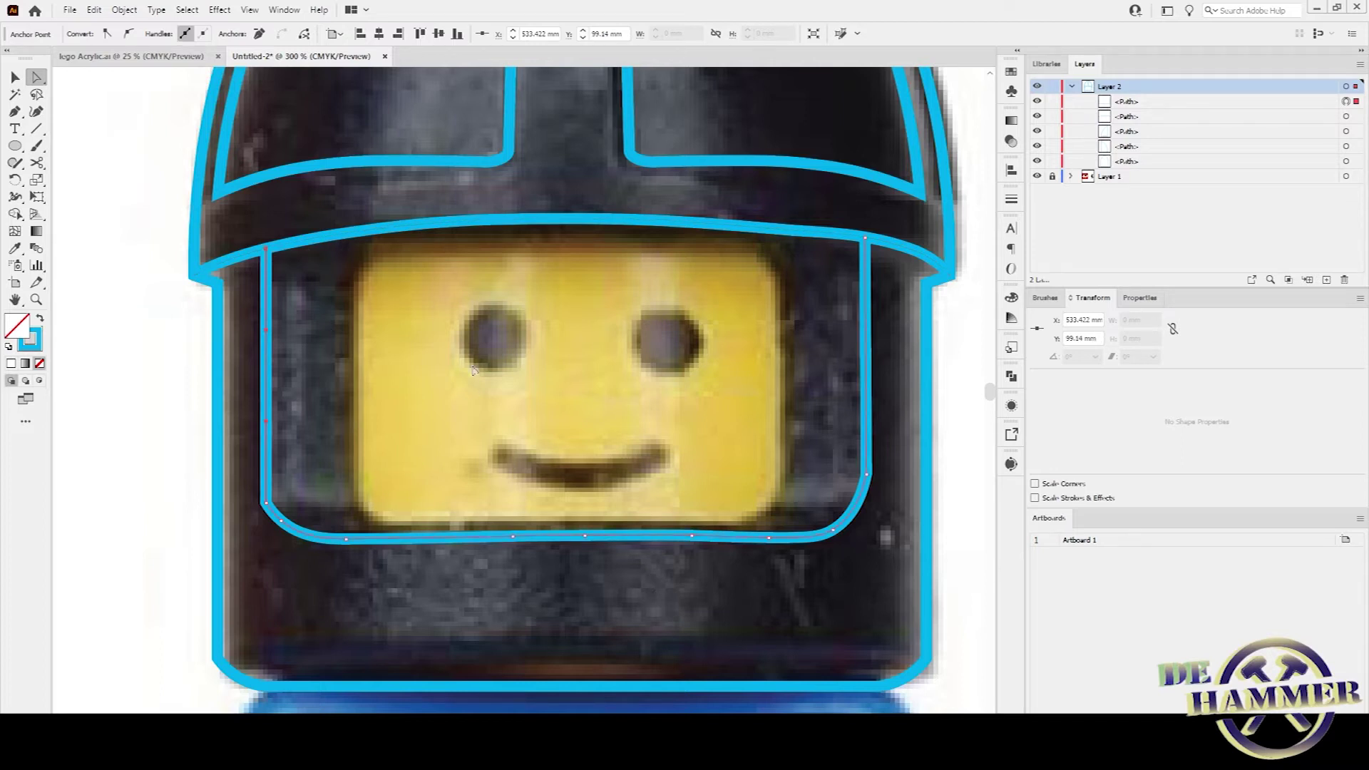
Draw a circle about 5.76 mm in diameter over the face's left eye with the Ellipse tool.
click(15, 147)
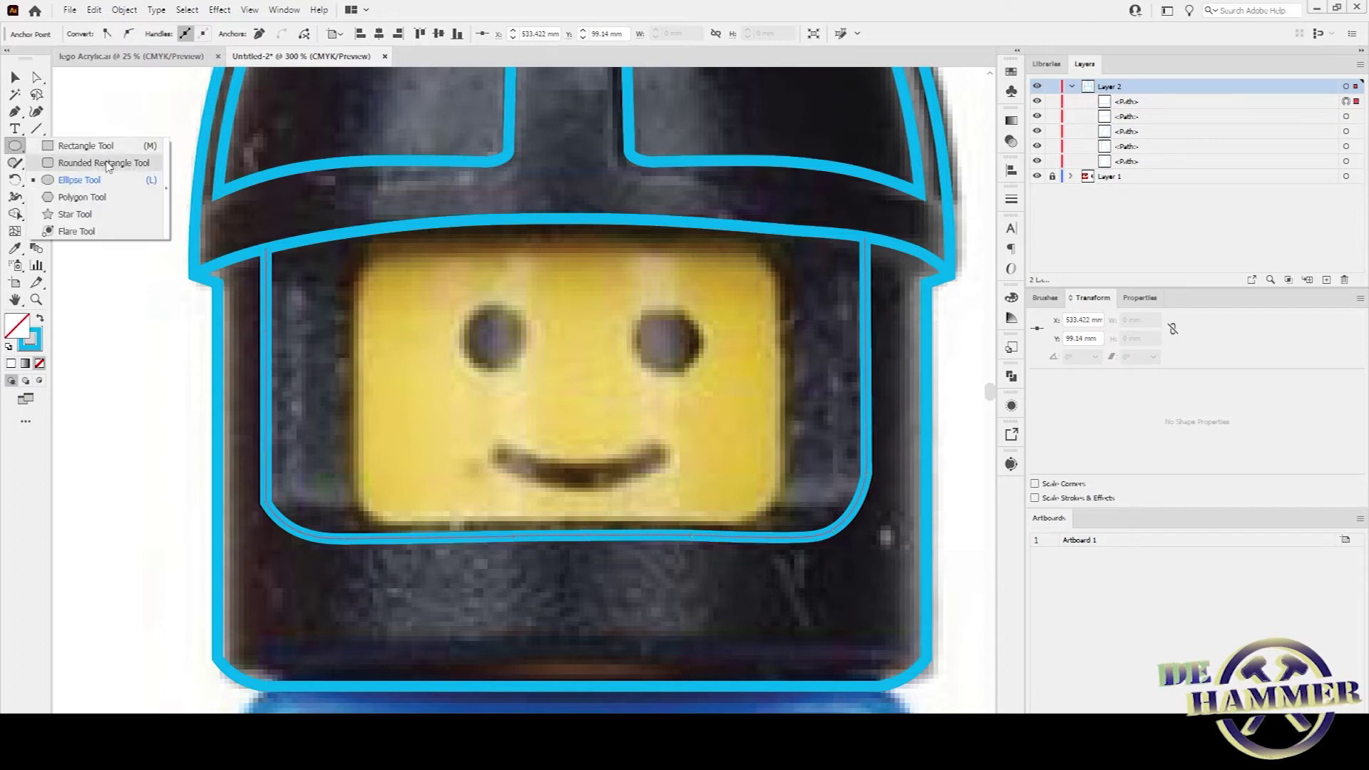
click(80, 181)
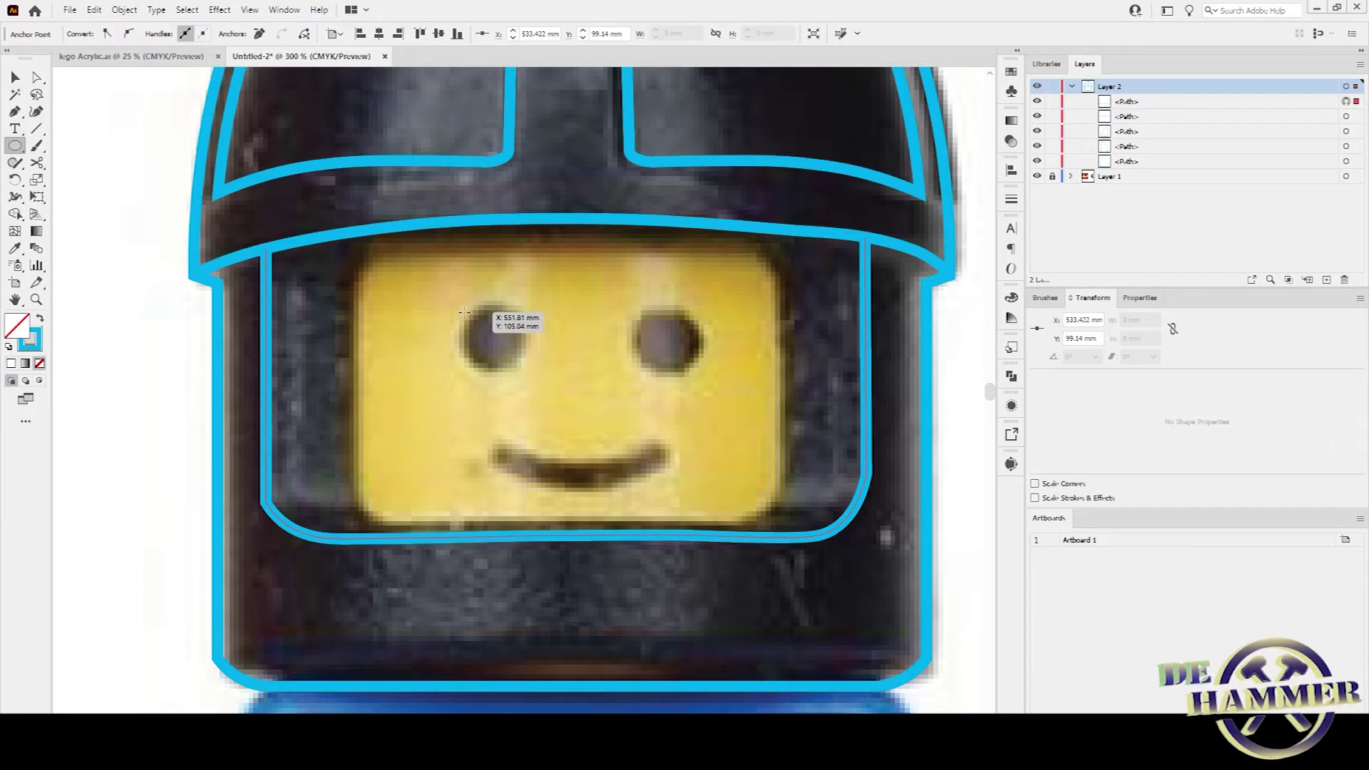
drag(461, 306, 526, 368)
Paste a copy of the eye circle behind the original and shift it horizontally onto the right eye.
key(v)
key(a)
key(ctrl+c)
key(ctrl+b)
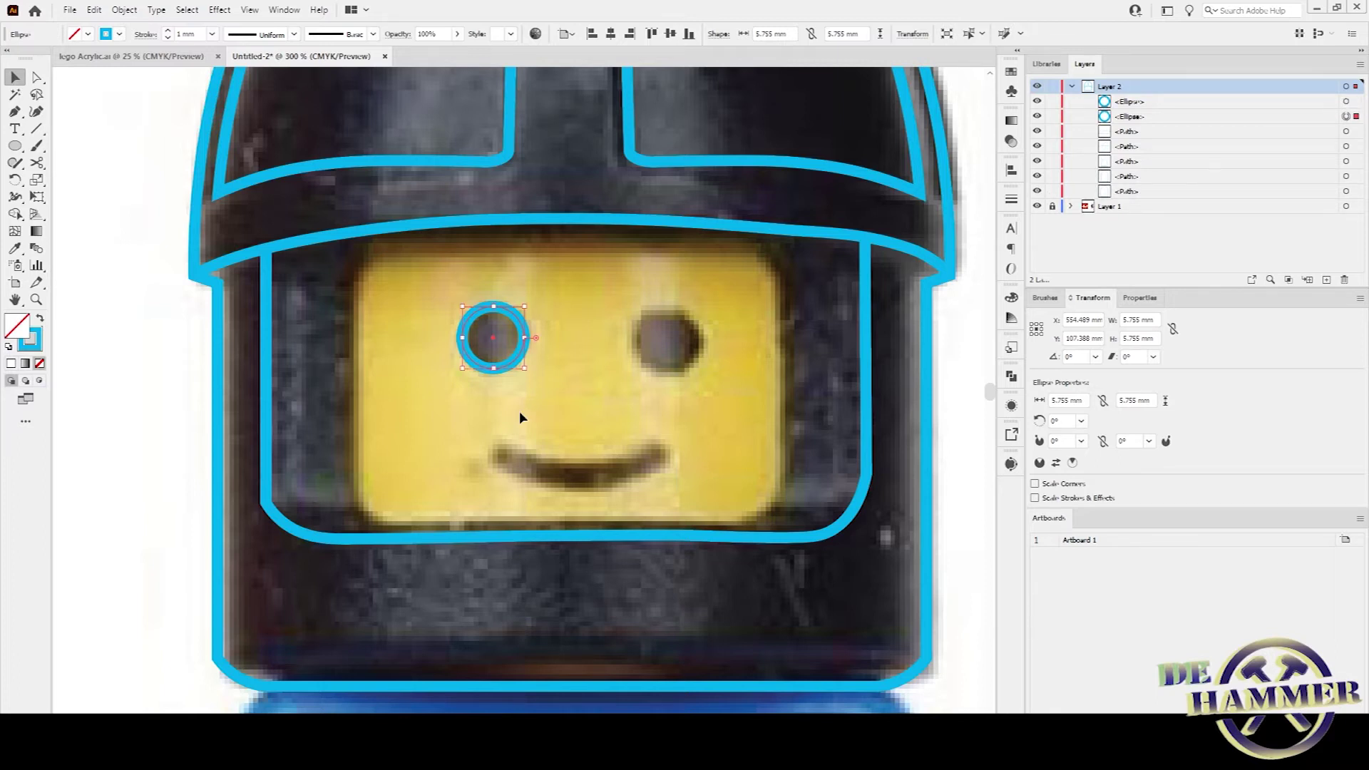
key(Right)
key(Right)
key(Right)
key(Right)
key(Right)
key(Right)
key(Right)
key(Right)
key(Right)
key(Right)
key(Right)
key(Right)
key(Right)
key(Right)
key(Right)
key(Right)
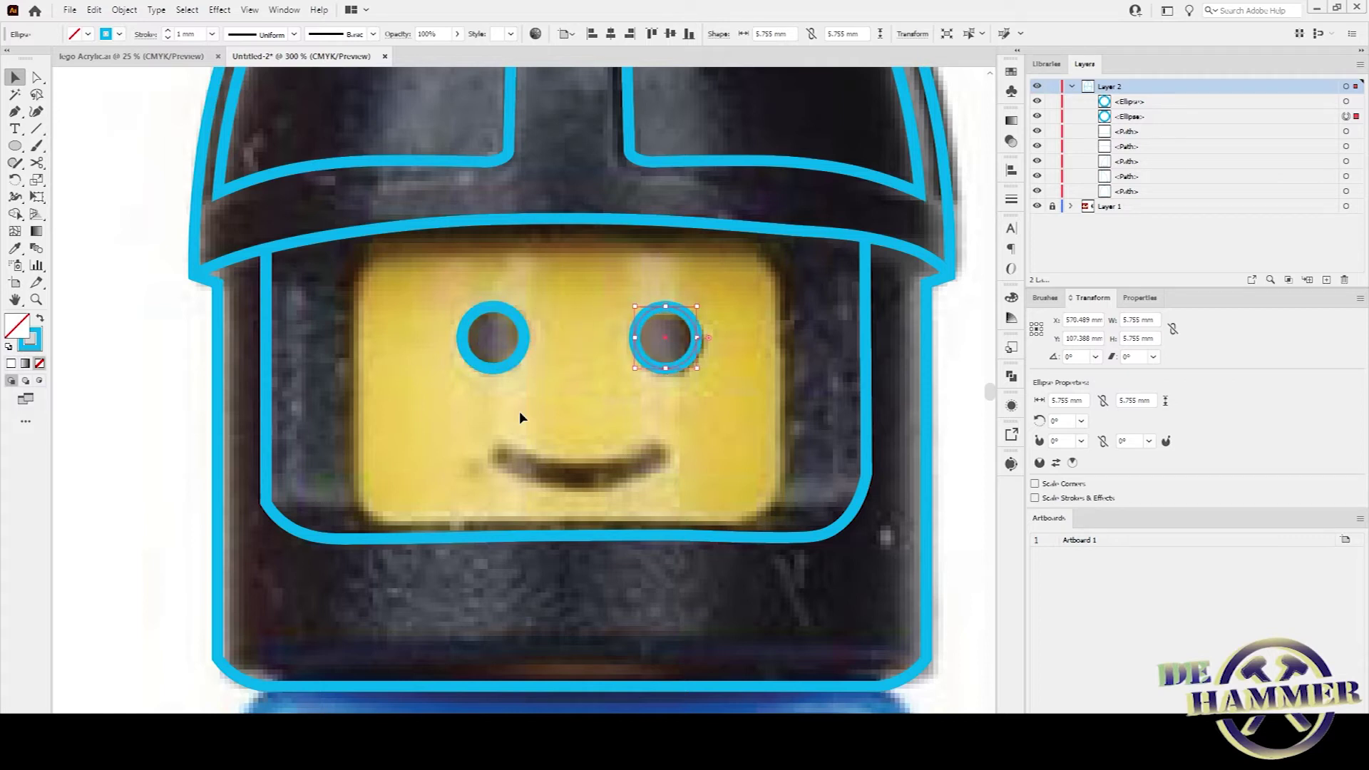
key(Right)
Trace the left half of the yellow face with the Curvature tool, from below the brim around both left corners to the lower edge's middle.
click(36, 111)
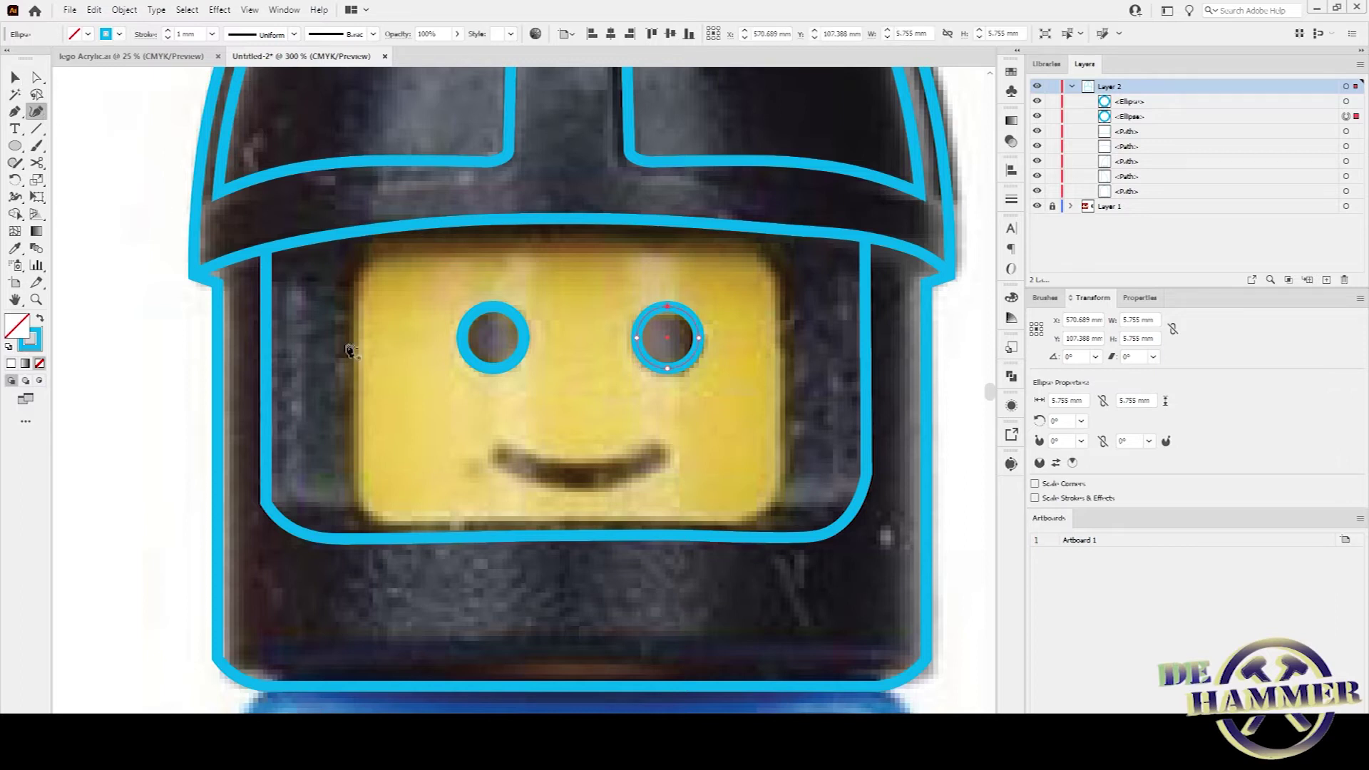
click(386, 239)
click(360, 274)
click(353, 297)
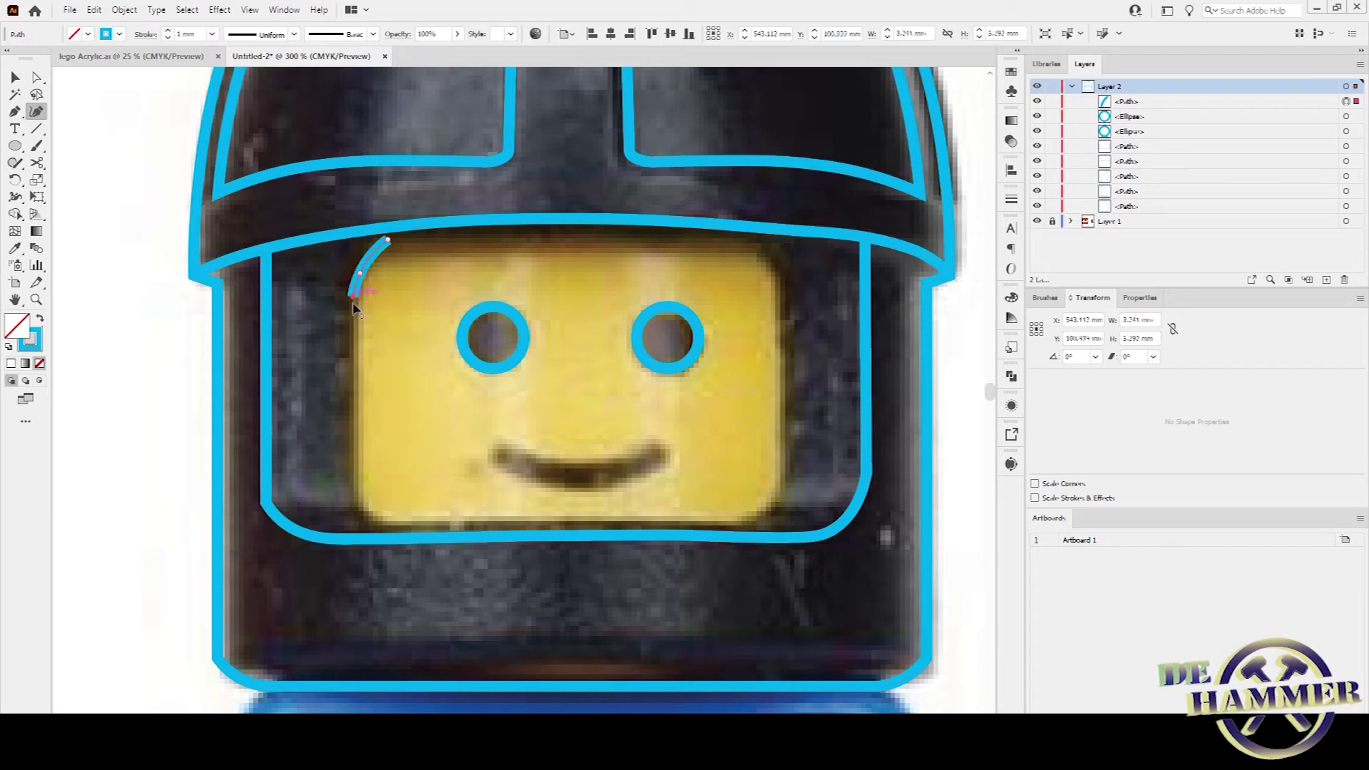
click(353, 481)
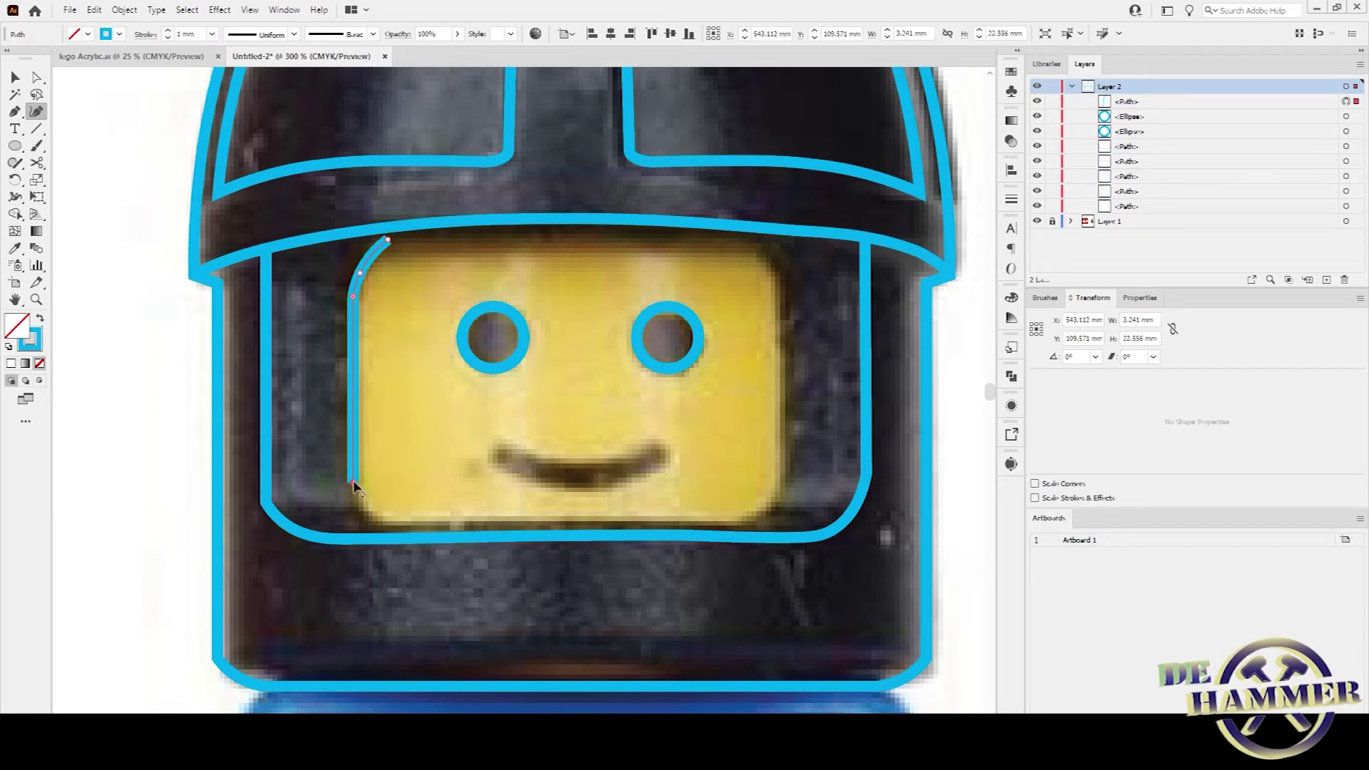
click(390, 521)
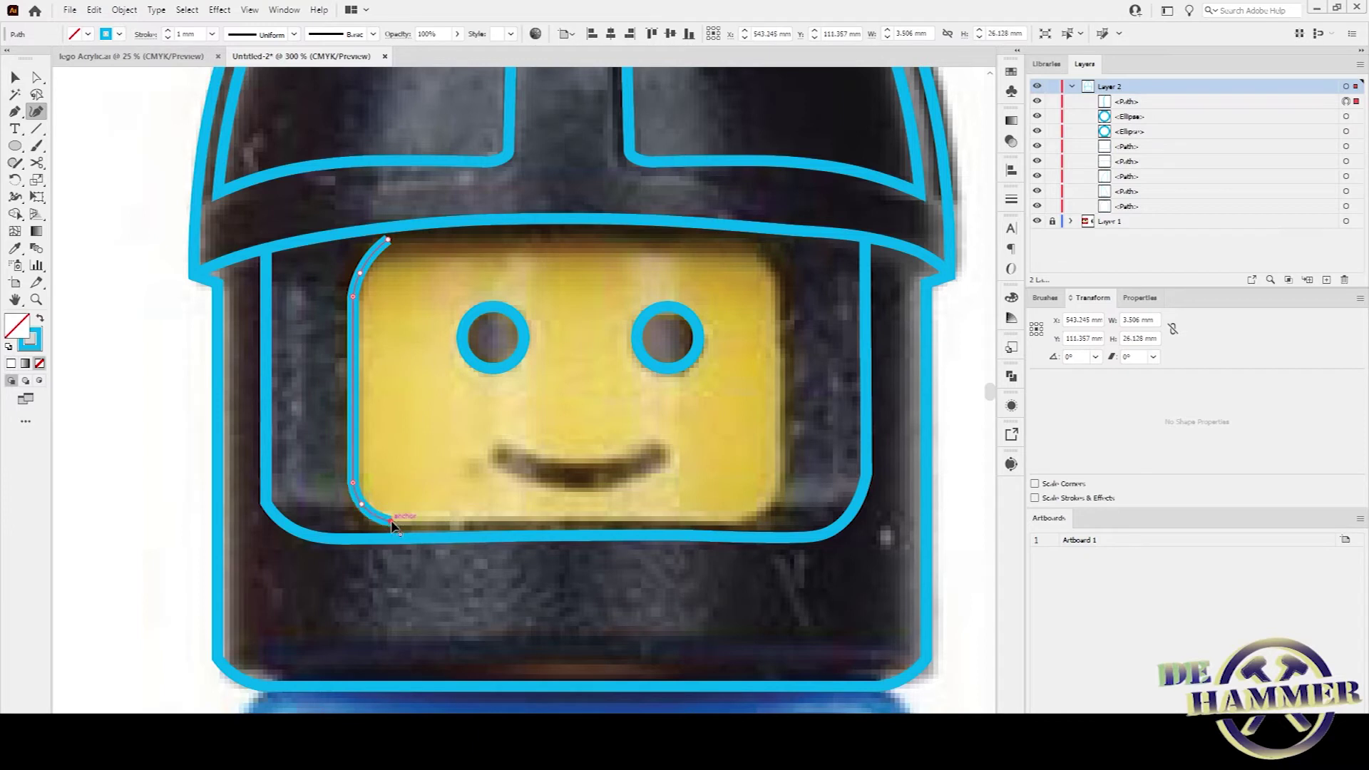
click(578, 522)
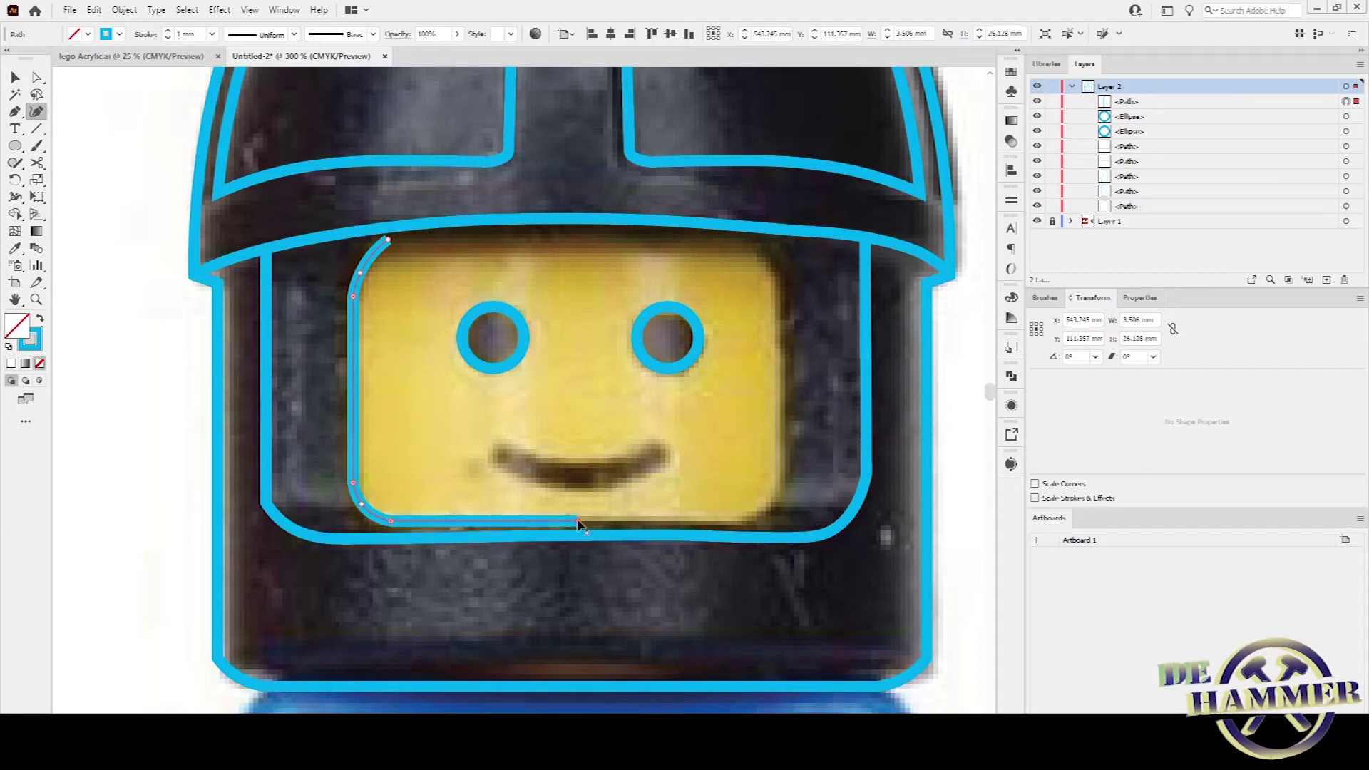
key(v)
key(a)
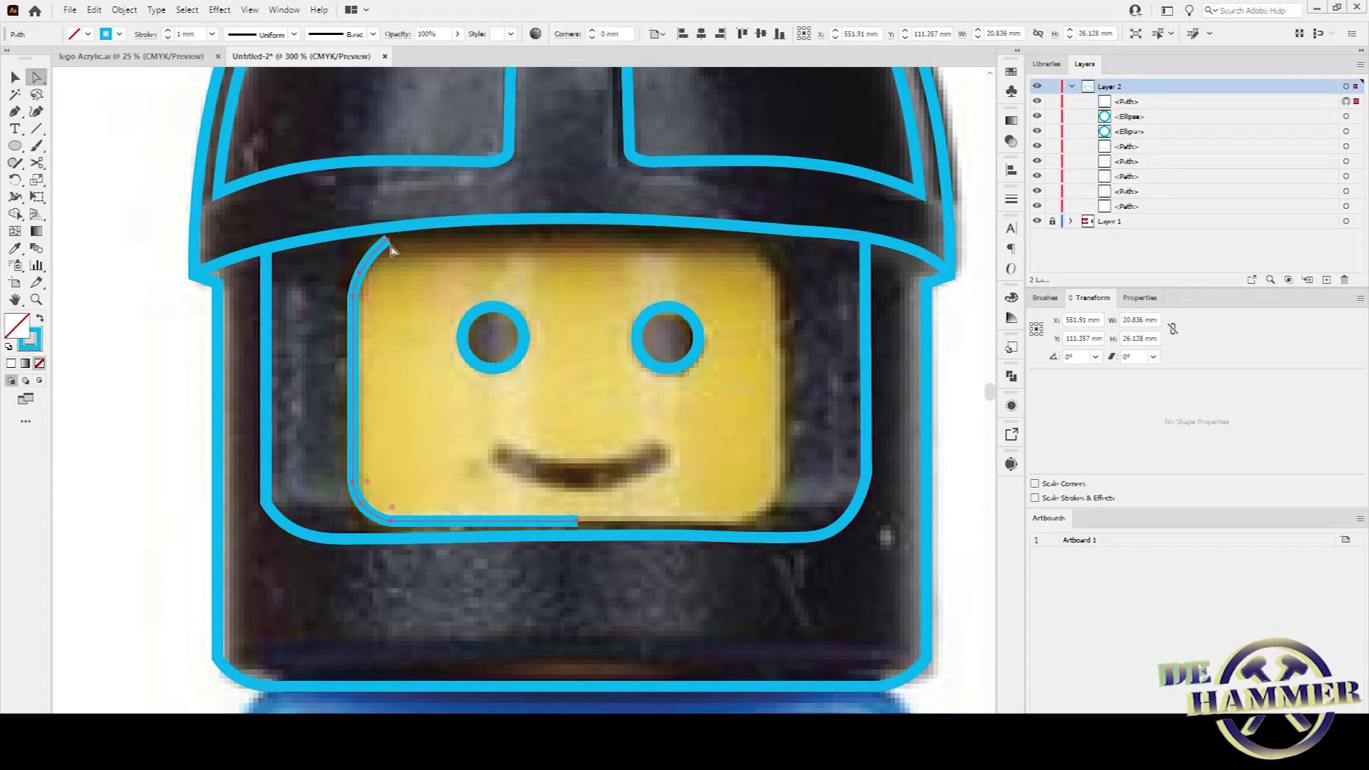
Paste a copy of the half face outline behind the original and reflect it left to right.
key(v)
drag(417, 471, 341, 408)
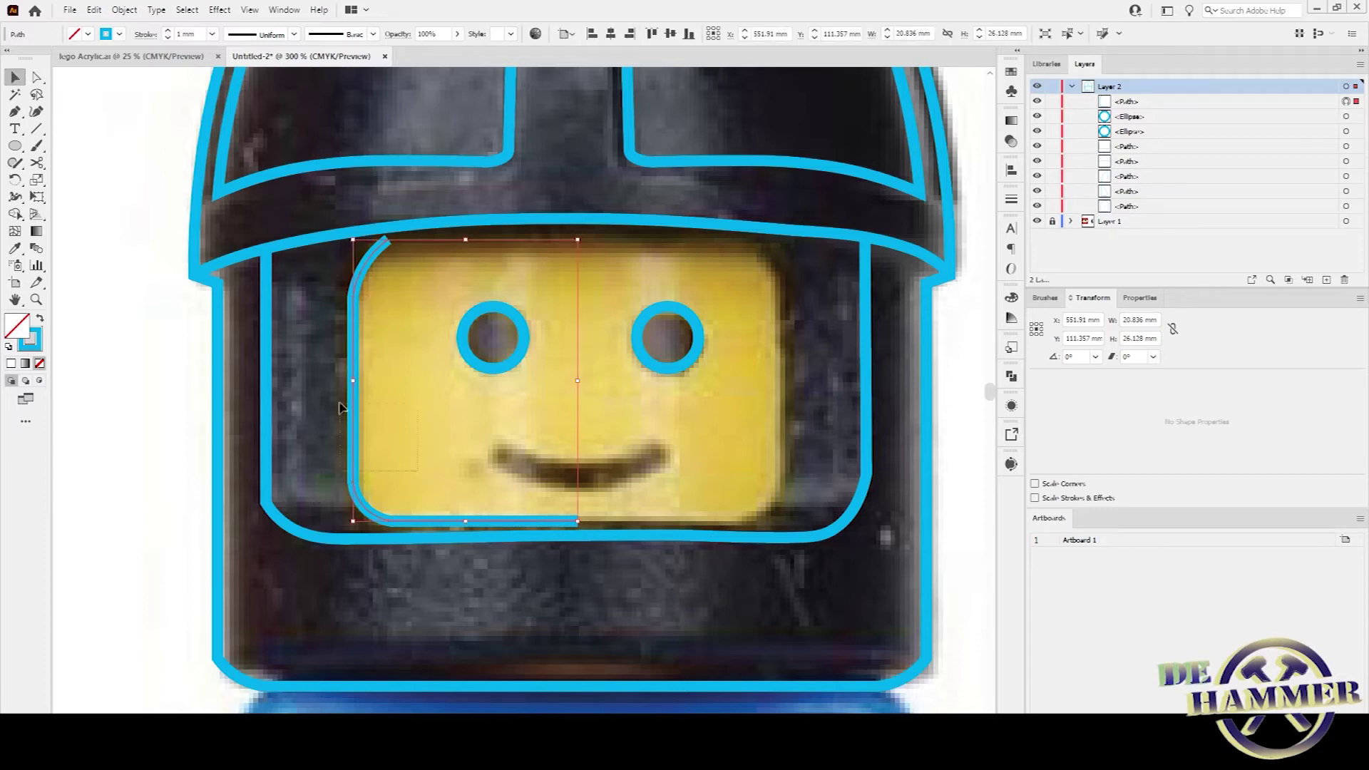
key(a)
key(ctrl+c)
key(ctrl+b)
right_click(340, 407)
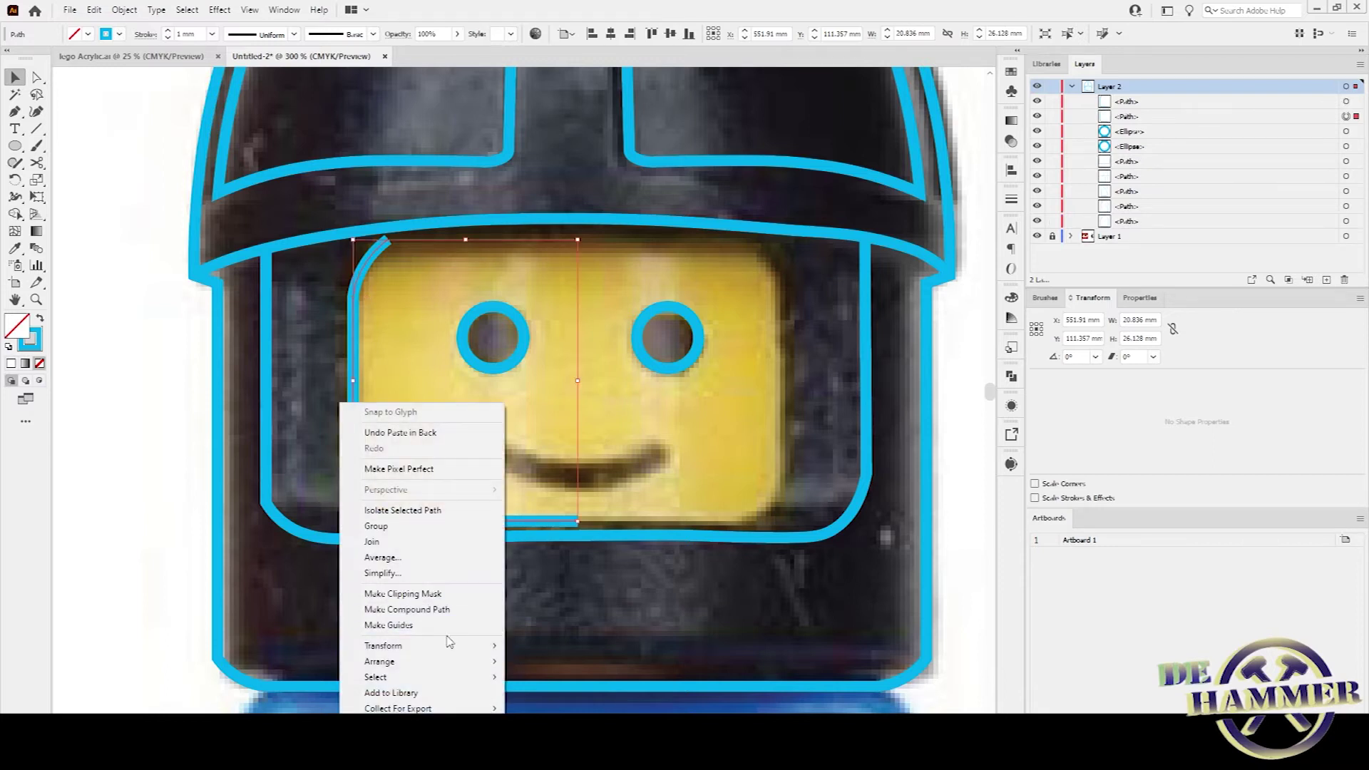
mouse_move(457, 646)
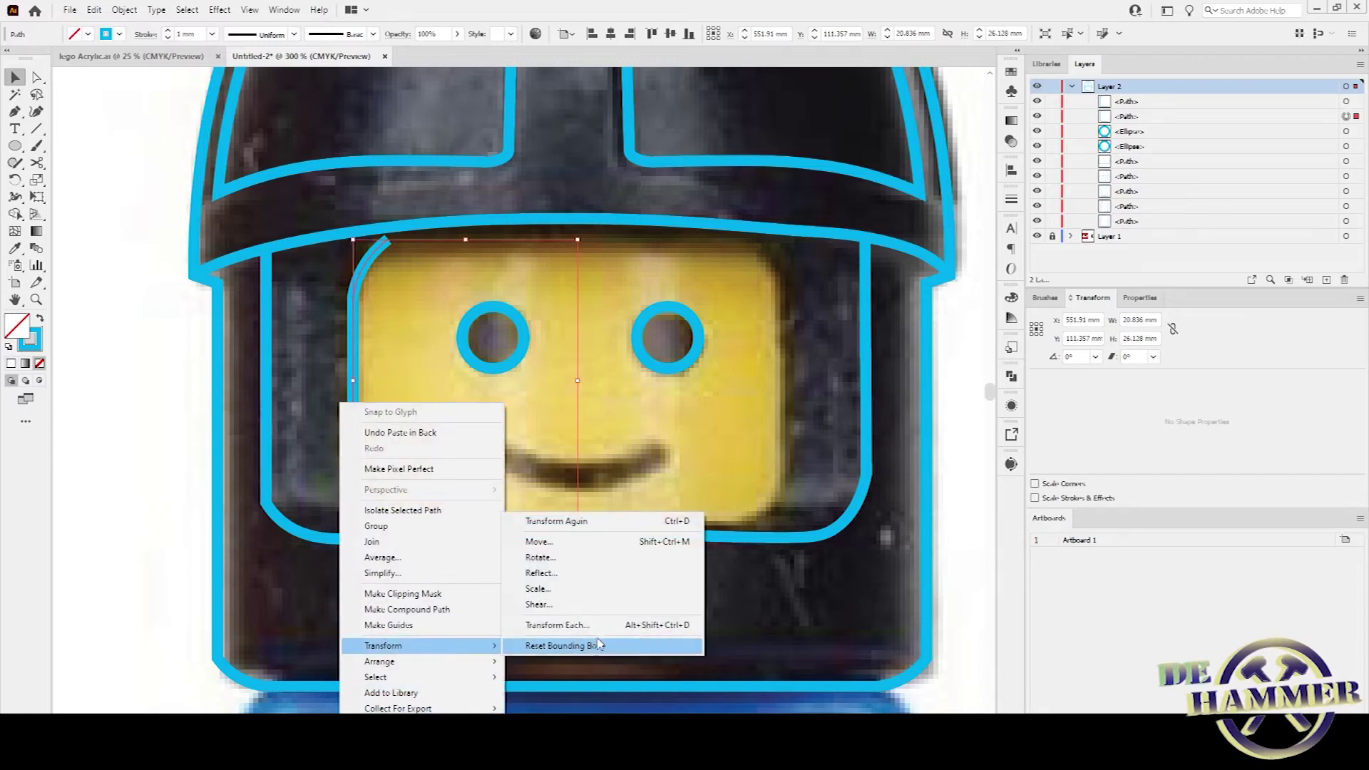
click(580, 573)
click(121, 231)
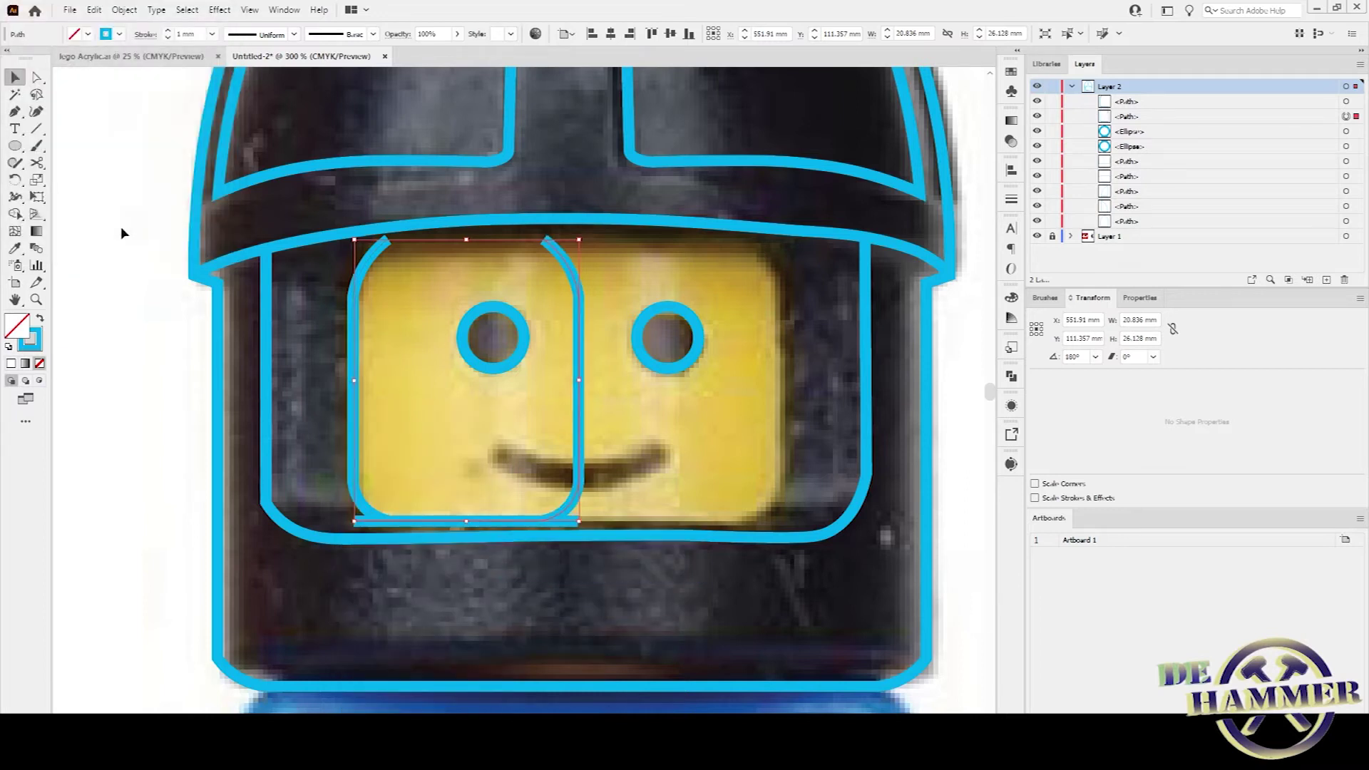
Shift the mirrored half horizontally to the right until its lower end meets the left half's lower end.
key(shift+Right)
key(shift+Right)
key(shift+Right)
key(shift+Right)
key(shift+Right)
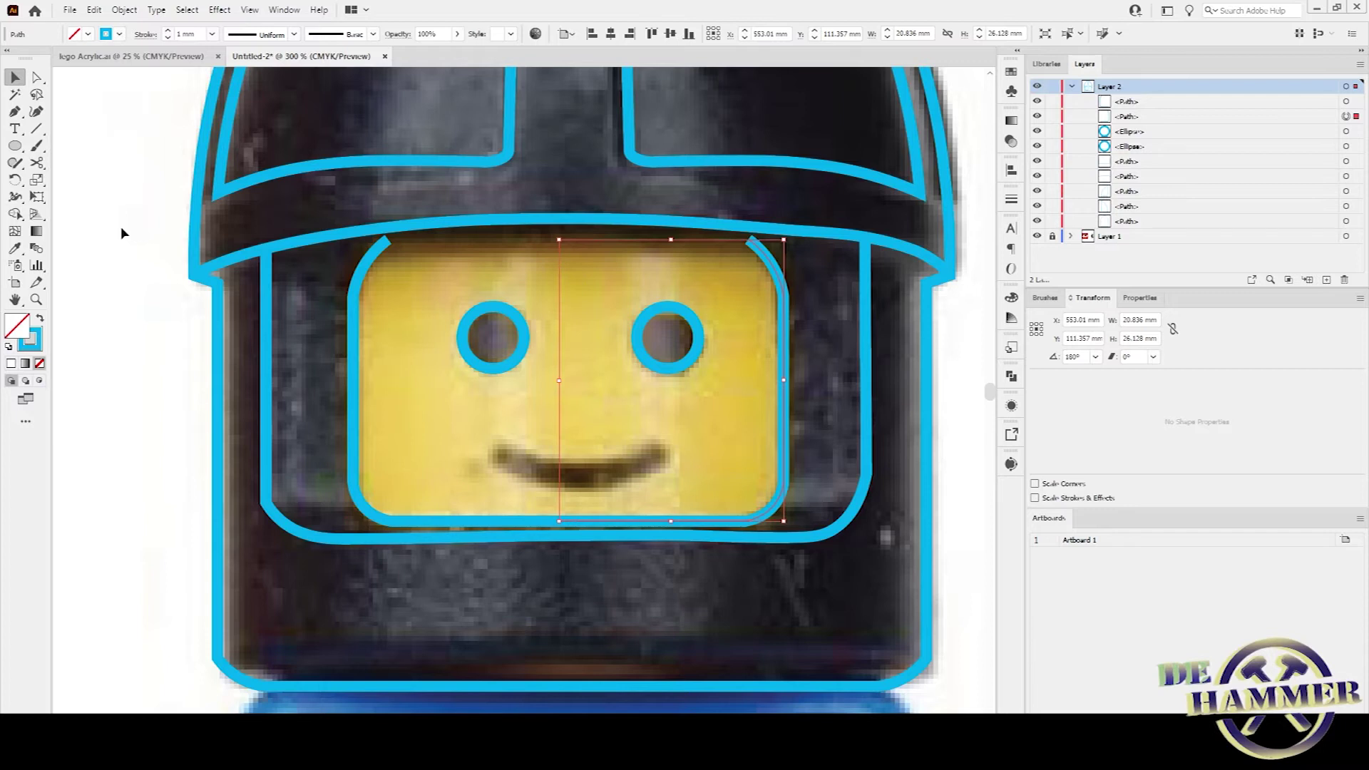
key(Right)
key(Right)
key(Right)
key(Right)
key(Right)
key(Right)
key(Right)
key(Right)
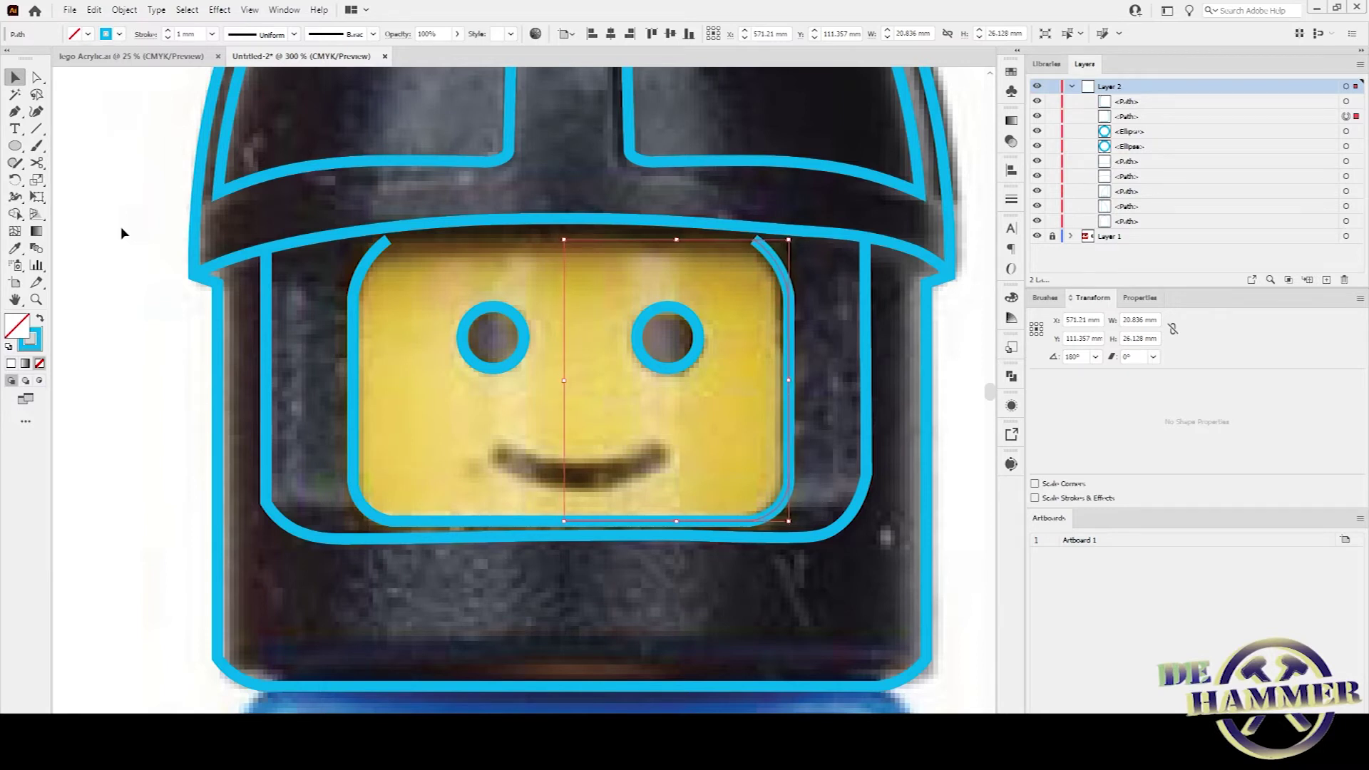
key(Right)
key(Right)
key(Right)
key(Right)
key(Right)
key(Right)
key(Right)
key(Right)
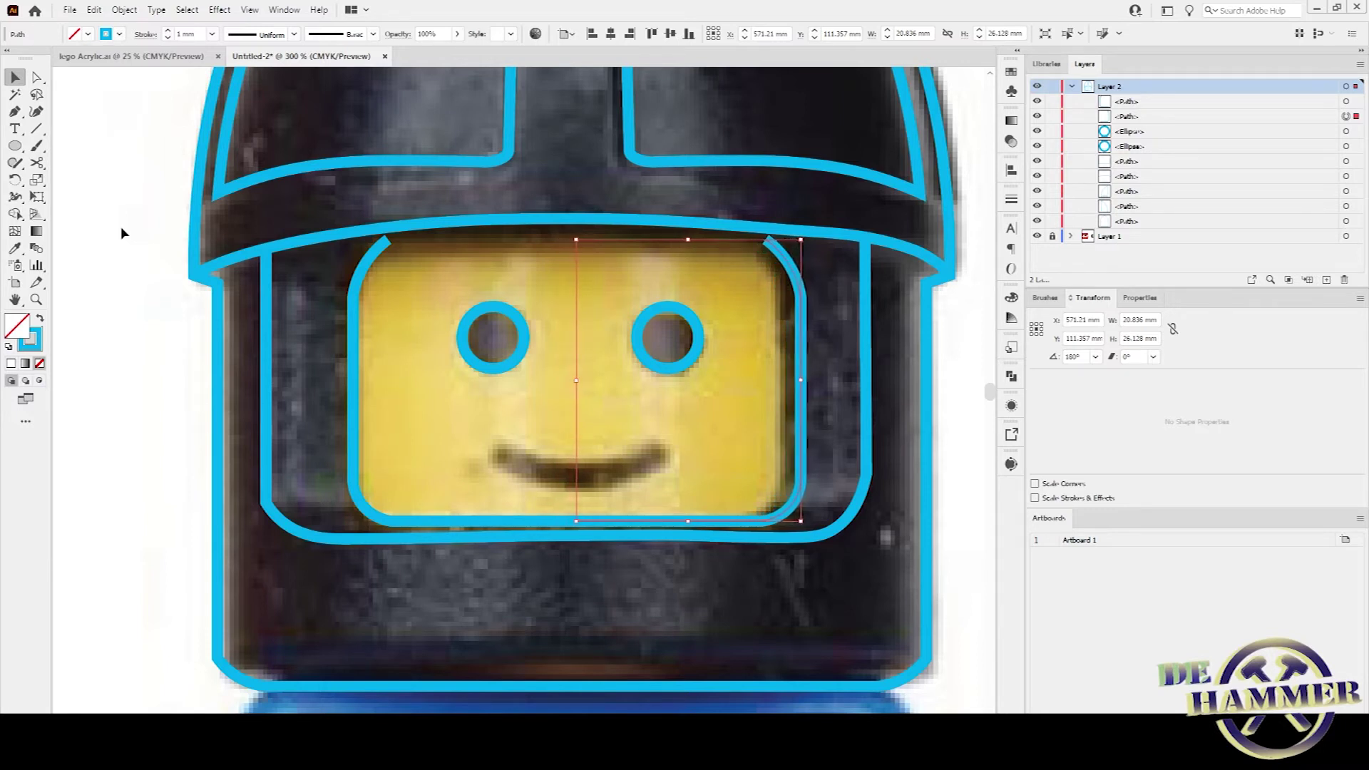
key(a)
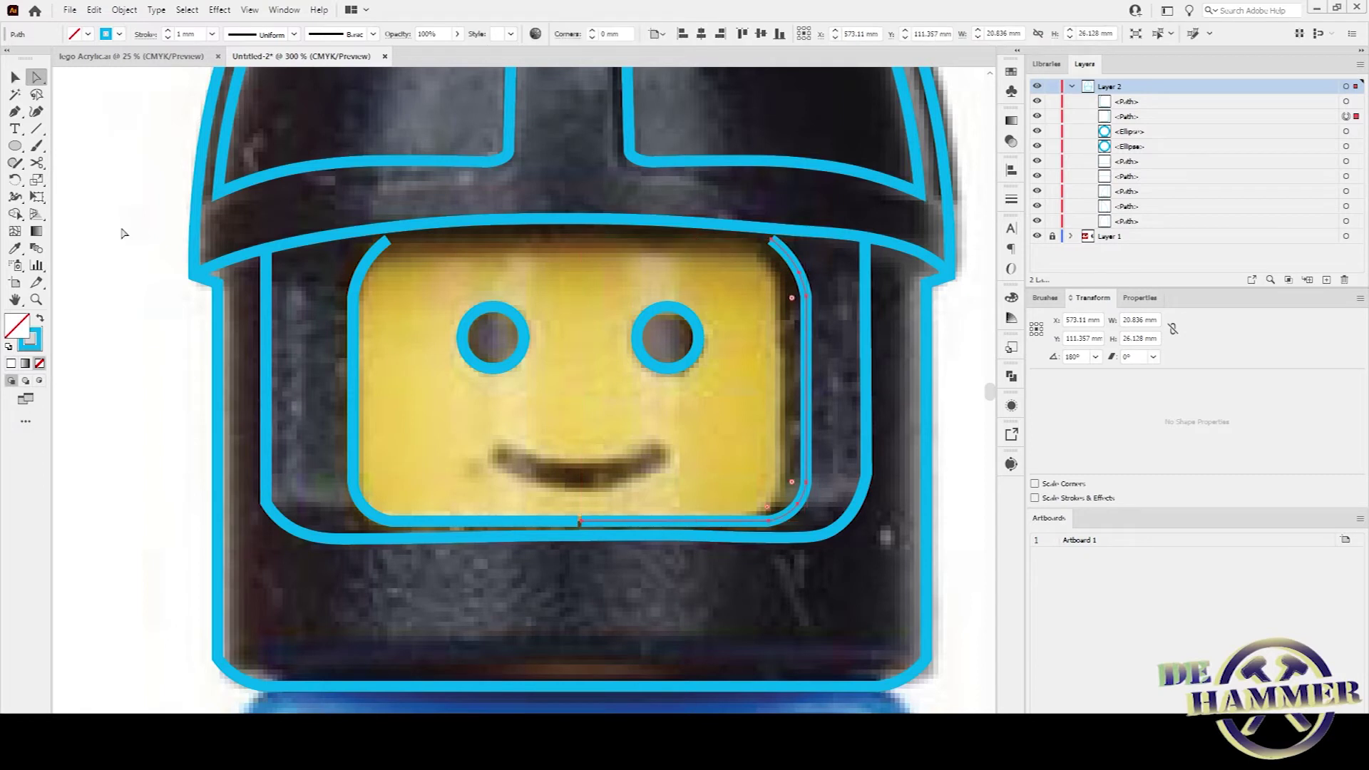
Shorten the left half's lower end and nudge the mirrored half back left onto the yellow face's right edge.
click(579, 523)
drag(579, 523, 533, 522)
key(v)
click(824, 376)
key(Left)
key(Left)
key(Left)
key(Left)
key(Left)
key(Left)
key(Left)
key(Left)
key(Left)
key(Left)
key(Left)
key(Left)
key(Left)
key(Left)
key(Left)
key(Left)
key(Left)
key(Left)
key(Left)
key(a)
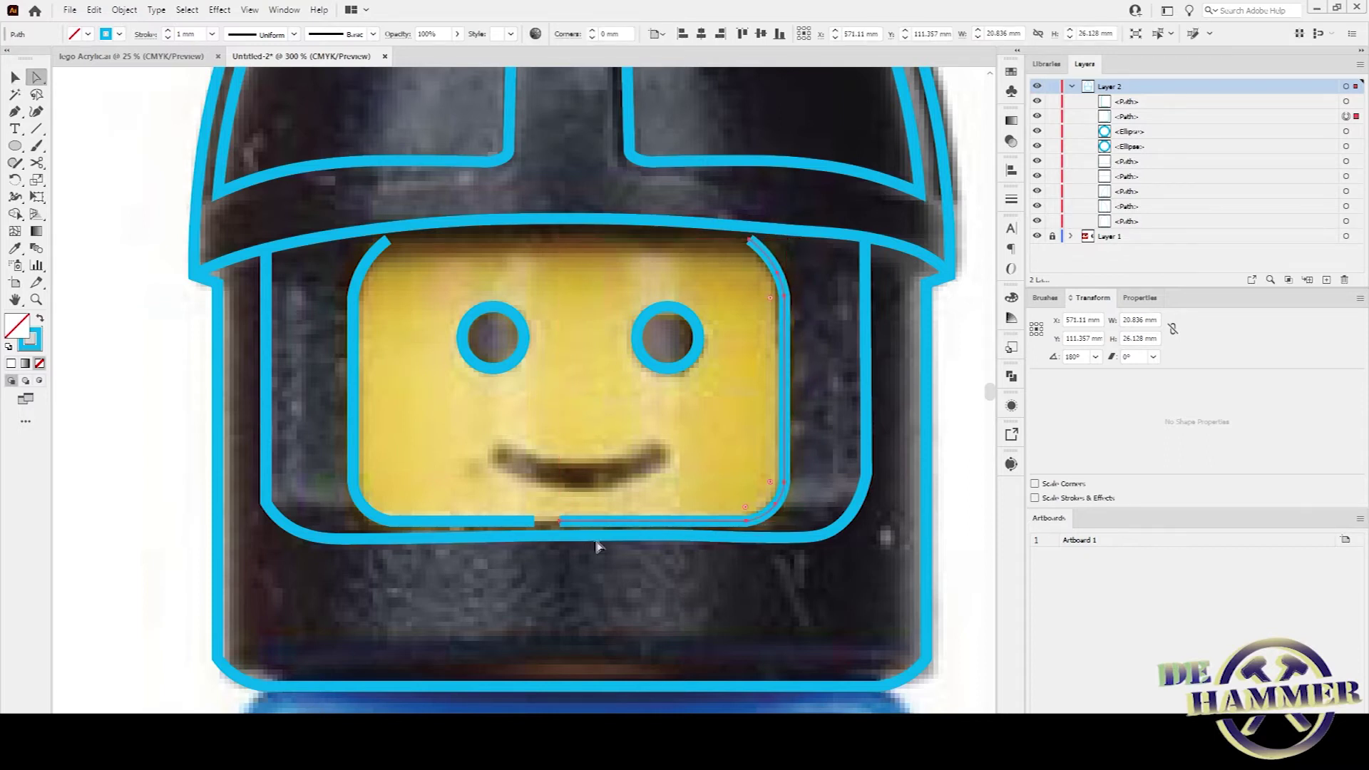
Move the left half's lower end onto the mirrored half's lower end and select both meeting endpoints.
click(536, 526)
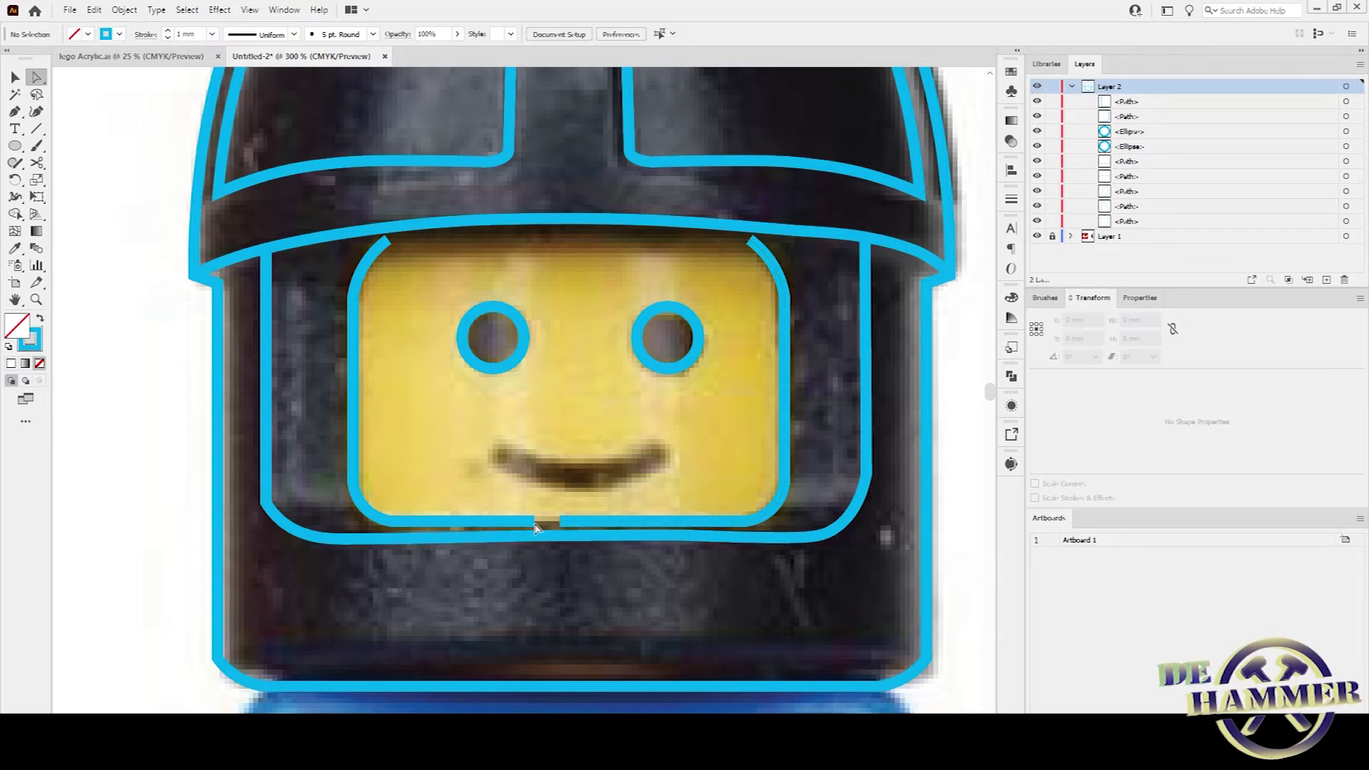
click(535, 522)
drag(537, 522, 557, 516)
shift+click(568, 526)
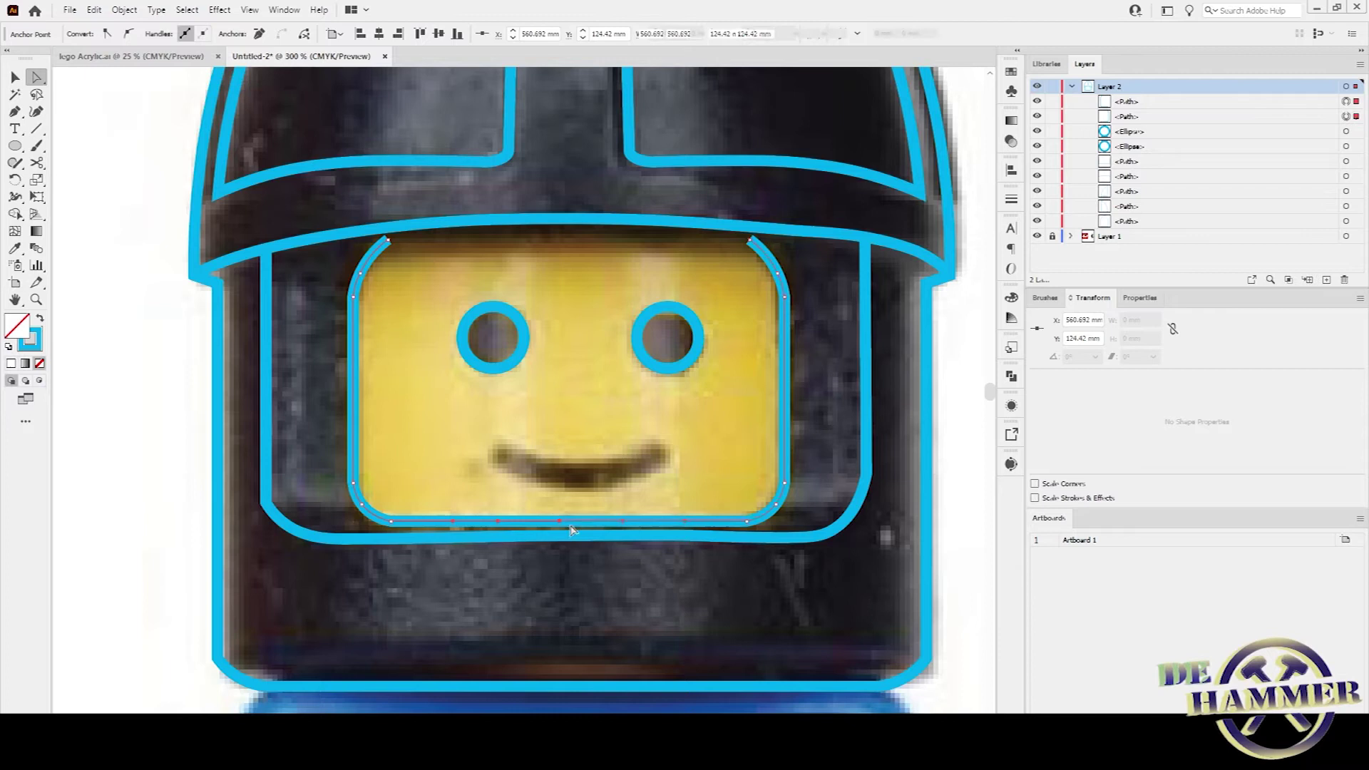
Average the two meeting endpoints along both axes and join the face halves into one path.
right_click(602, 463)
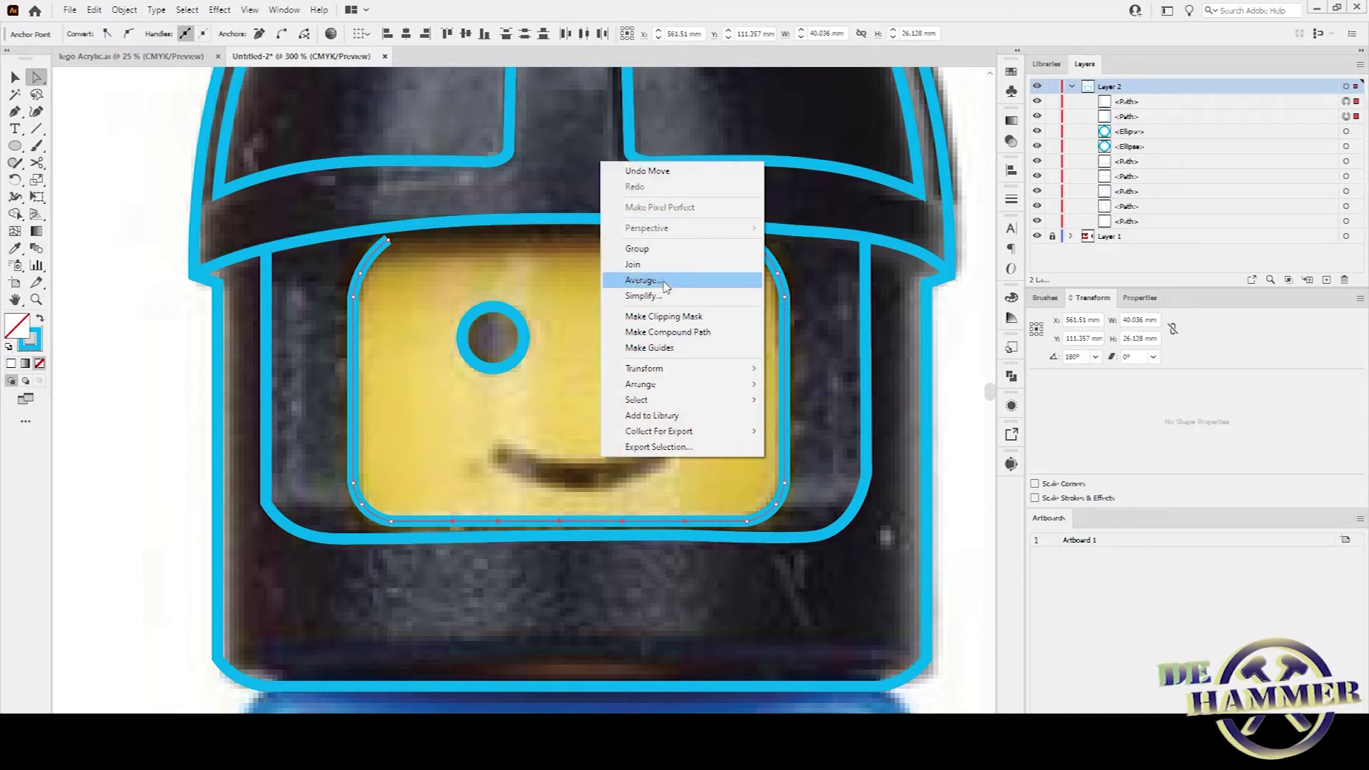
click(642, 280)
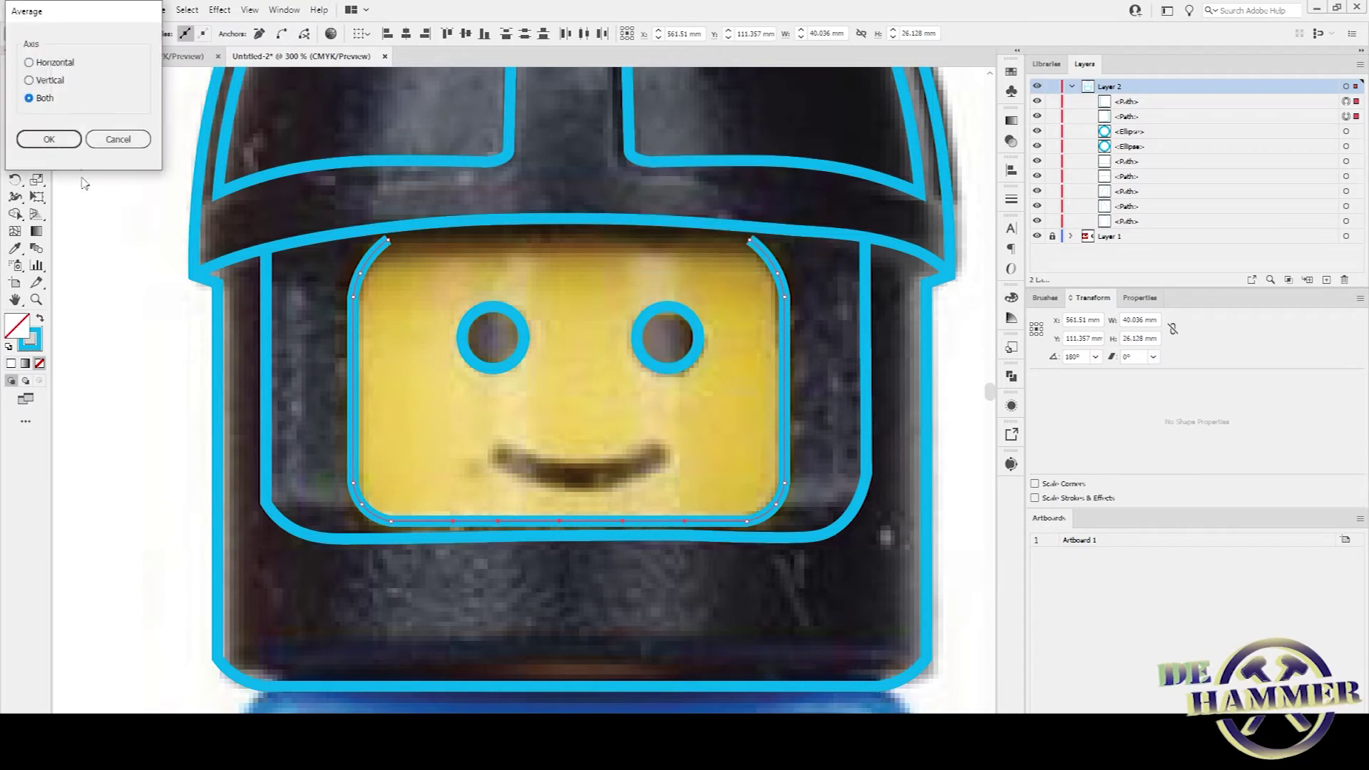
click(48, 138)
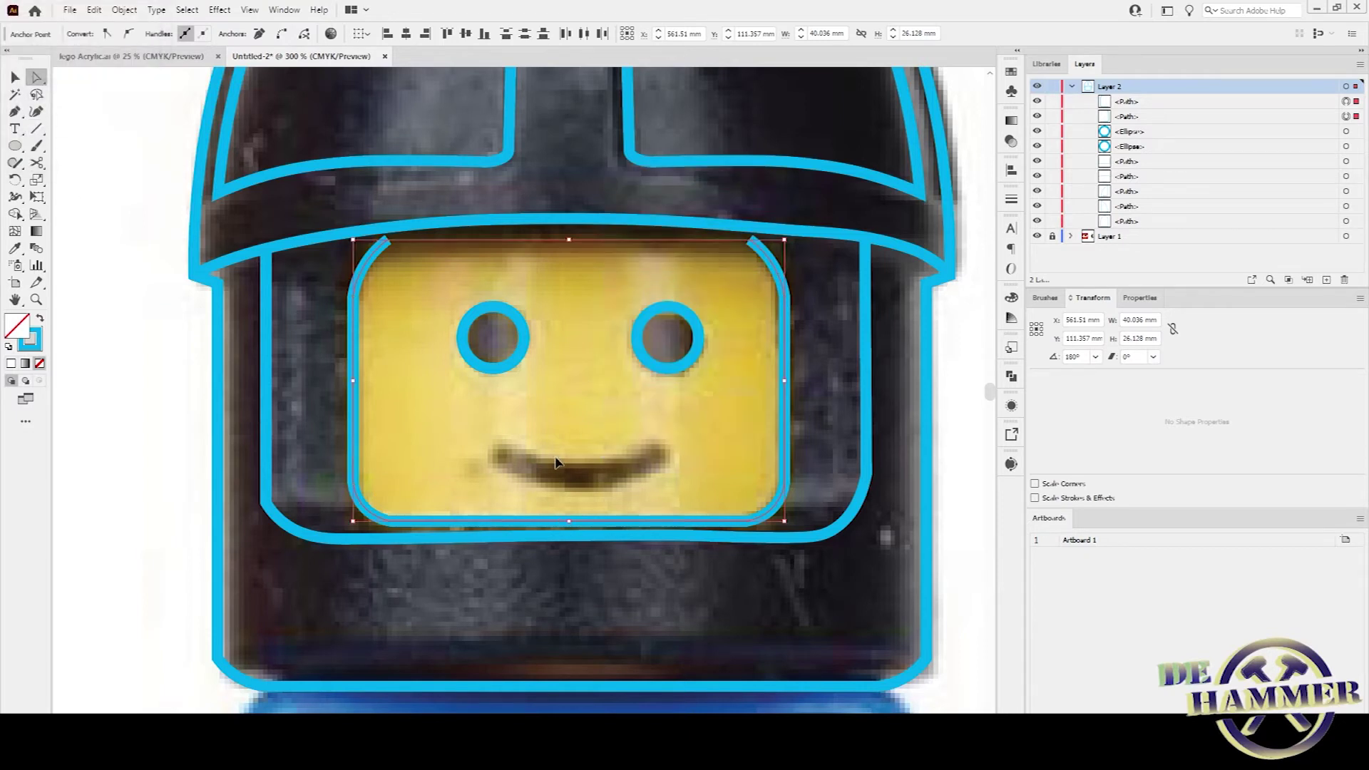
click(593, 526)
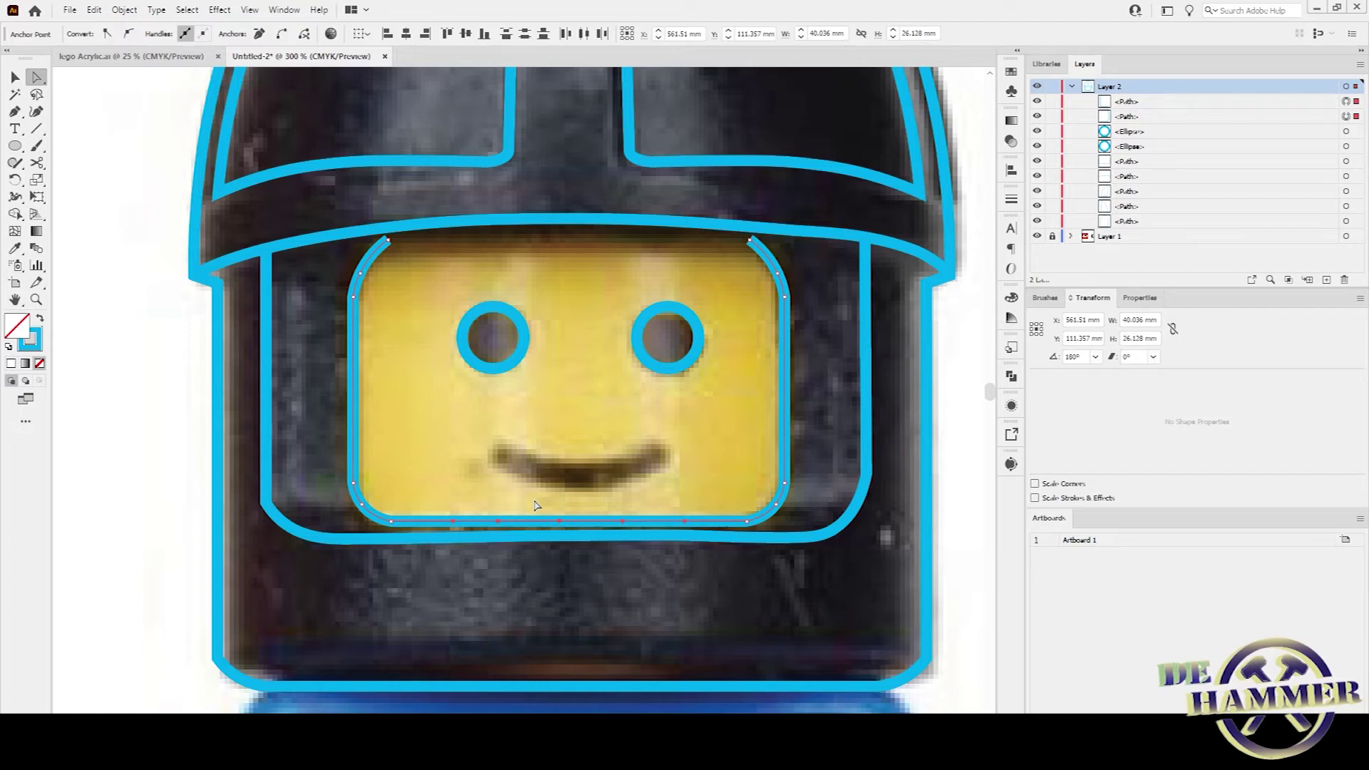
key(ctrl)
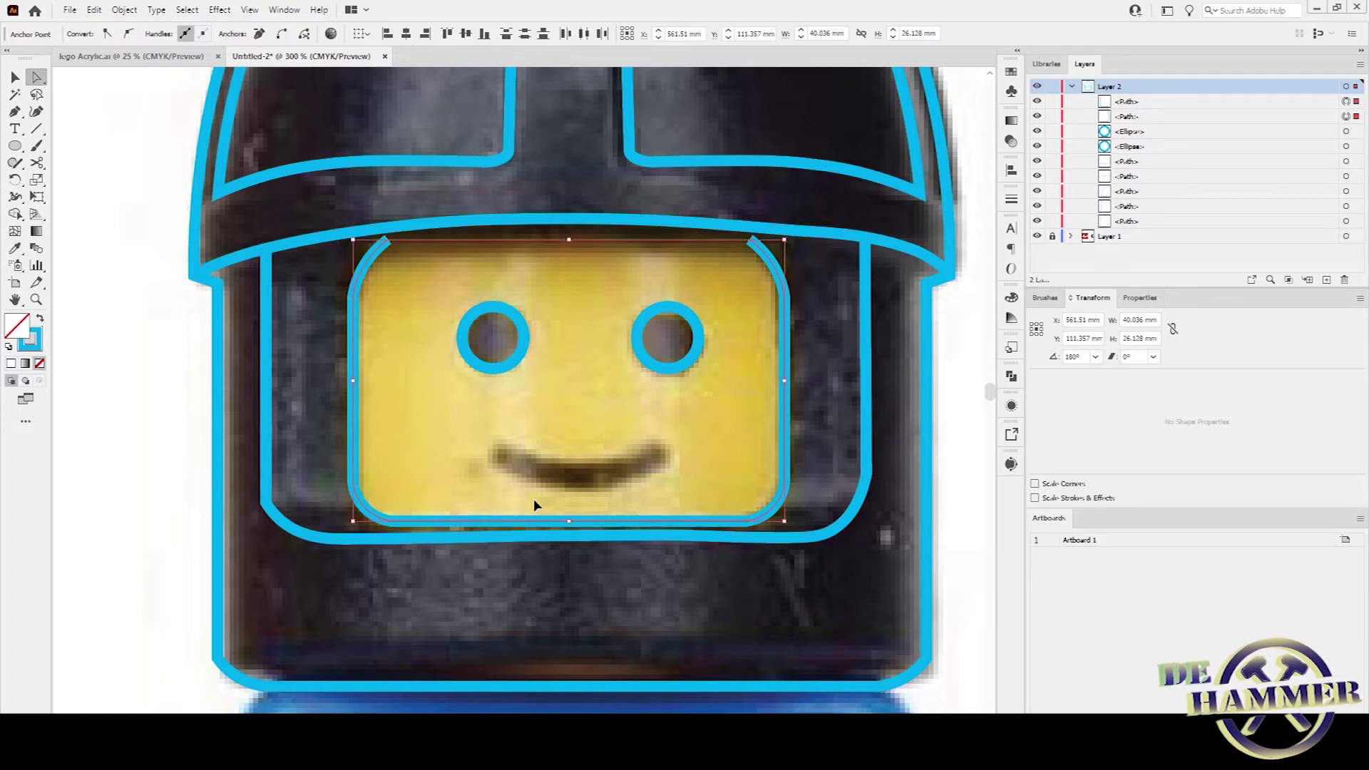
key(ctrl+j)
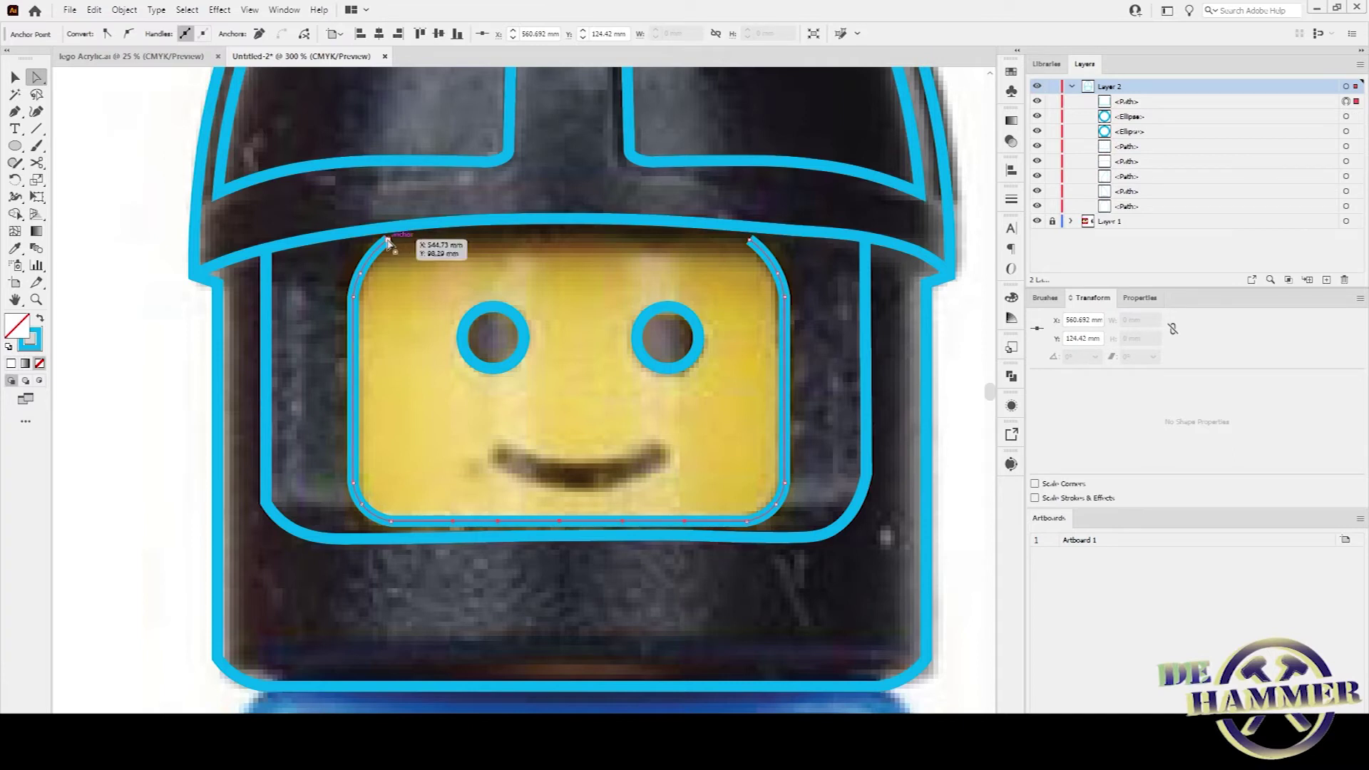
Extend the face outline's upper left end to the brim curve and reposition the corner's anchors to smooth its bend.
drag(386, 239, 382, 229)
click(366, 257)
scroll(339, 285, up, 4)
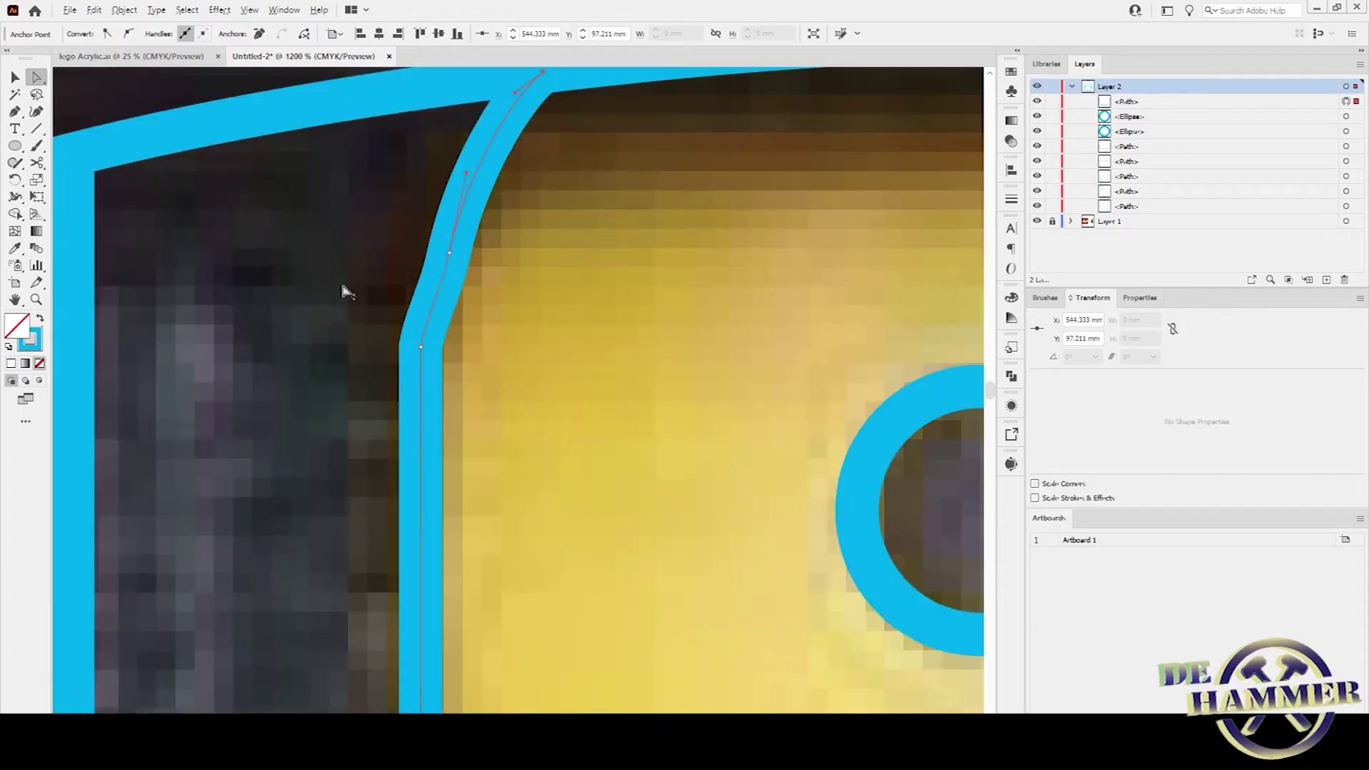
drag(449, 251, 427, 243)
click(421, 332)
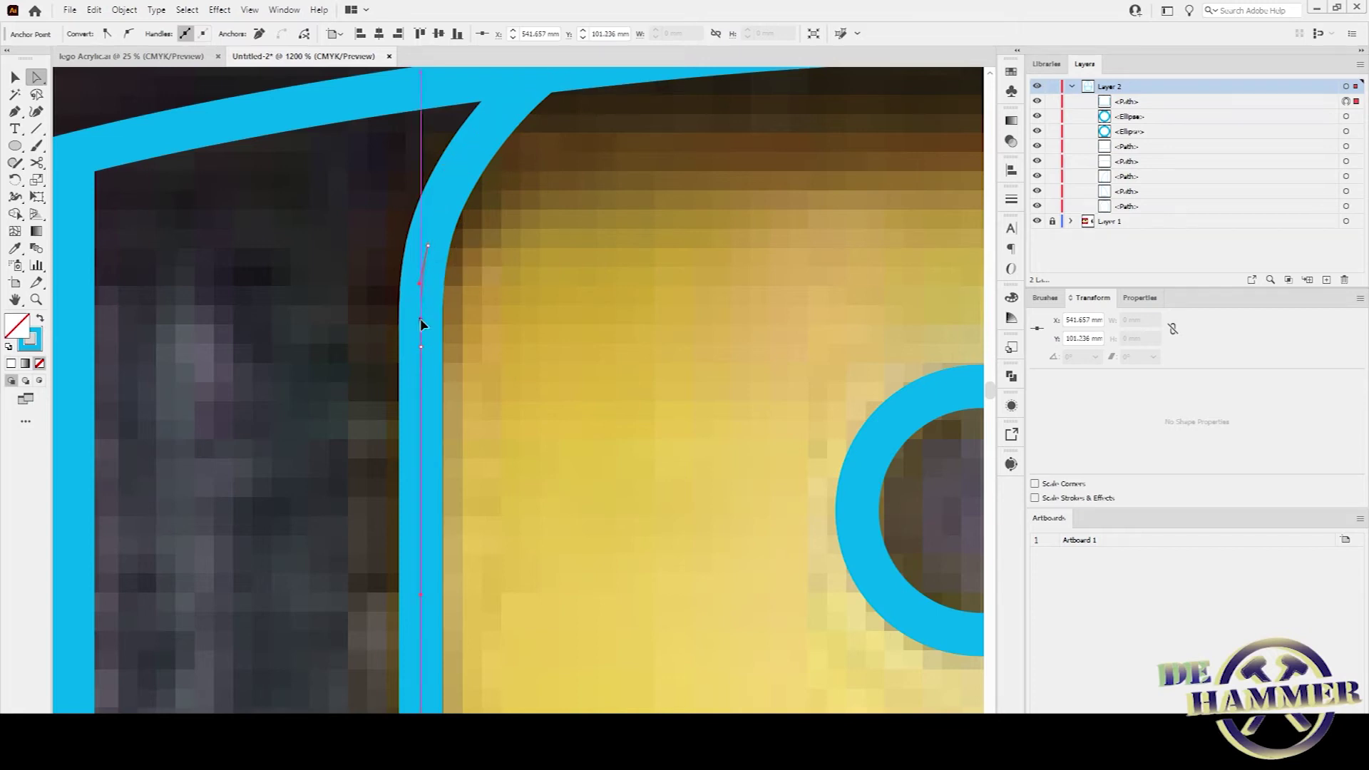
click(612, 390)
Extend the face outline's upper right end to the brim curve and adjust the corner's anchors to smooth its bend.
scroll(621, 391, down, 3)
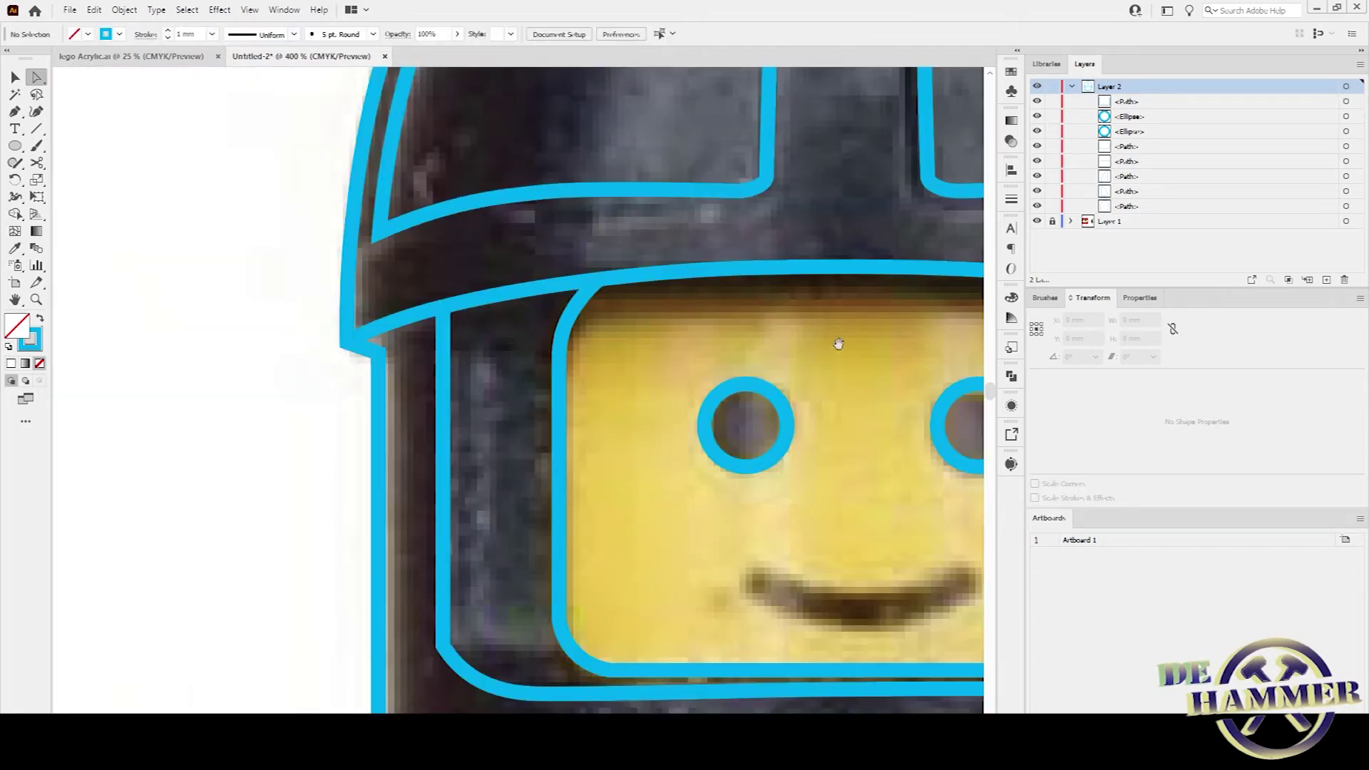
drag(839, 345, 392, 361)
click(651, 315)
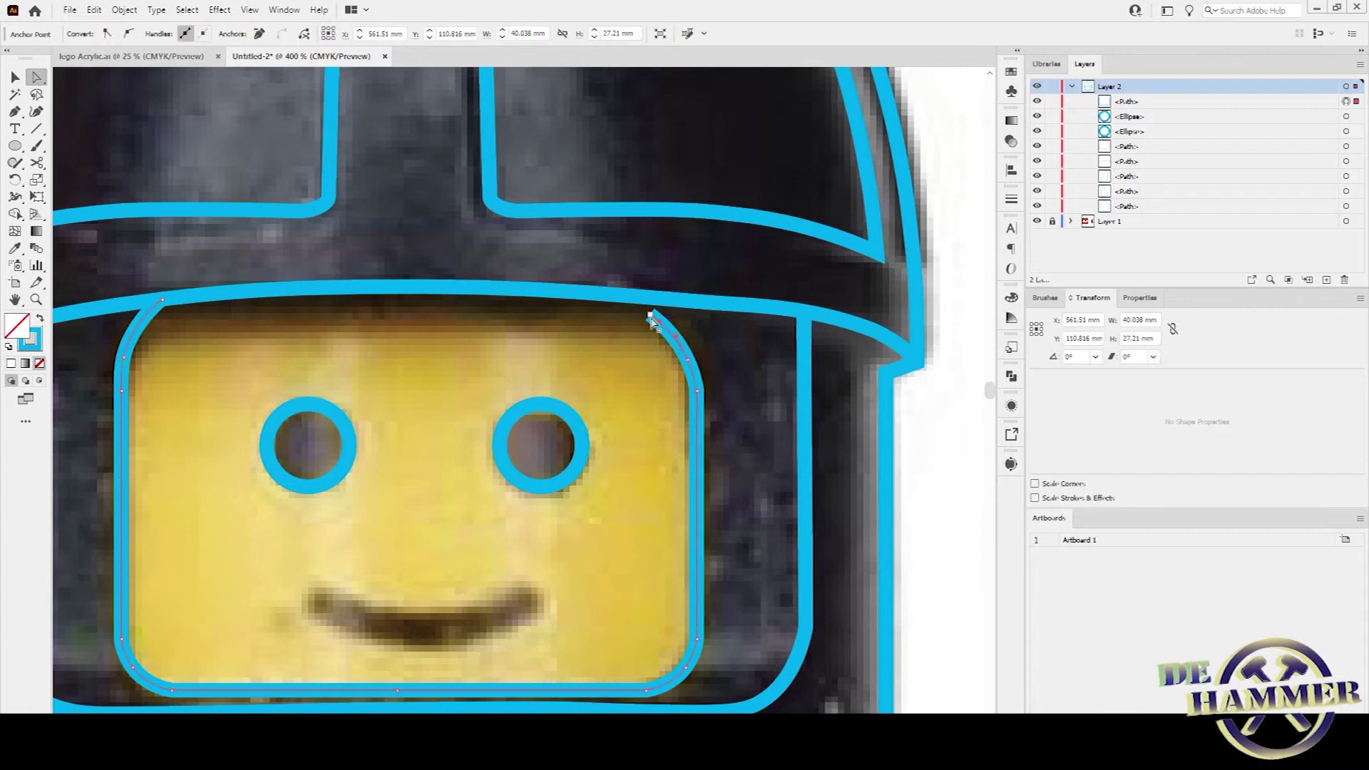
drag(651, 316, 657, 299)
click(689, 361)
drag(688, 365, 692, 353)
click(698, 386)
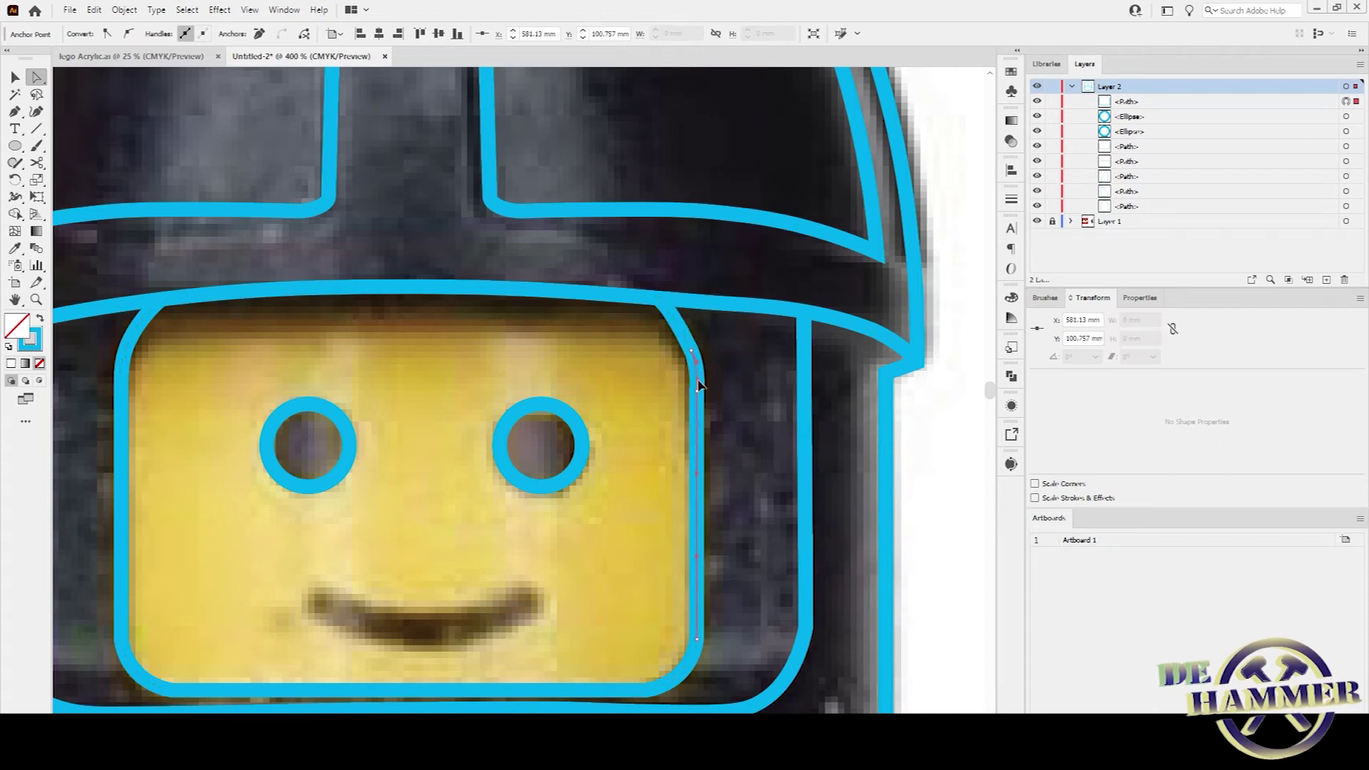
click(587, 534)
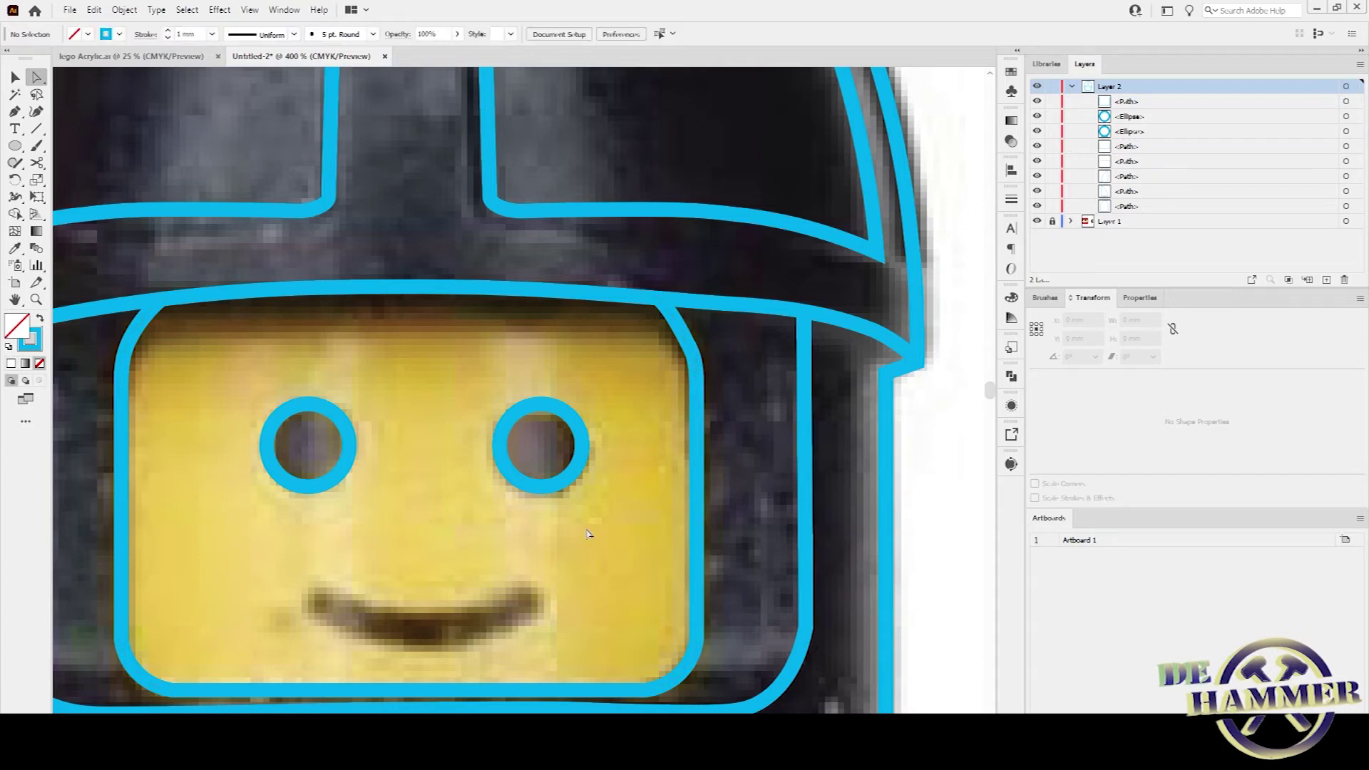
Trace the right half of the smile with the Curvature tool, from the upper middle around the mouth corner to the lower middle.
scroll(457, 549, down, 5)
scroll(457, 549, left, 4)
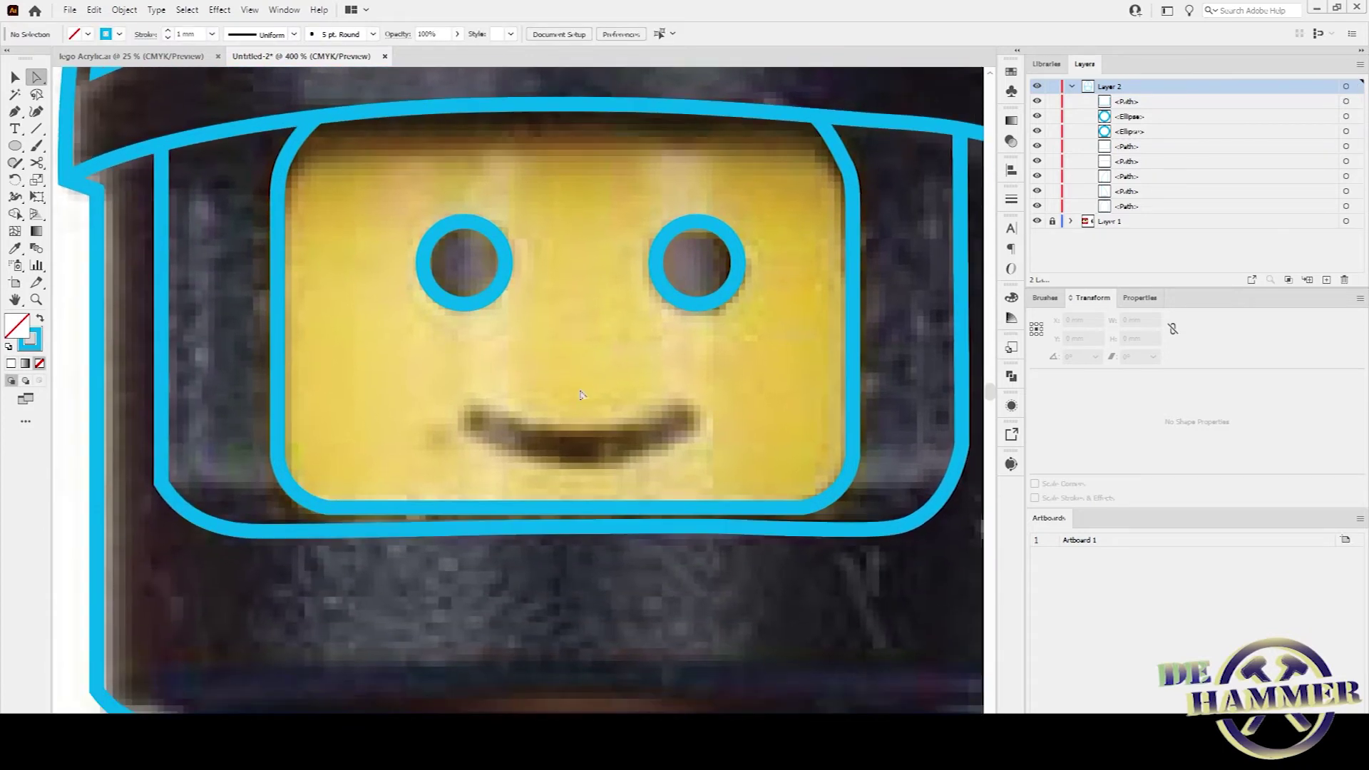
click(37, 111)
scroll(581, 436, up, 1)
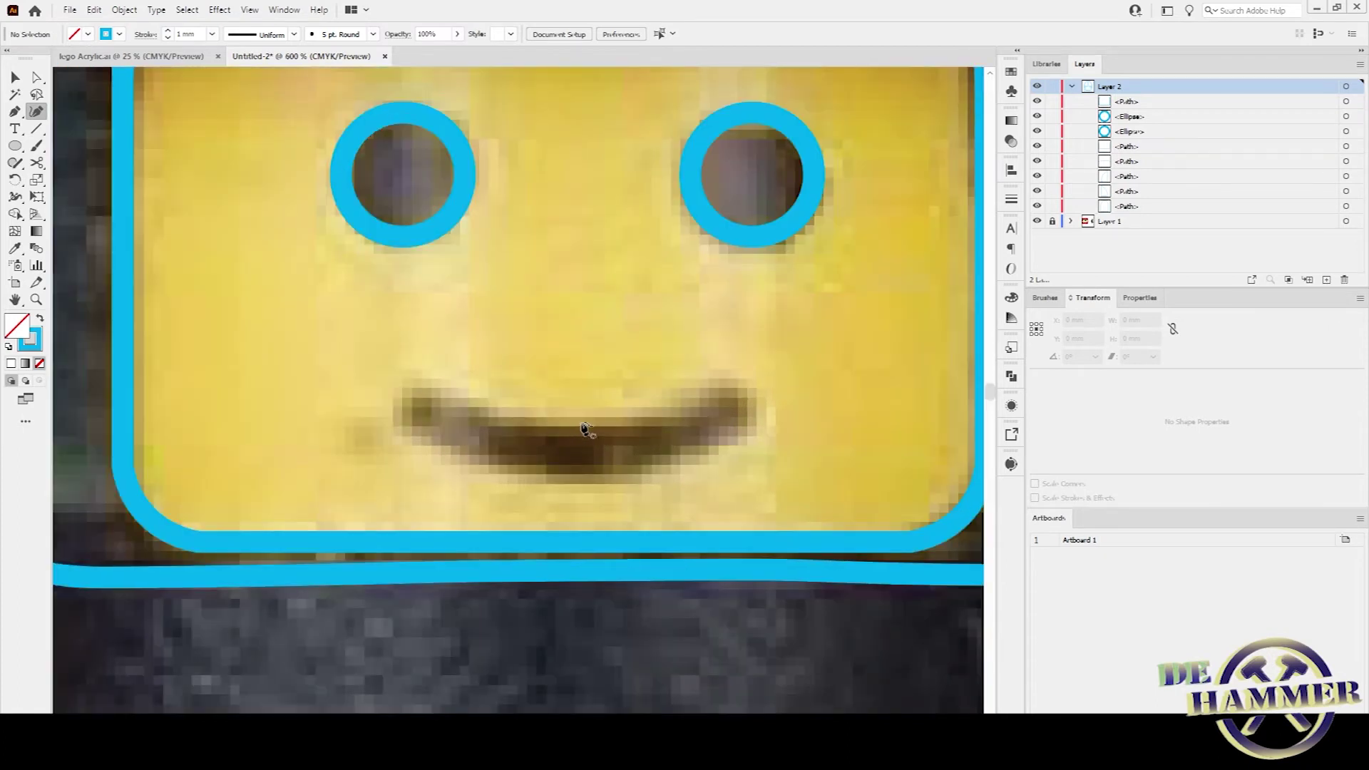
click(581, 422)
click(644, 420)
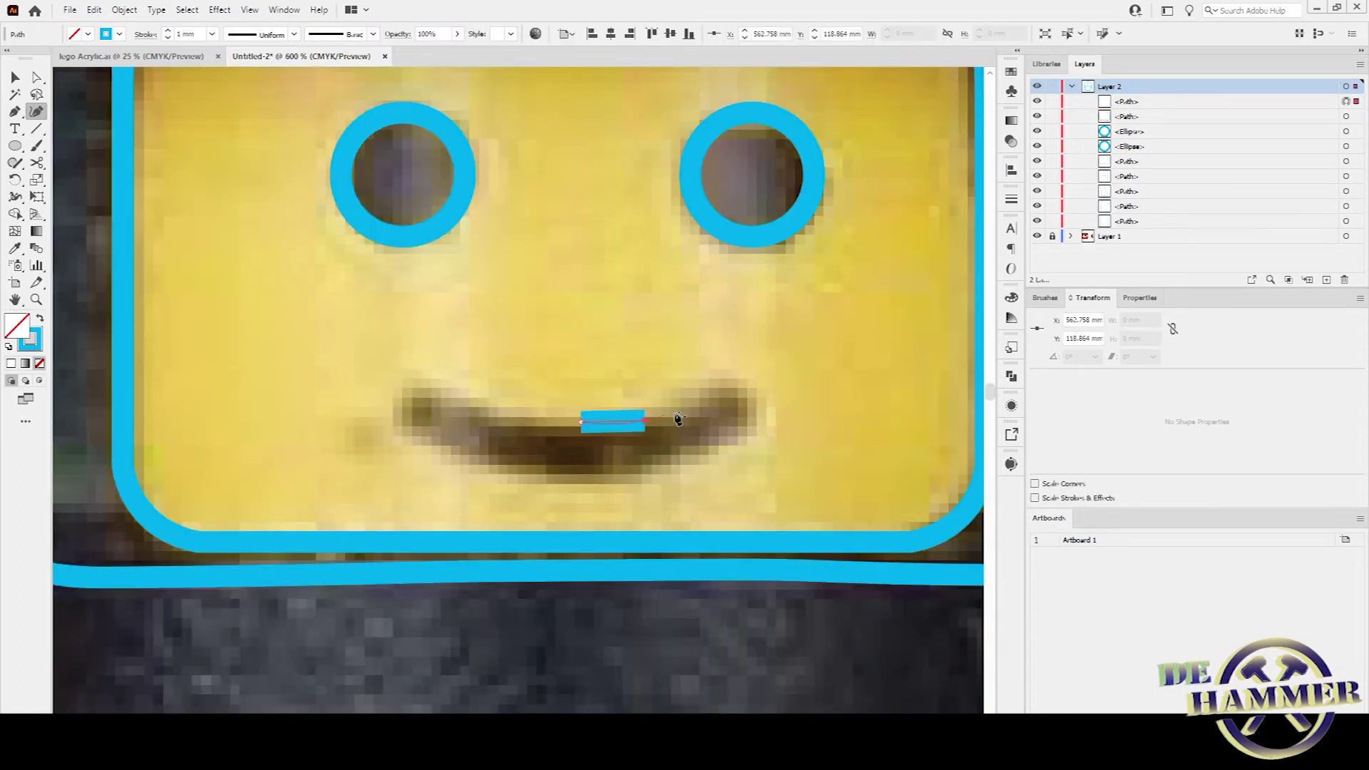
click(706, 395)
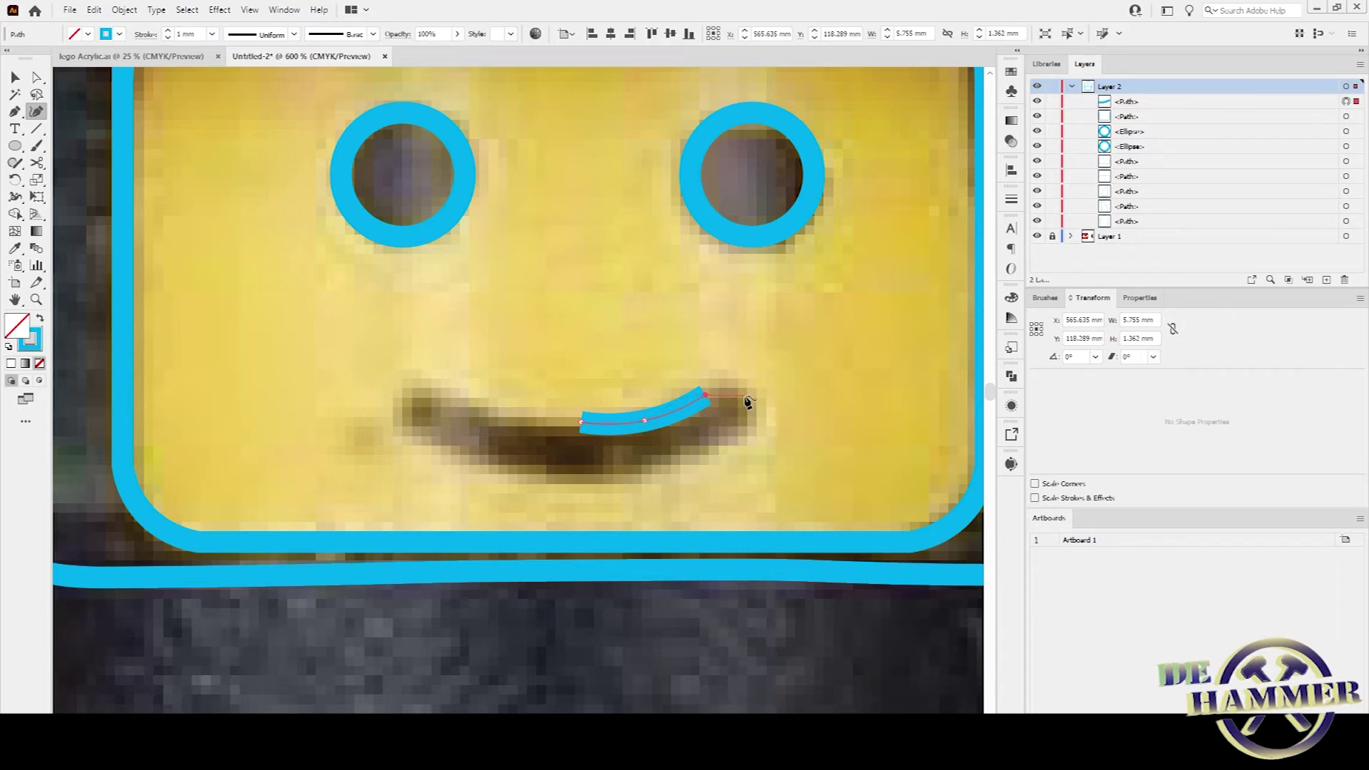
click(744, 396)
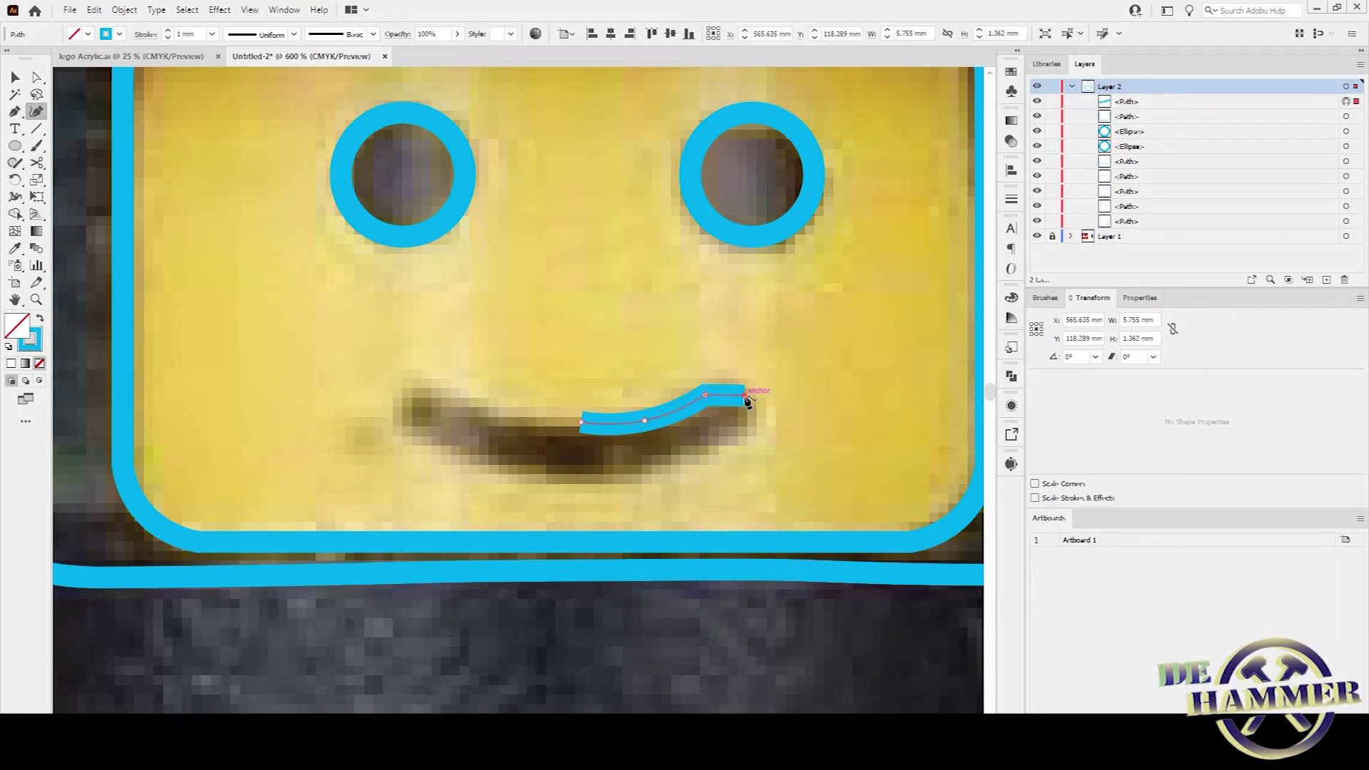
click(729, 441)
click(676, 472)
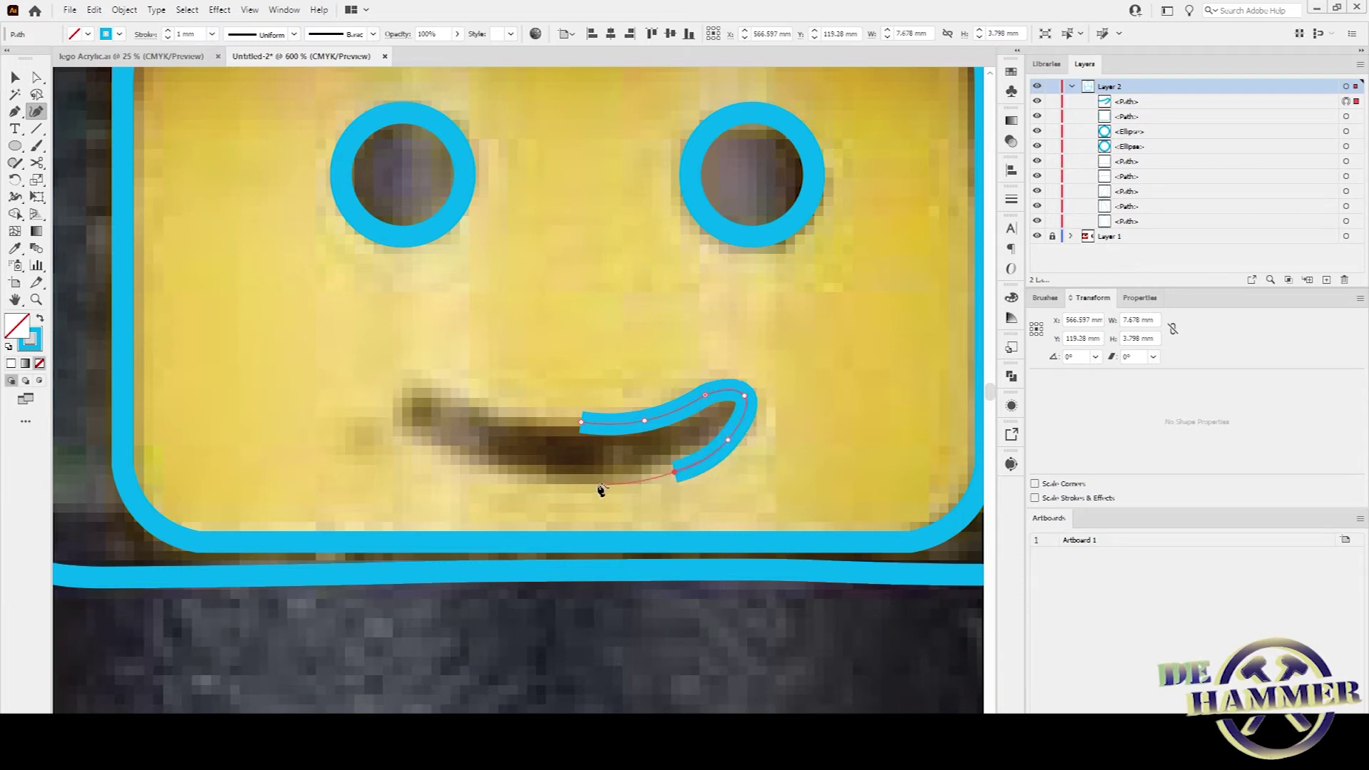
click(592, 482)
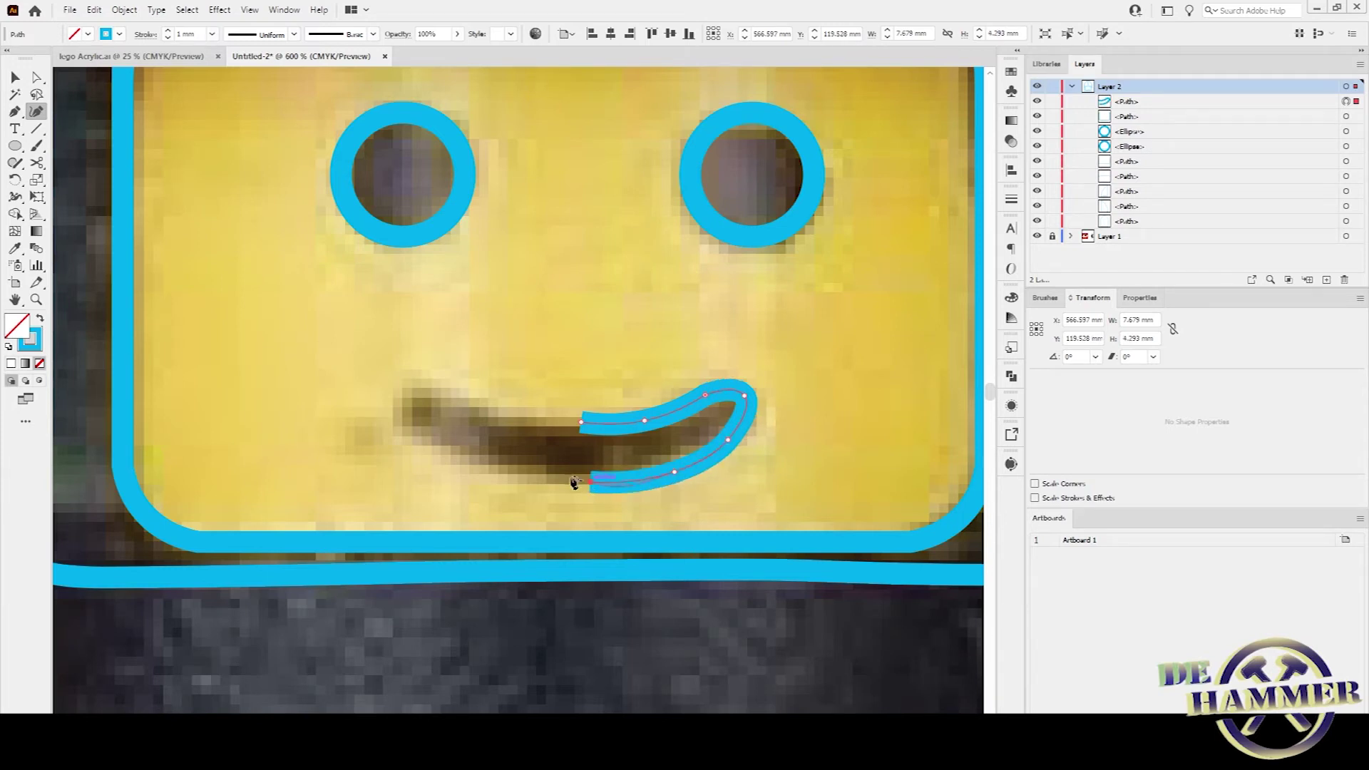
Select the two open endpoints at the middle of the smile and average them along the vertical axis.
key(a)
drag(601, 492, 601, 492)
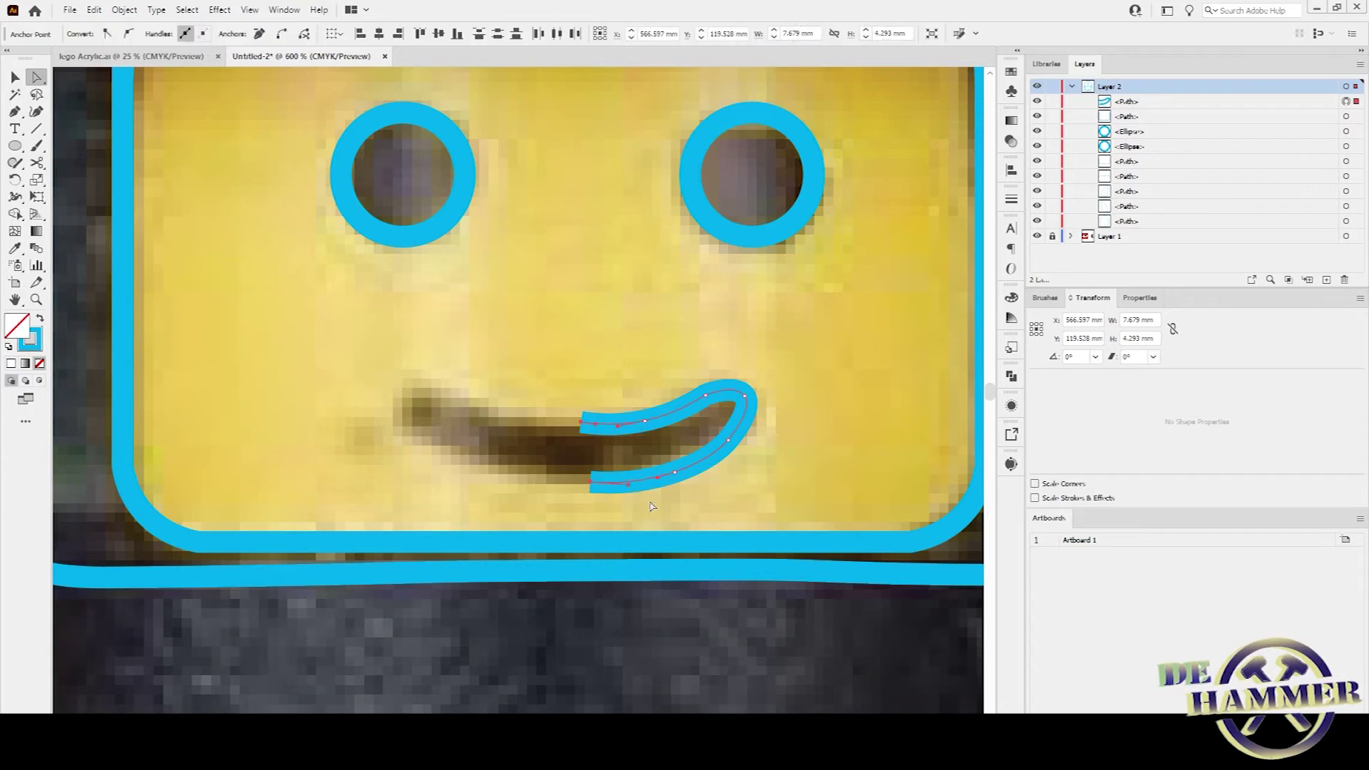
right_click(682, 499)
click(770, 333)
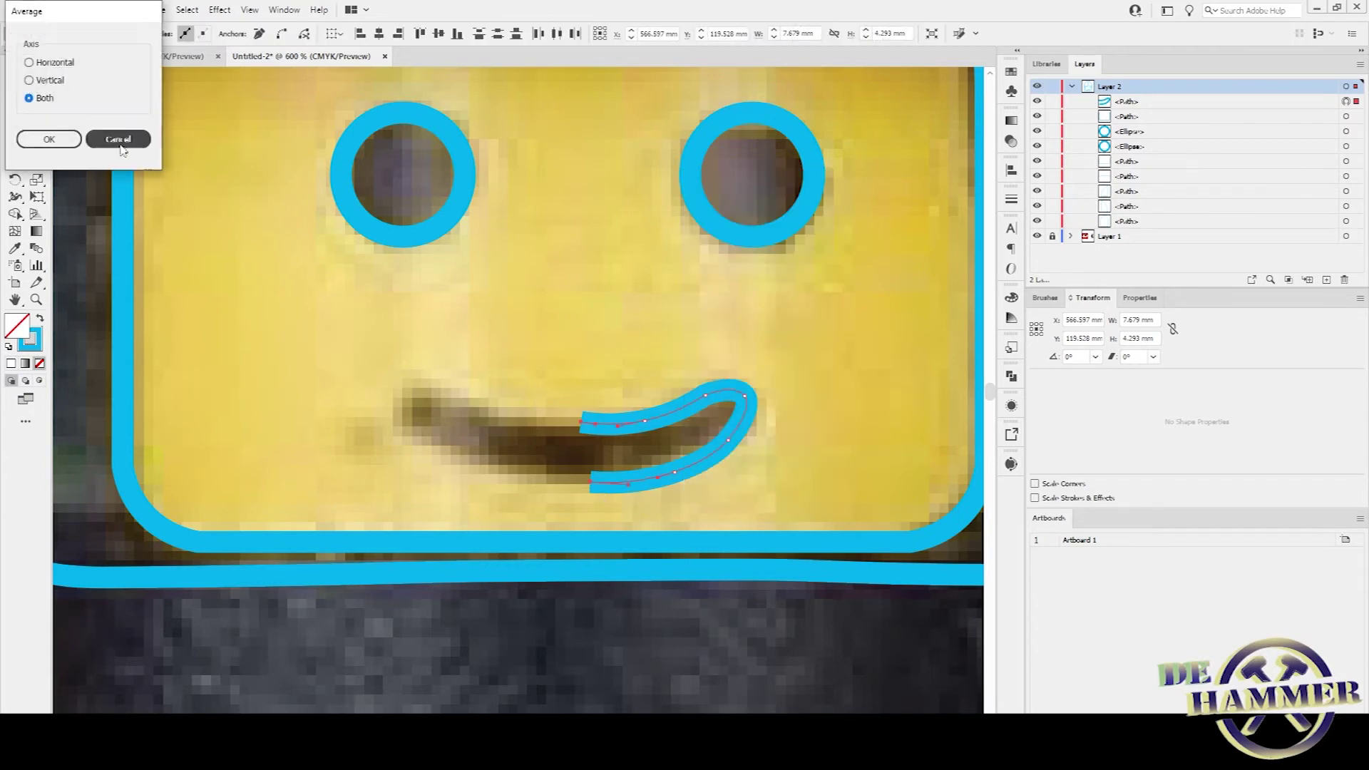
click(52, 86)
click(44, 139)
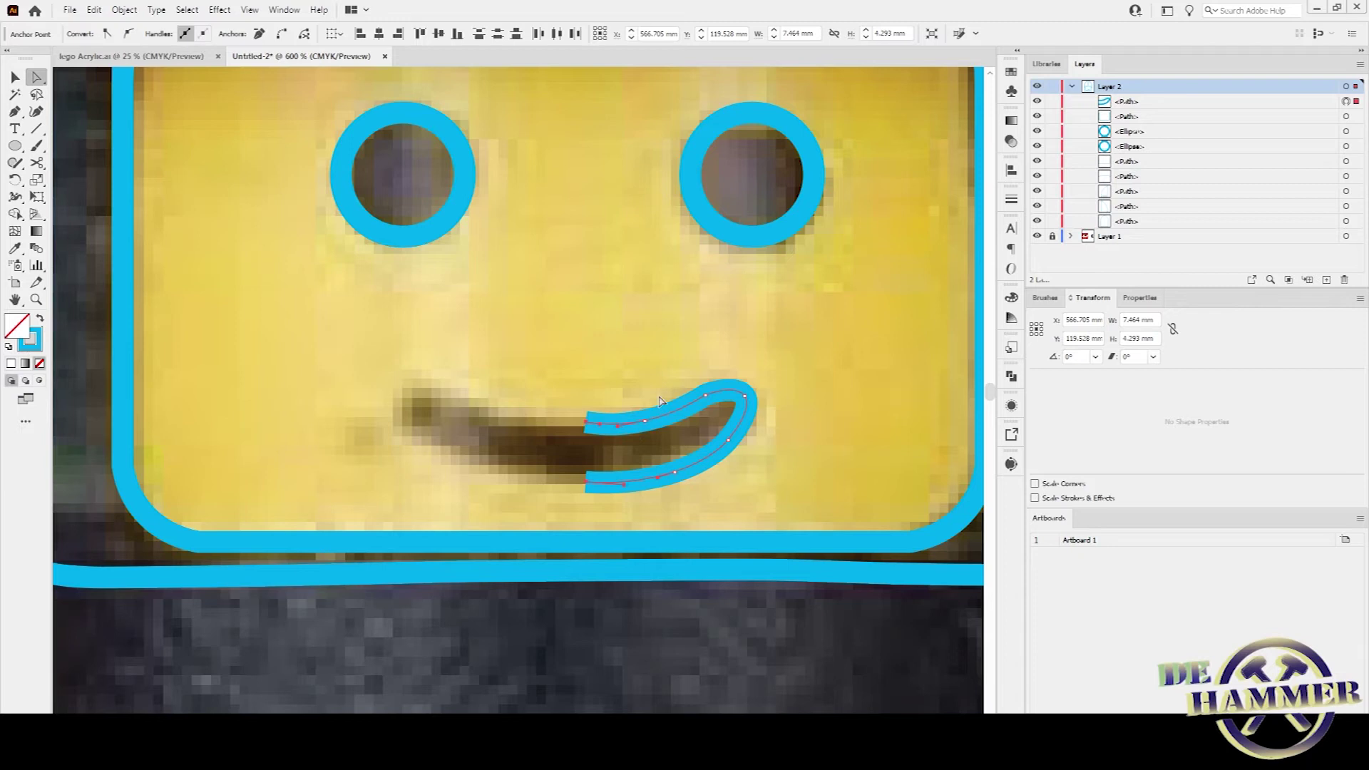
Paste a copy of the smile half directly behind the original and reflect it across the vertical axis.
key(v)
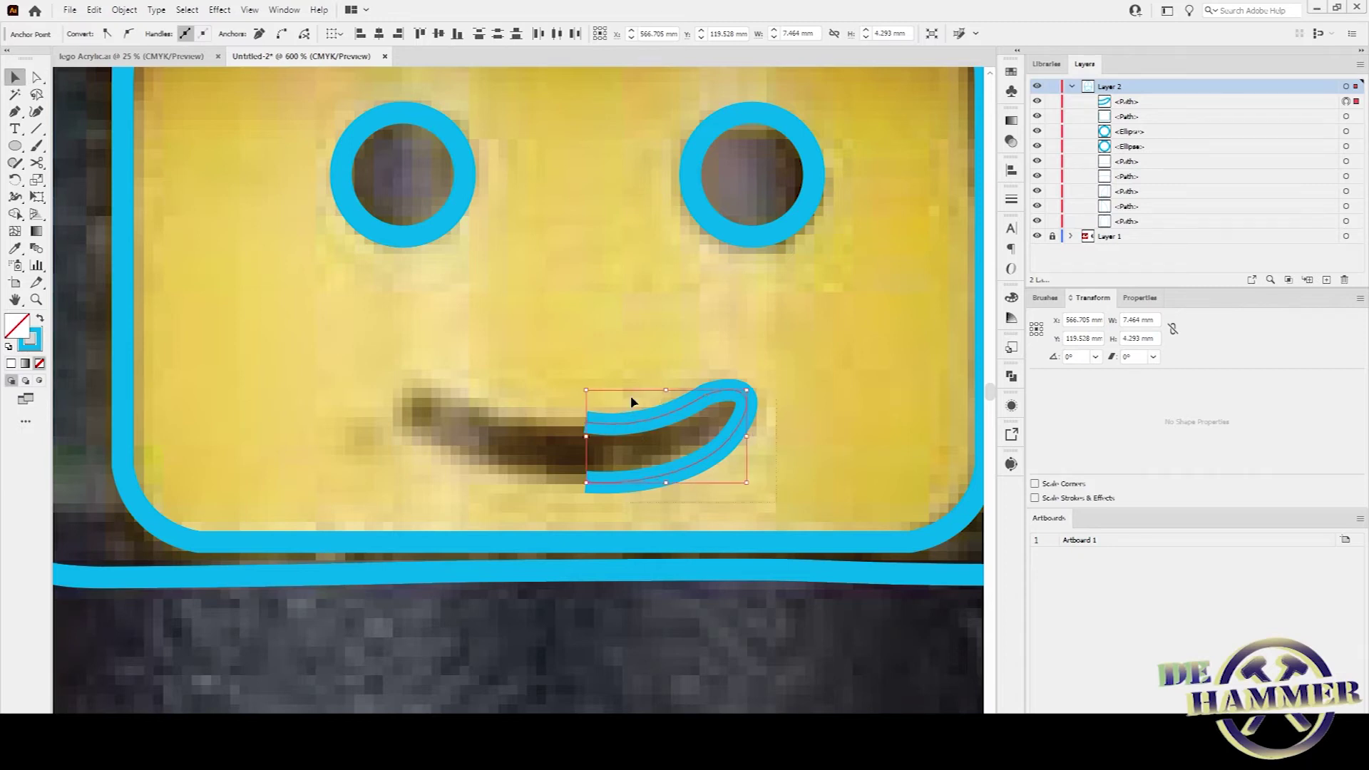
drag(776, 502, 630, 396)
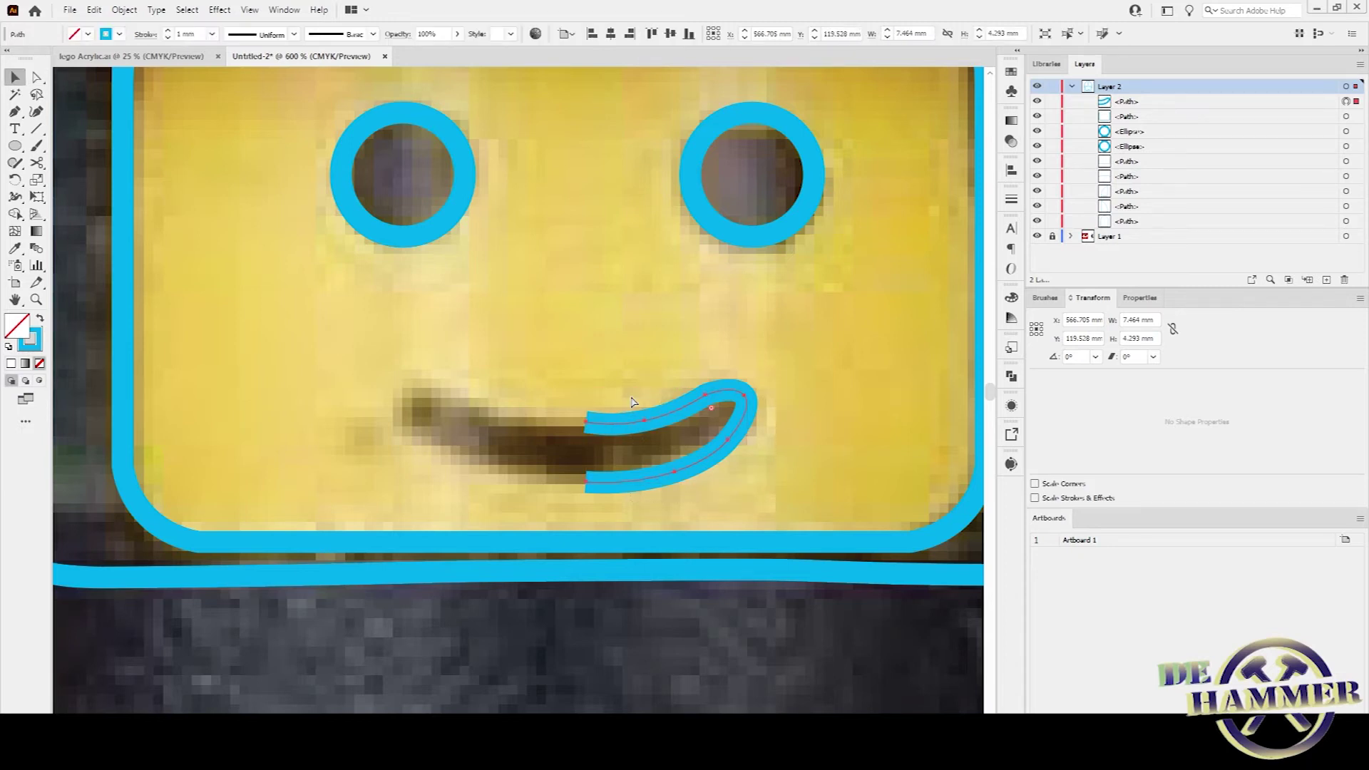
key(ctrl+b)
right_click(670, 406)
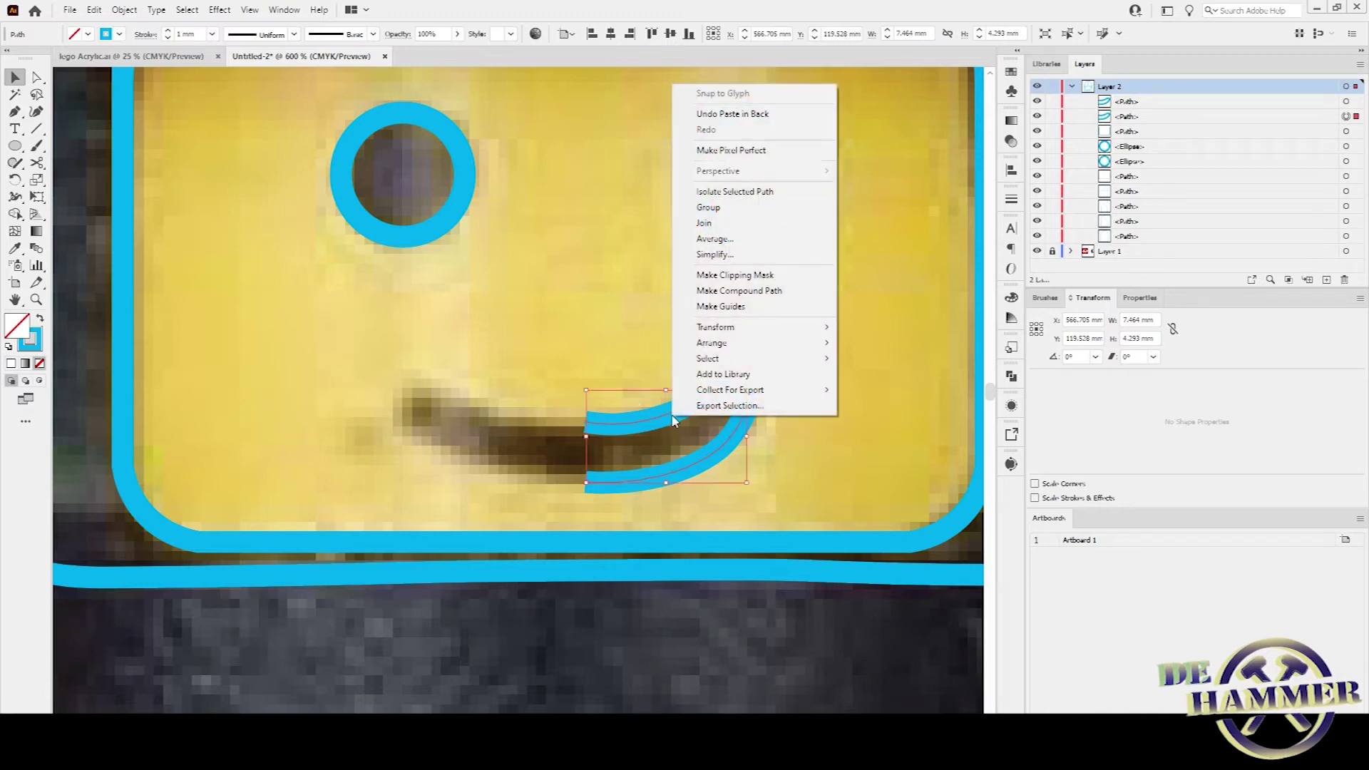
mouse_move(744, 332)
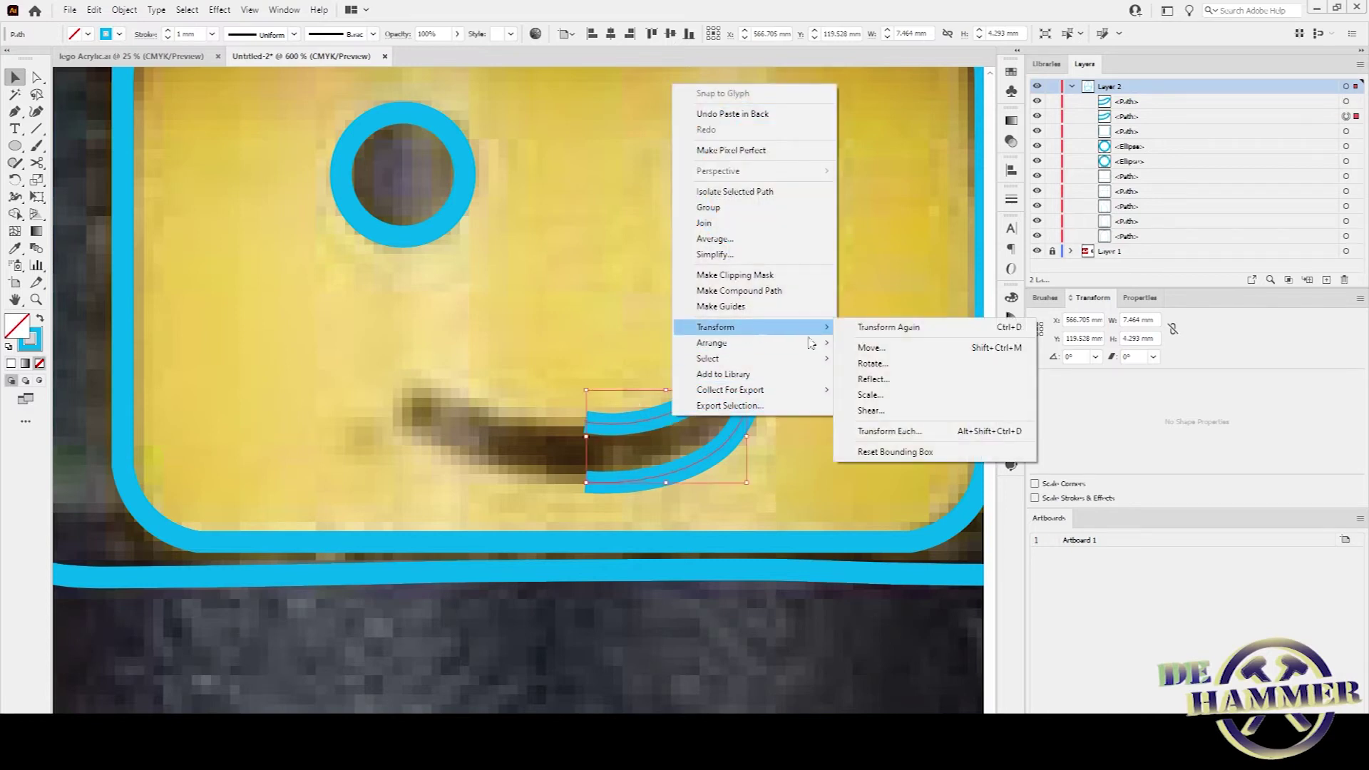
click(884, 376)
click(122, 229)
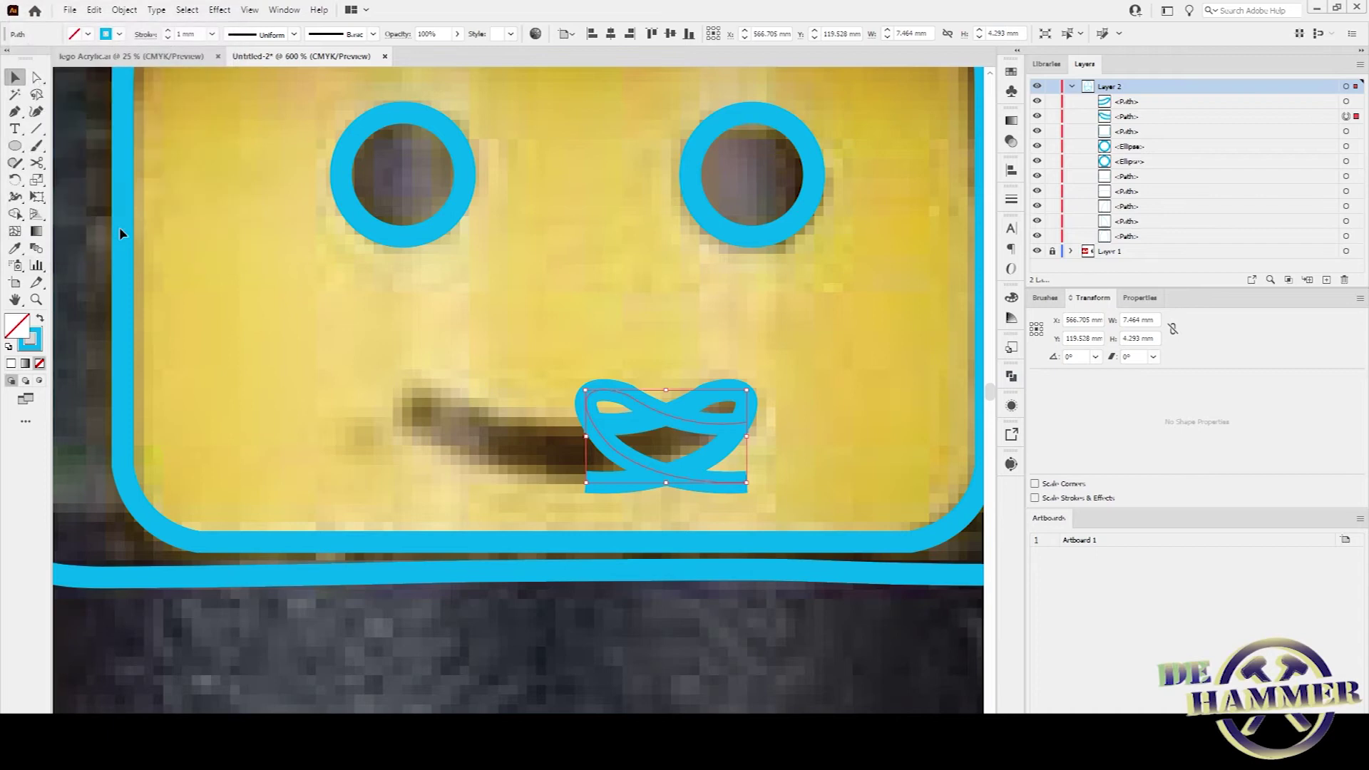
Nudge the mirrored smile half horizontally over the left half of the mouth, with its open ends facing the original.
key(Left)
key(Left)
key(Left)
key(Left)
key(Left)
key(Left)
key(Left)
key(Left)
key(Left)
key(Right)
key(Right)
key(Left)
key(Right)
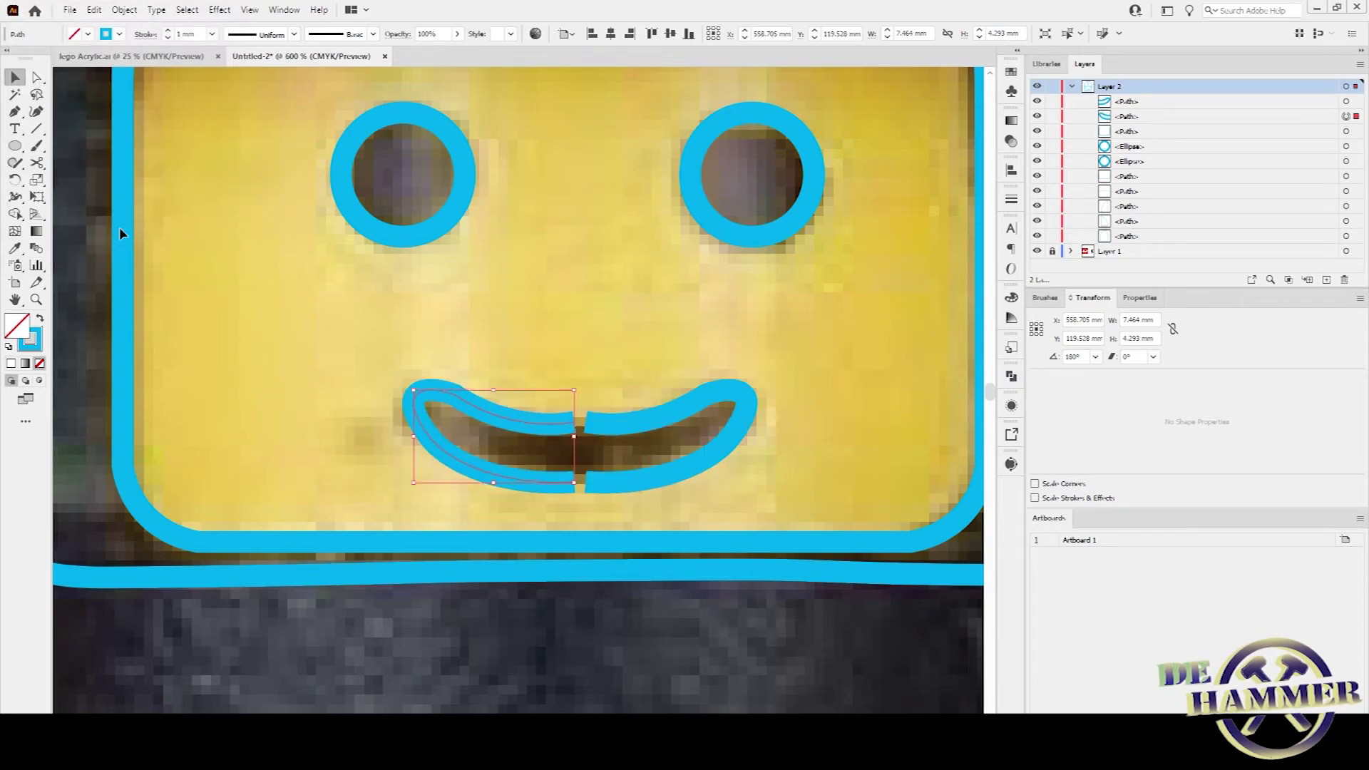
key(Left)
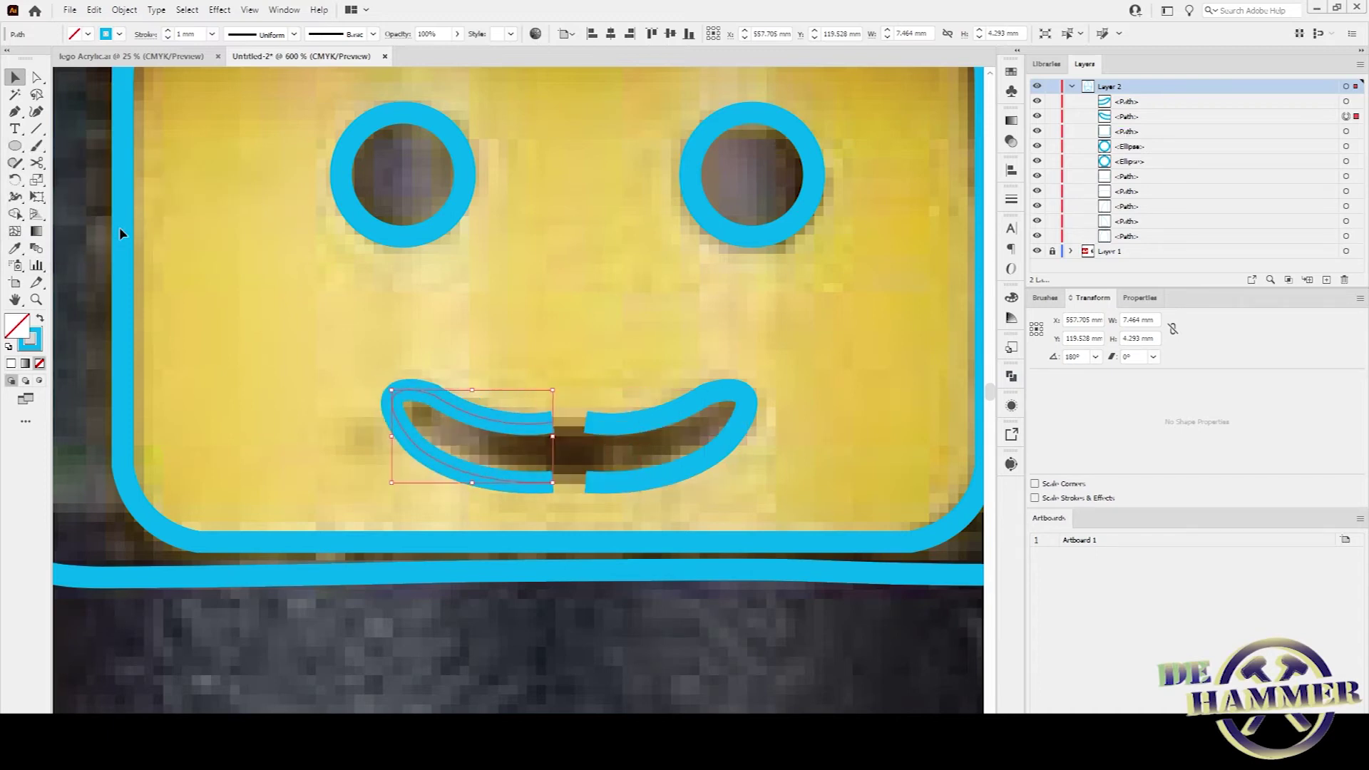